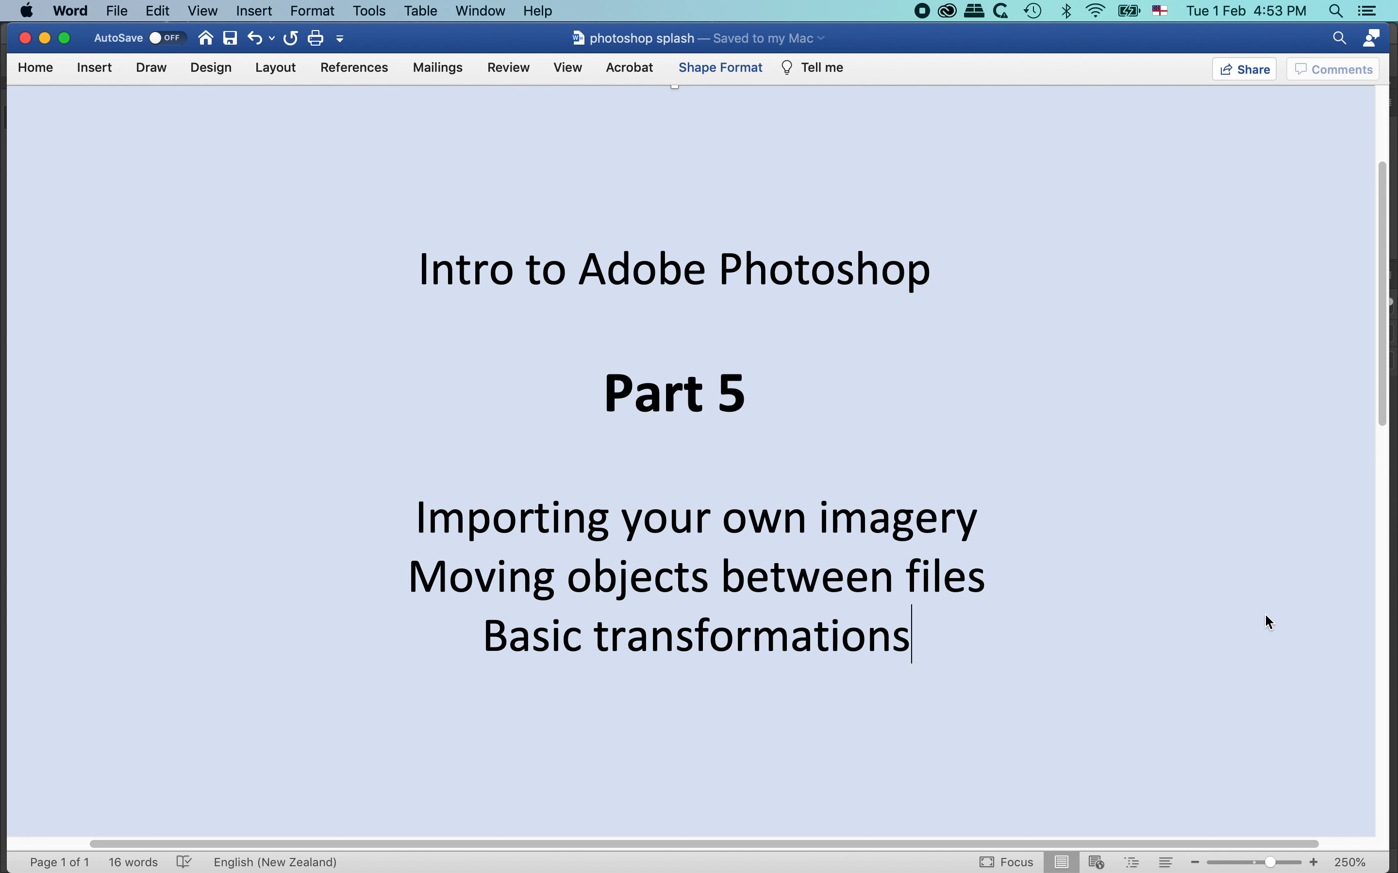
# - Switch from Word to Adobe Photoshop CC 2018 with Cmd+Tab
pyautogui.press('super+Tab')
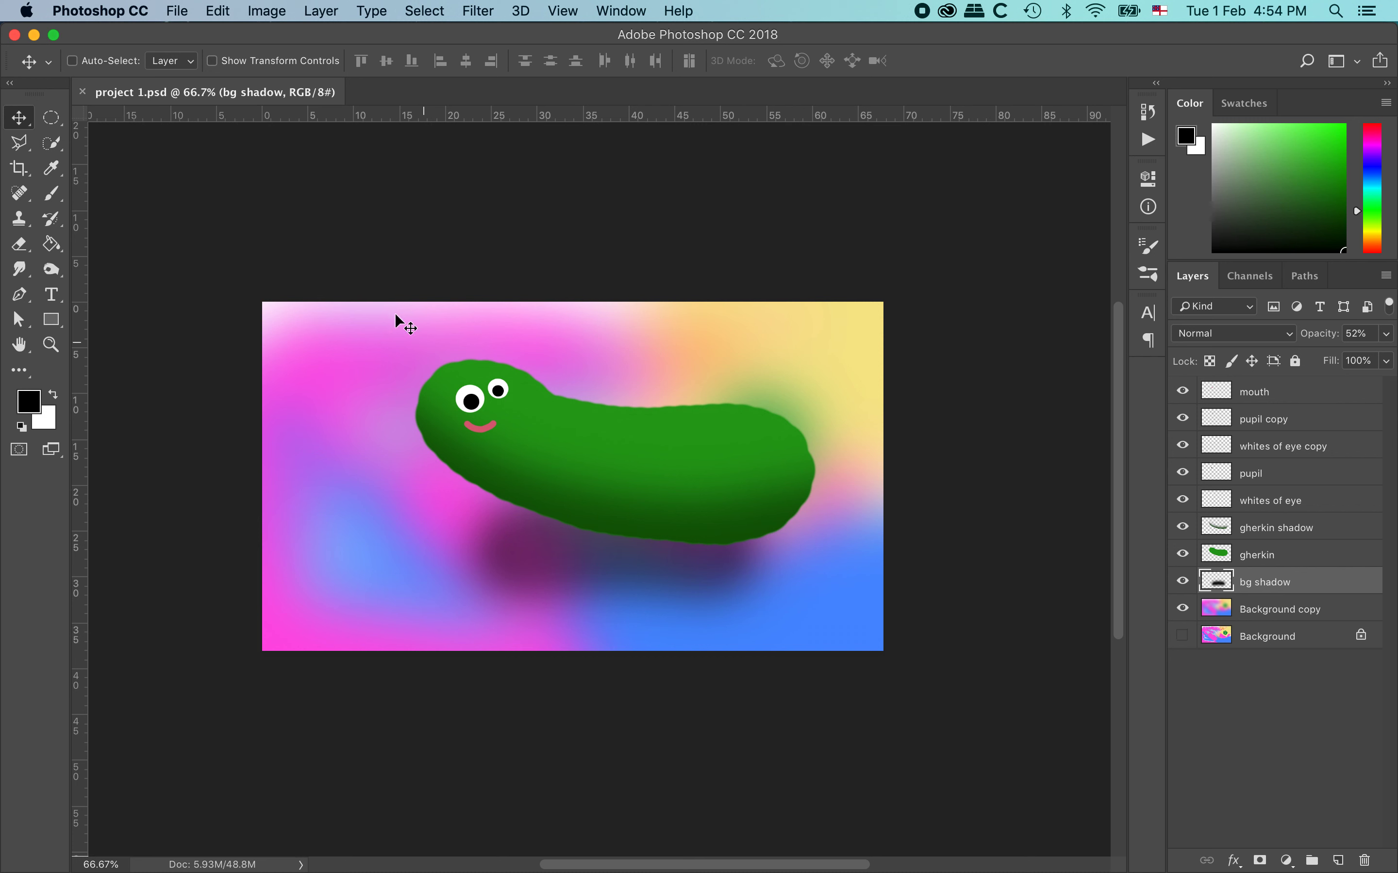
# - Start a new Print-preset document in millimetres, 250 wide by 370 high
pyautogui.click(177, 11)
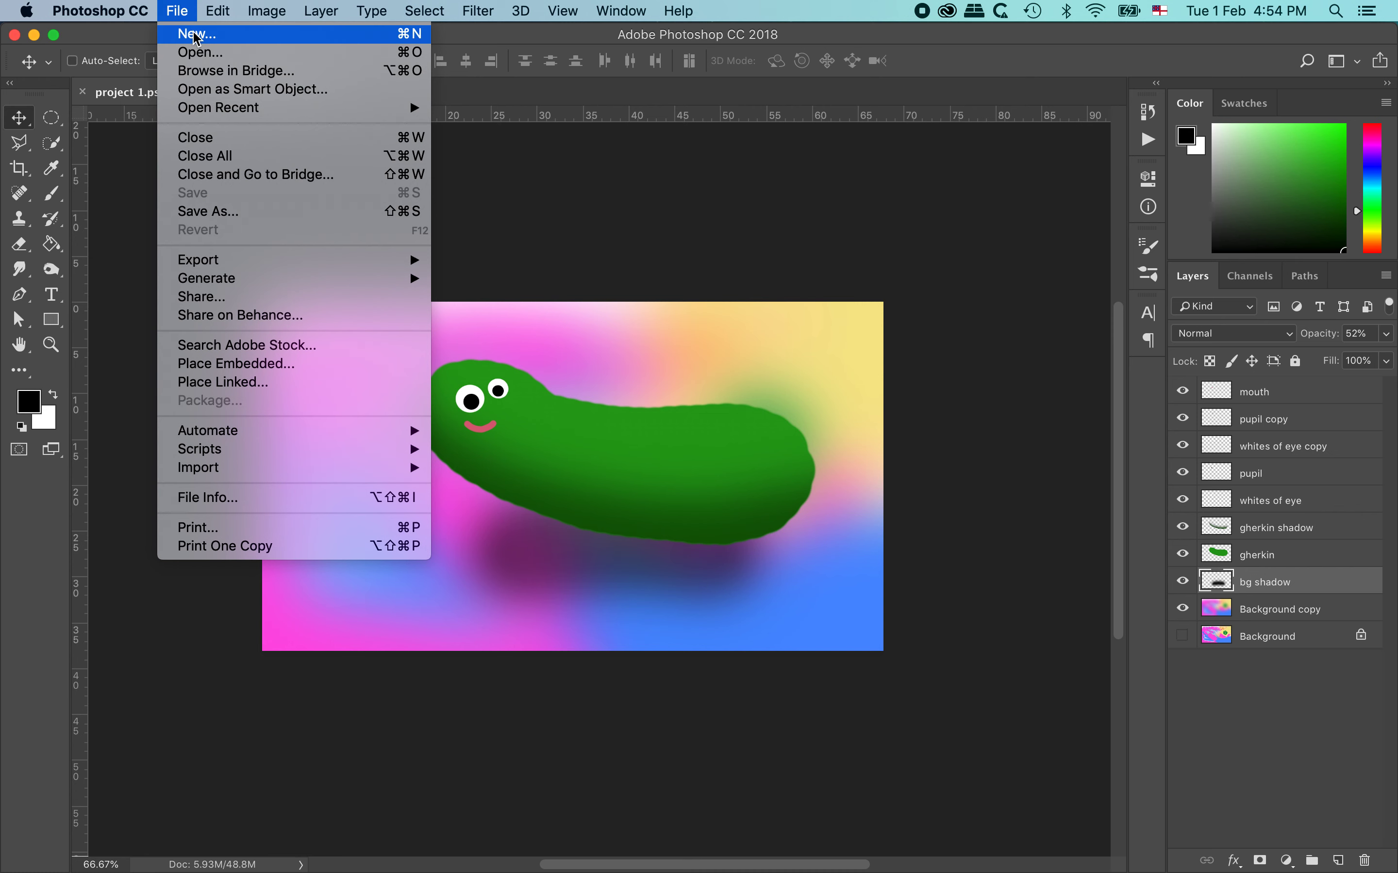
pyautogui.click(197, 36)
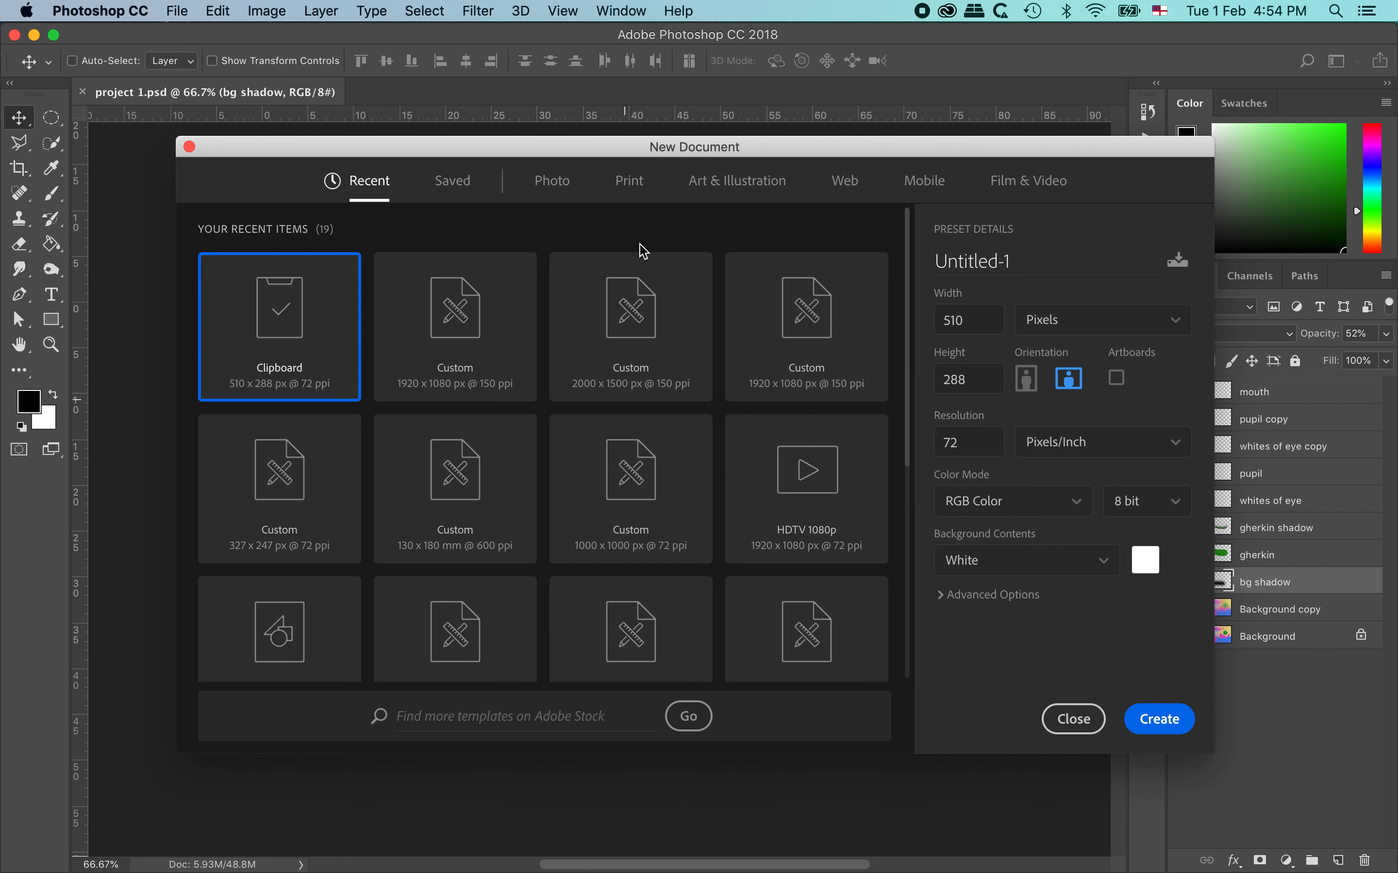
pyautogui.click(643, 193)
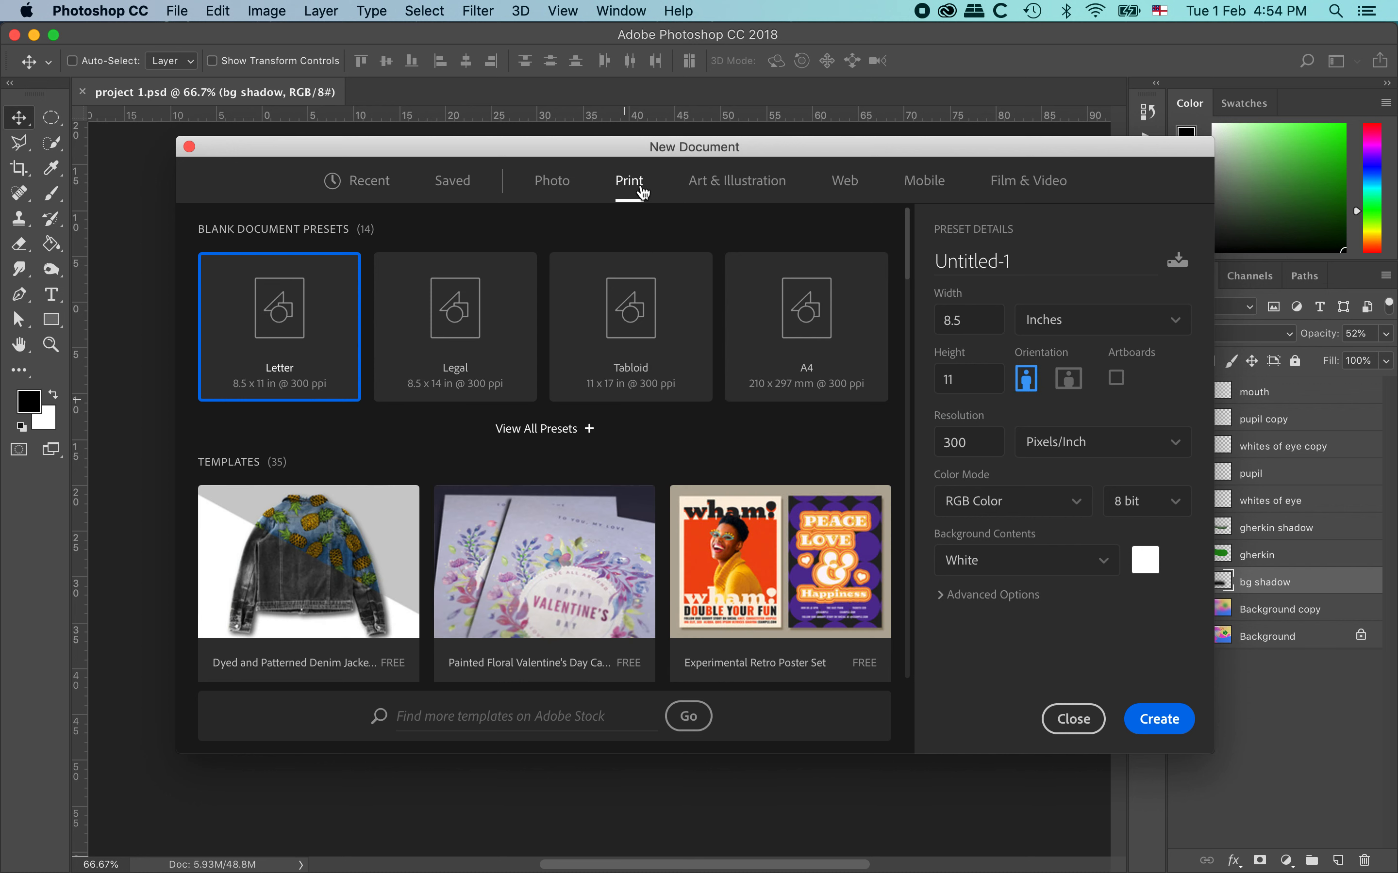
pyautogui.click(1101, 335)
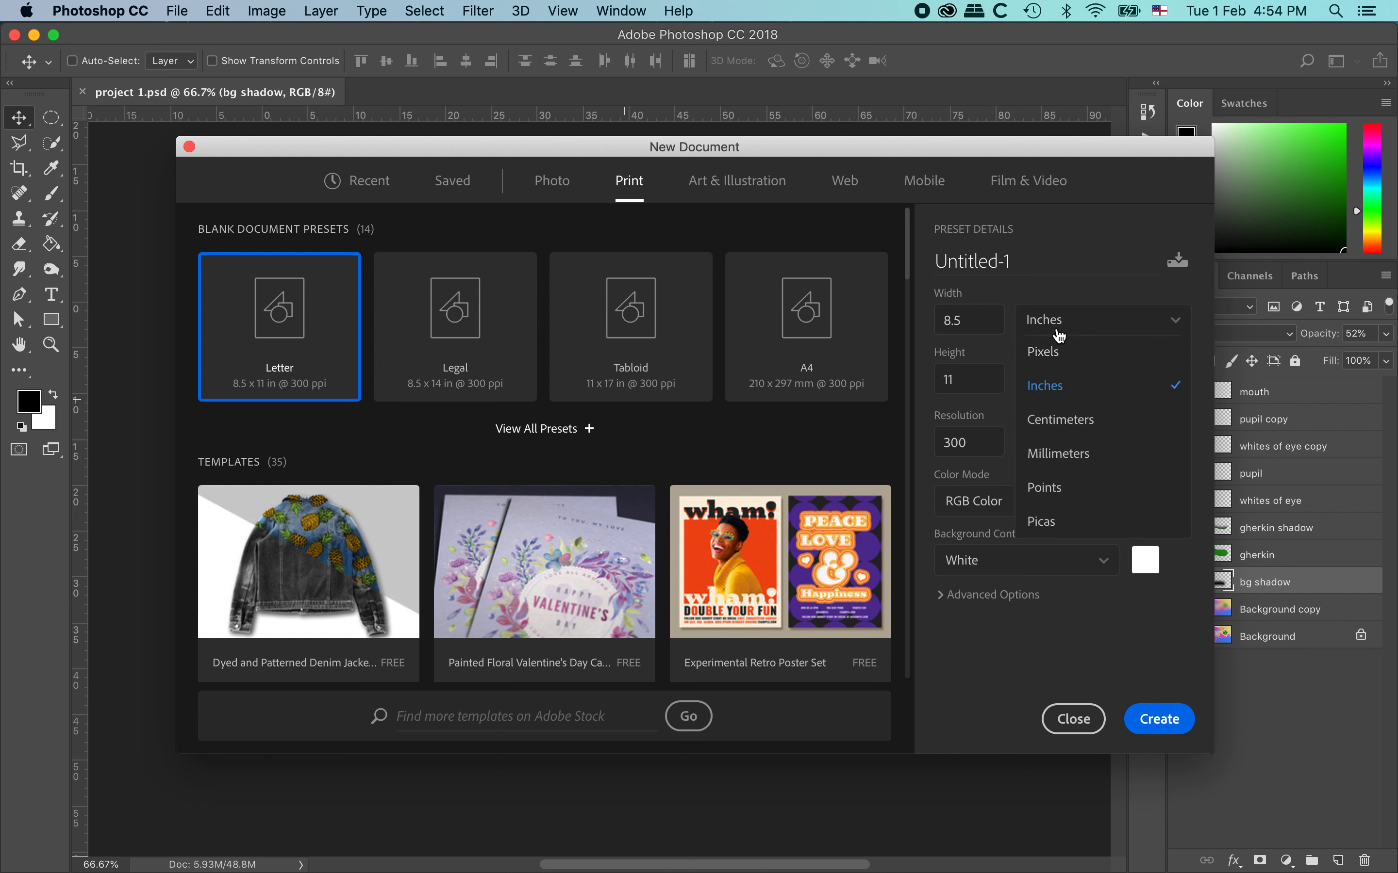
pyautogui.click(1051, 461)
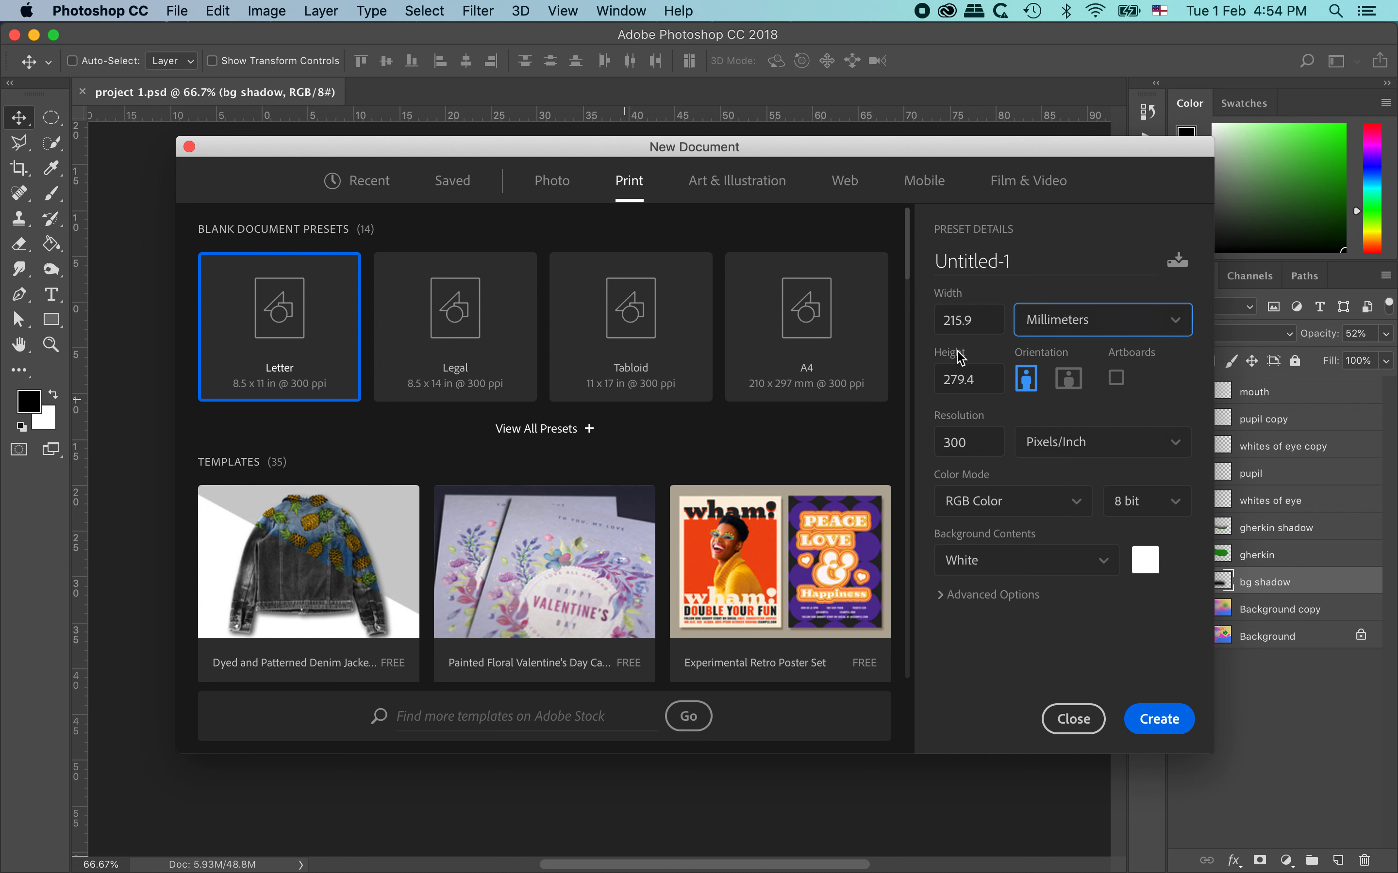
pyautogui.moveTo(976, 319); pyautogui.dragTo(896, 311)
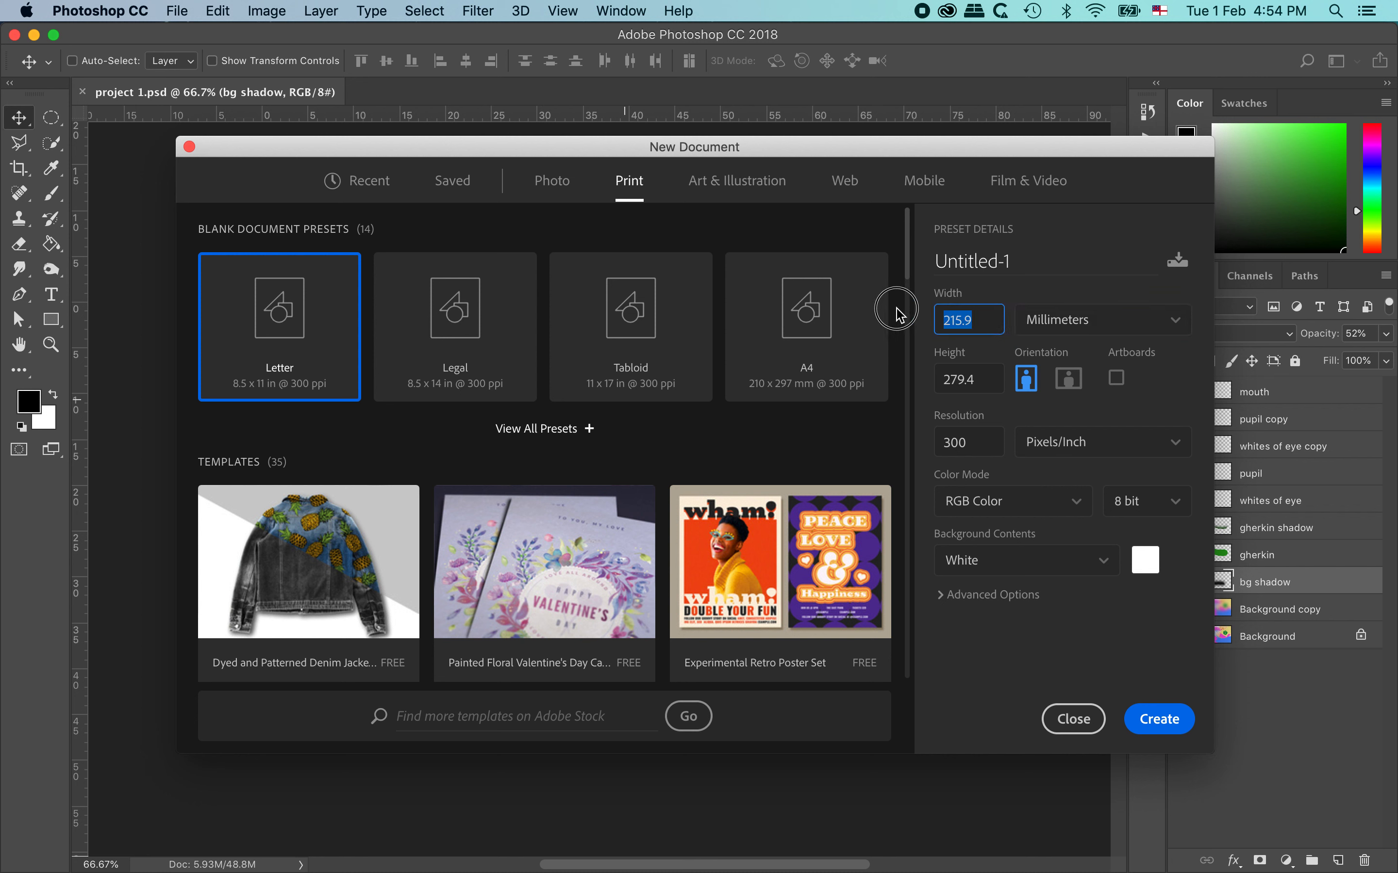
pyautogui.write('250')
pyautogui.click(950, 378)
pyautogui.moveTo(951, 378); pyautogui.dragTo(923, 374)
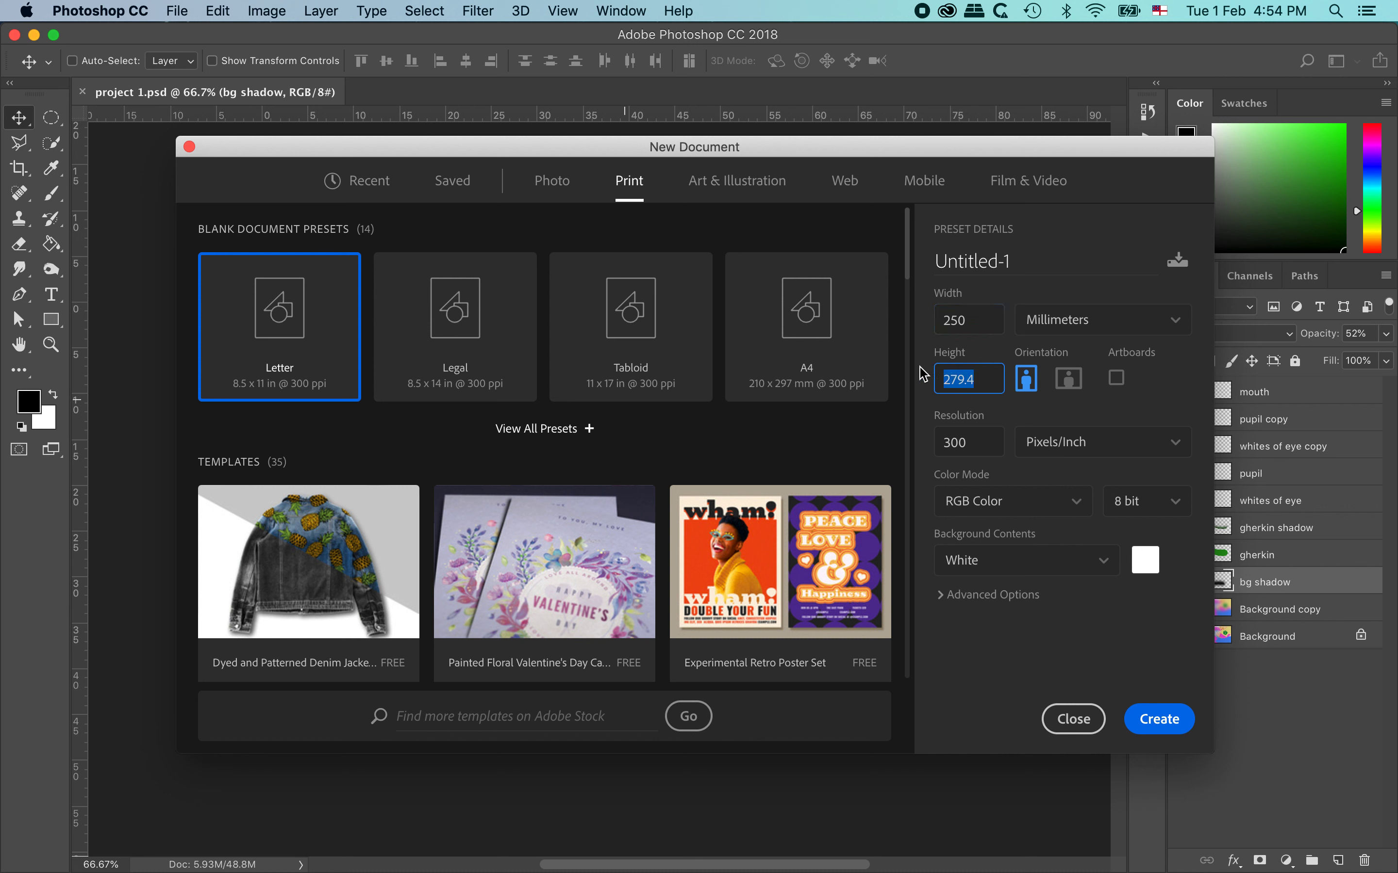
pyautogui.write('370')
# - Set resolution to 300 ppi, keep RGB Color, and create the document
pyautogui.moveTo(967, 321); pyautogui.dragTo(906, 316)
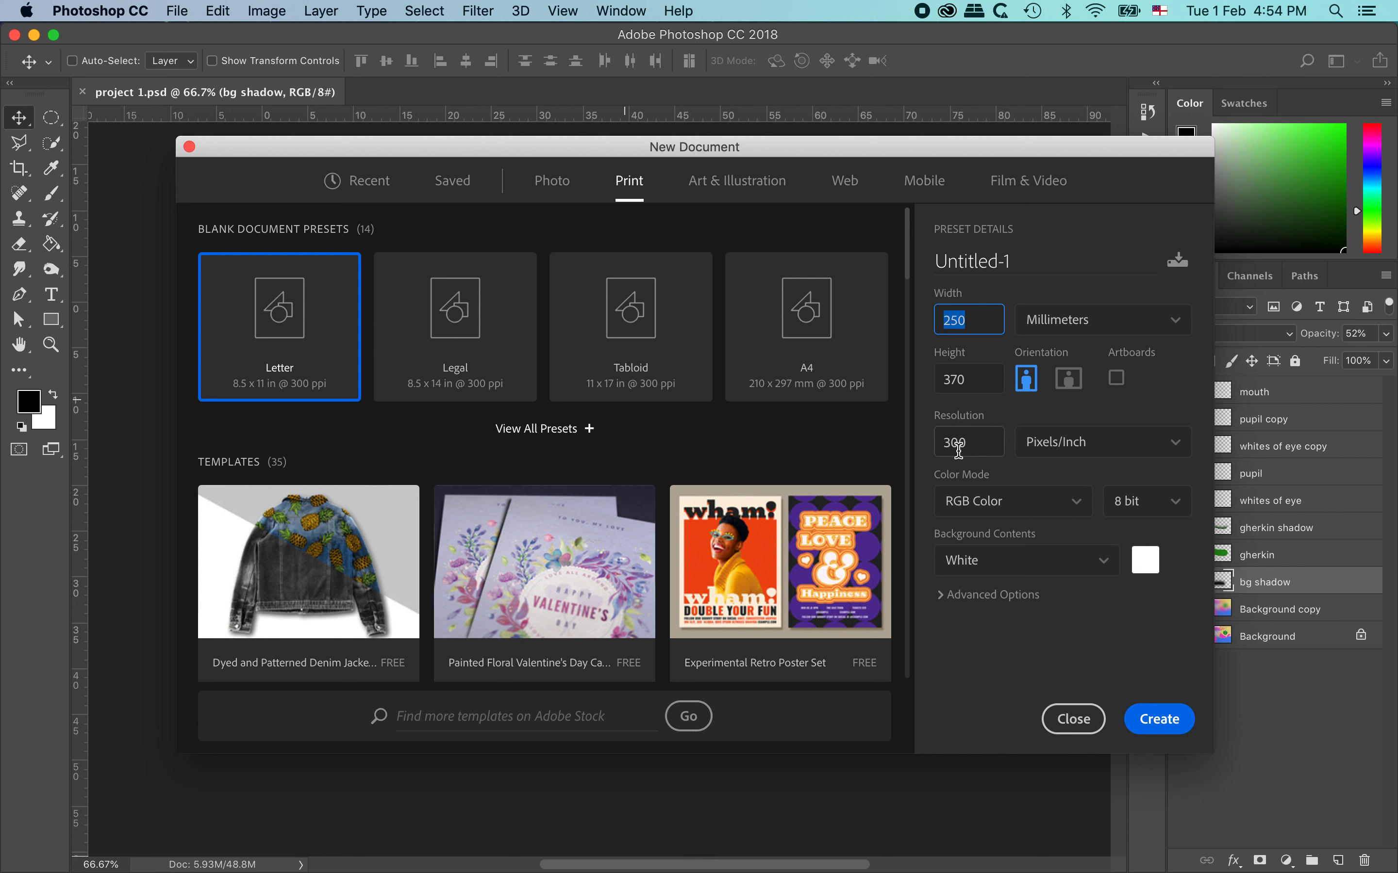
pyautogui.click(940, 438)
pyautogui.moveTo(929, 444); pyautogui.dragTo(970, 456)
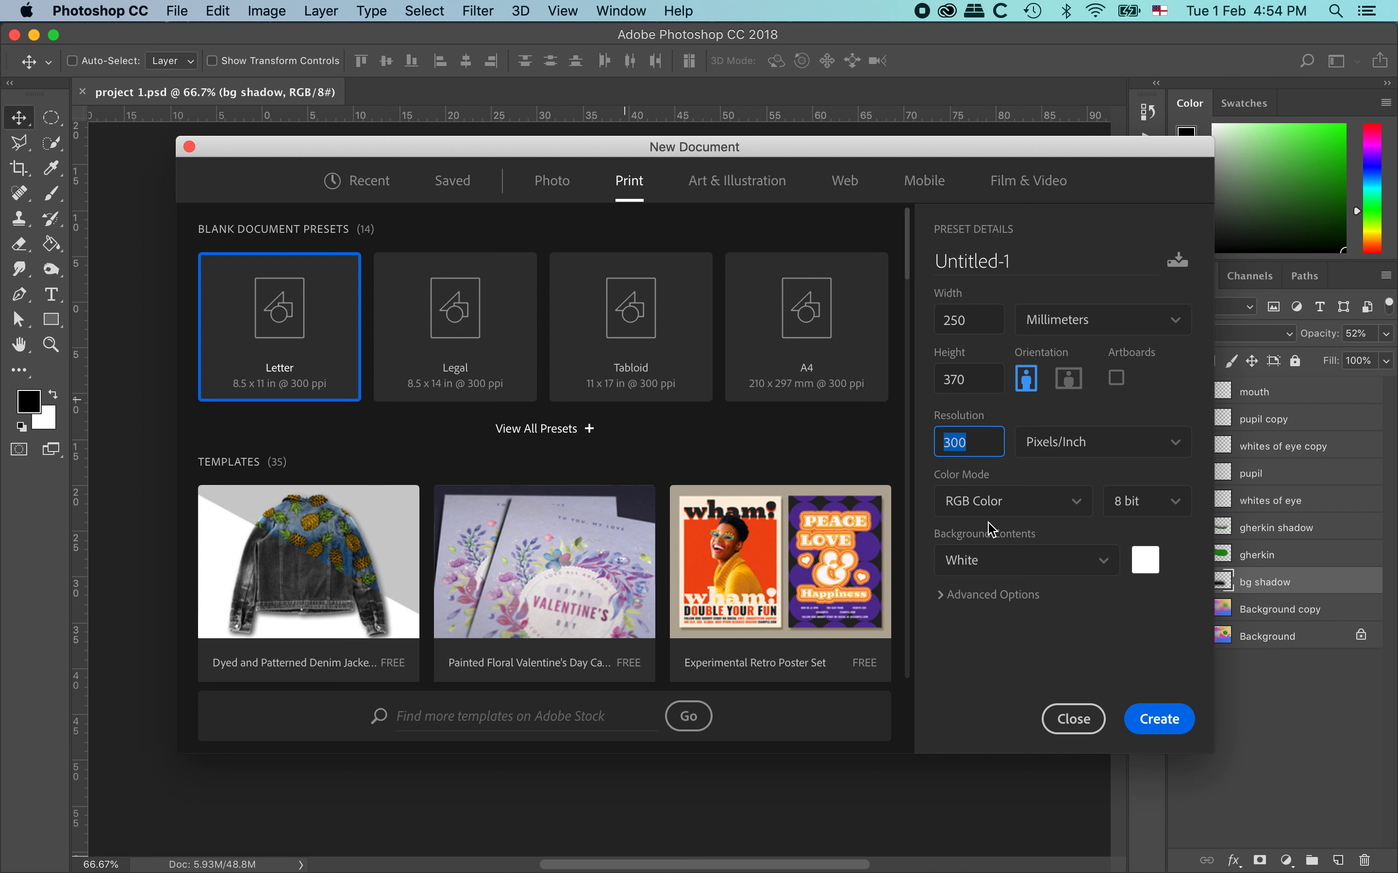
pyautogui.click(1061, 509)
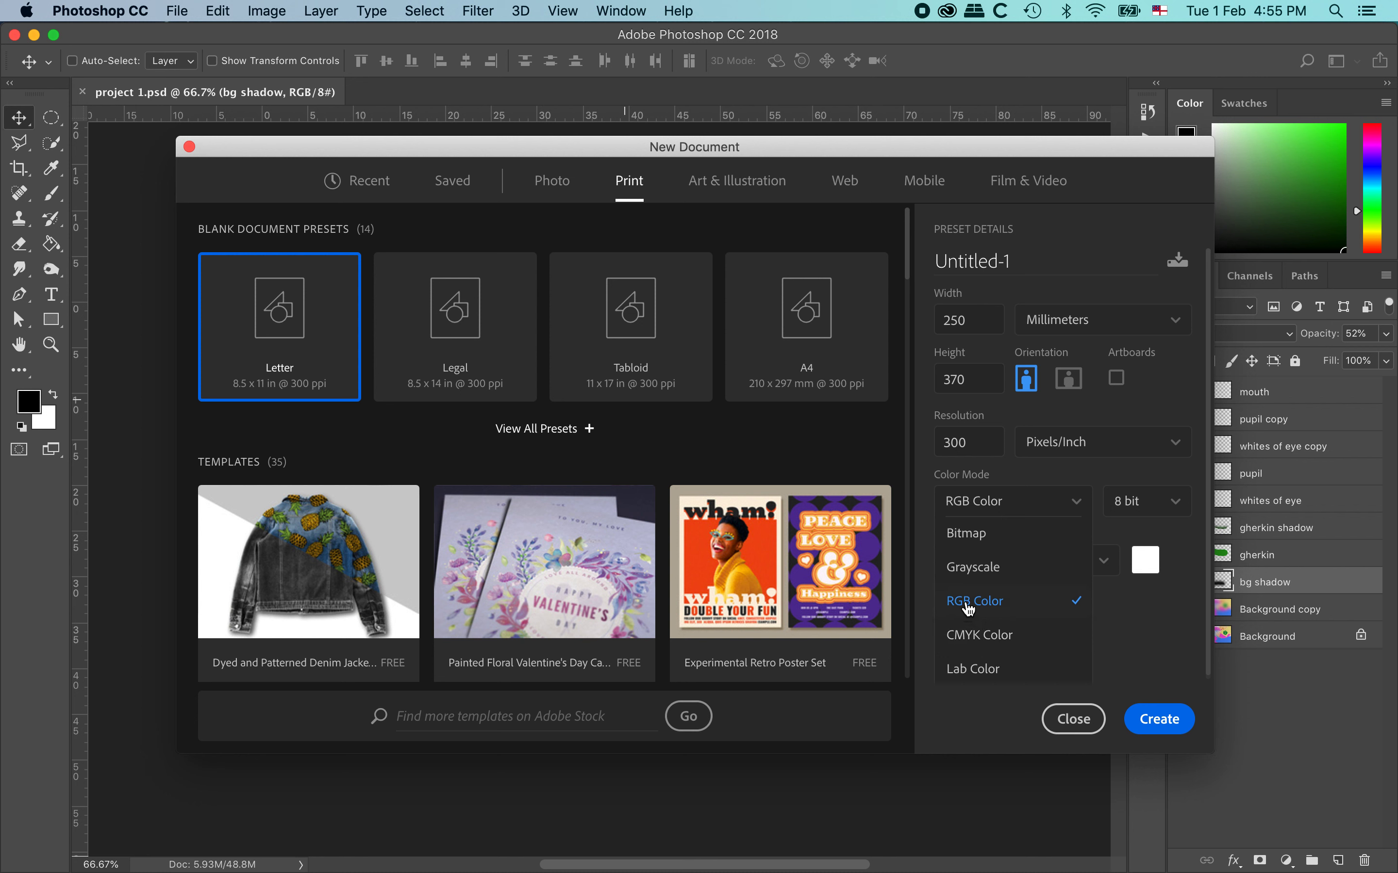
pyautogui.click(978, 604)
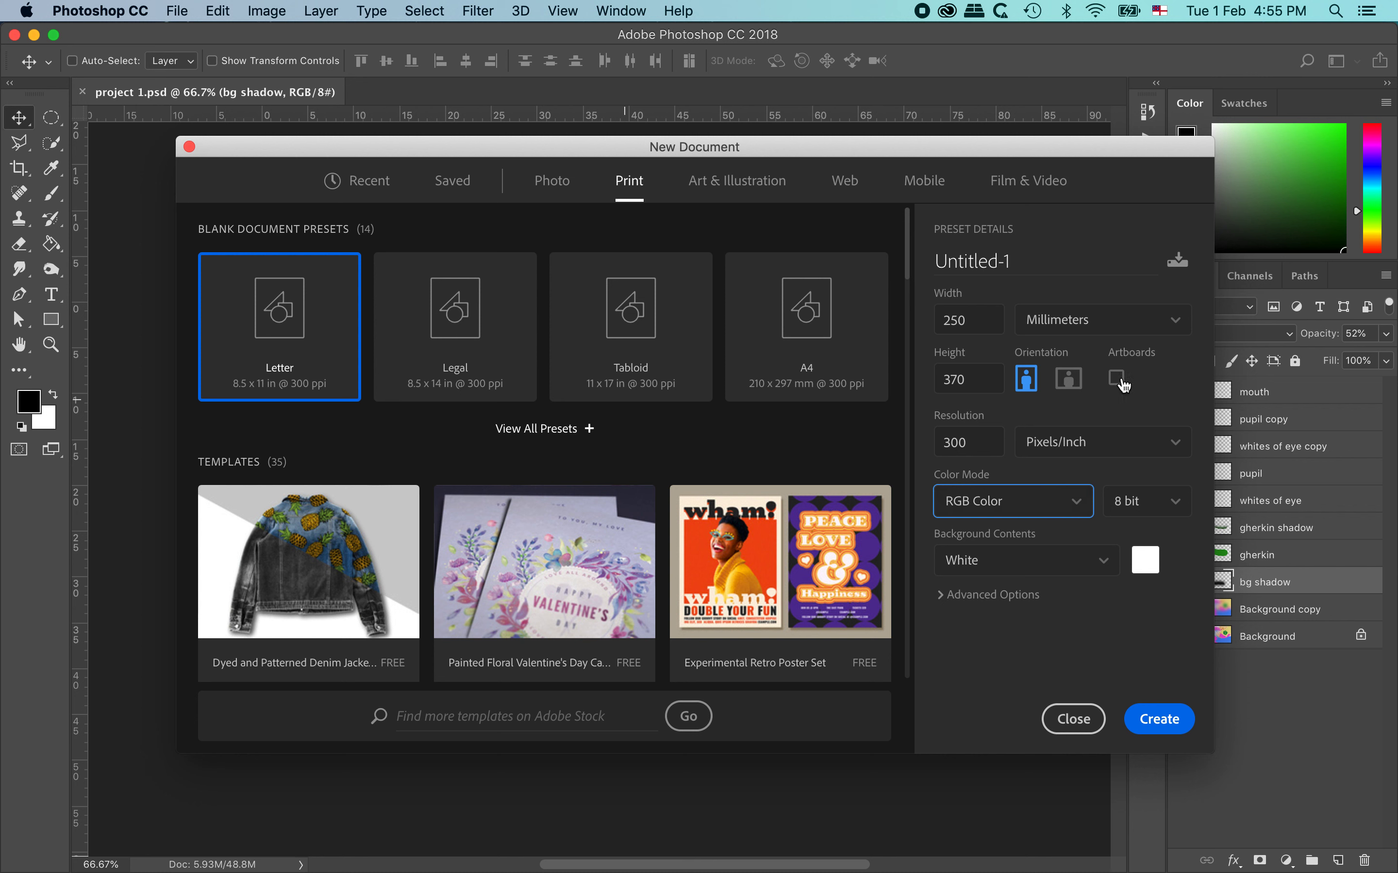
pyautogui.click(1168, 727)
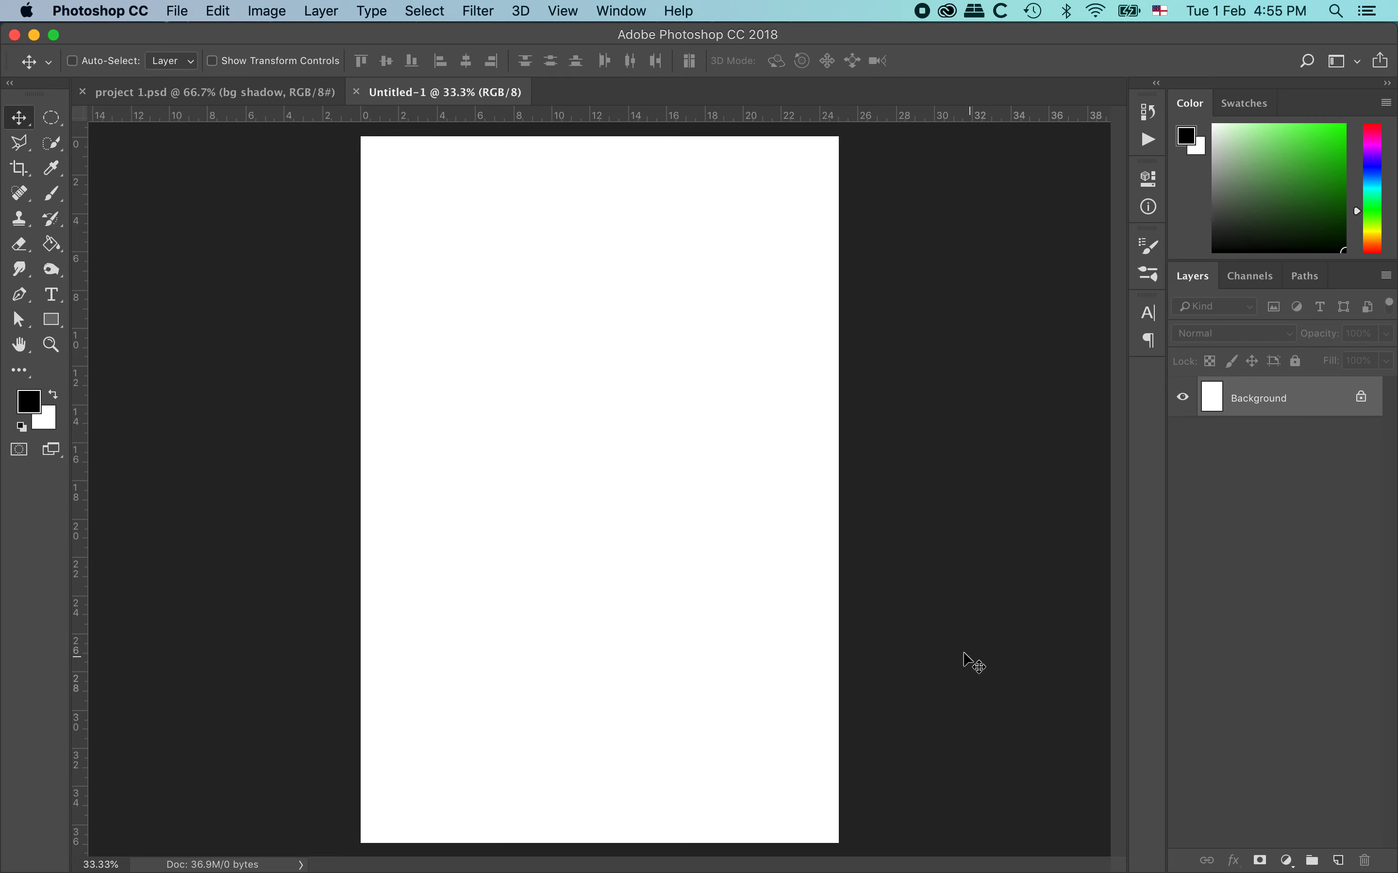
# - Save the blank document as gherkin poster.psd, then return to the project 1 artwork
pyautogui.click(177, 12)
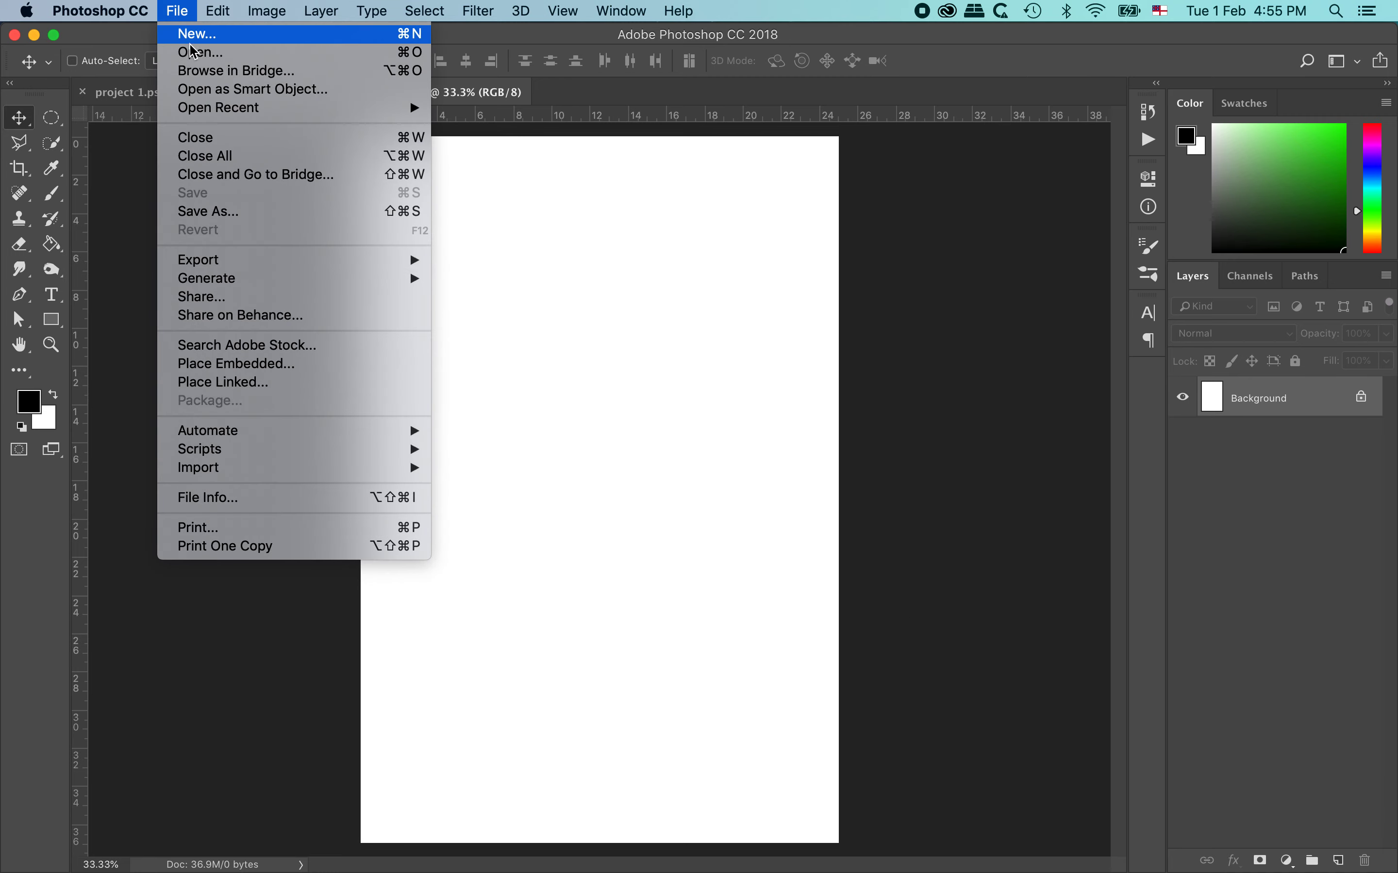
pyautogui.click(204, 219)
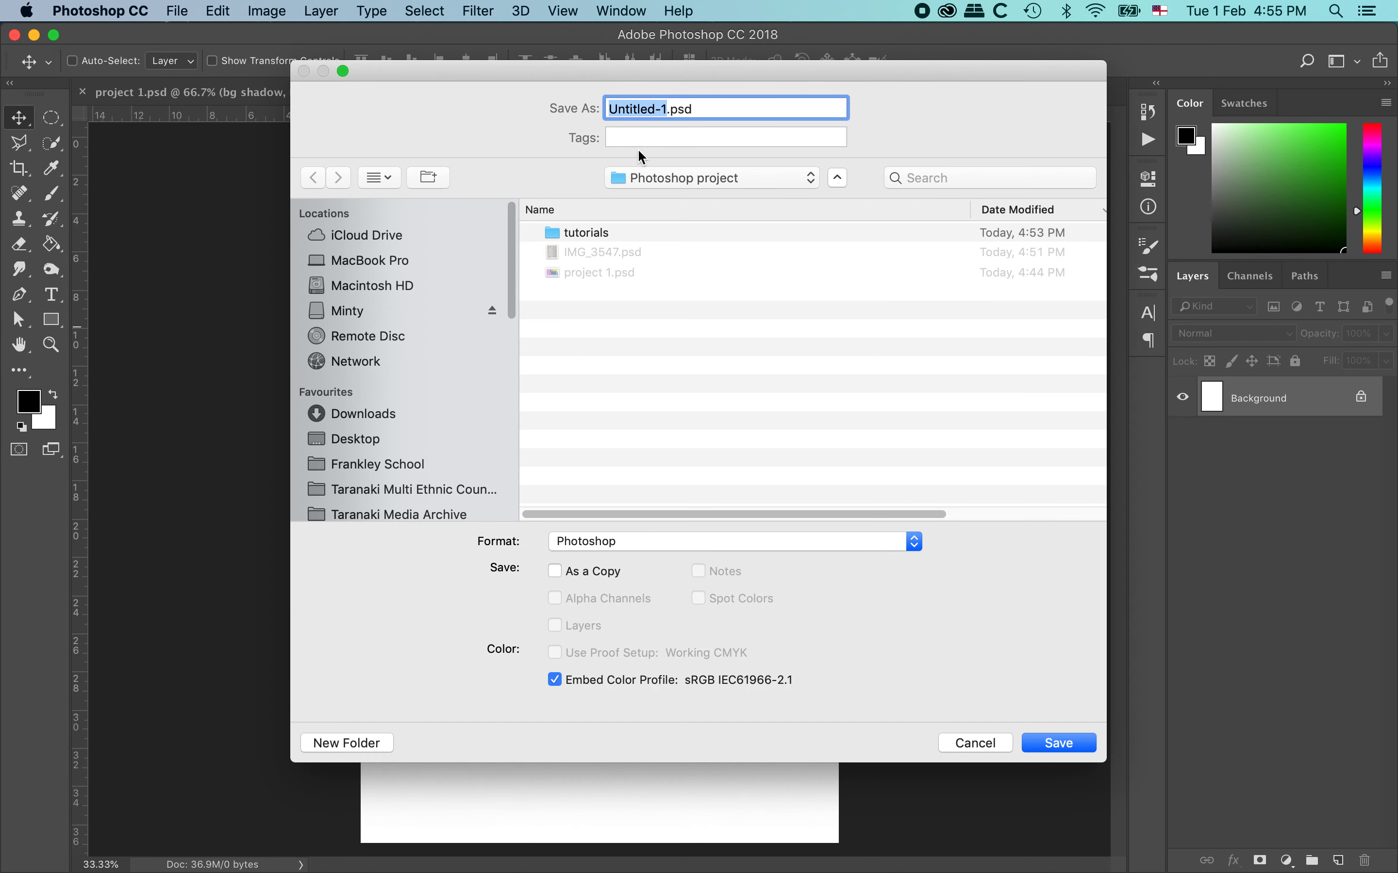
pyautogui.write('gher')
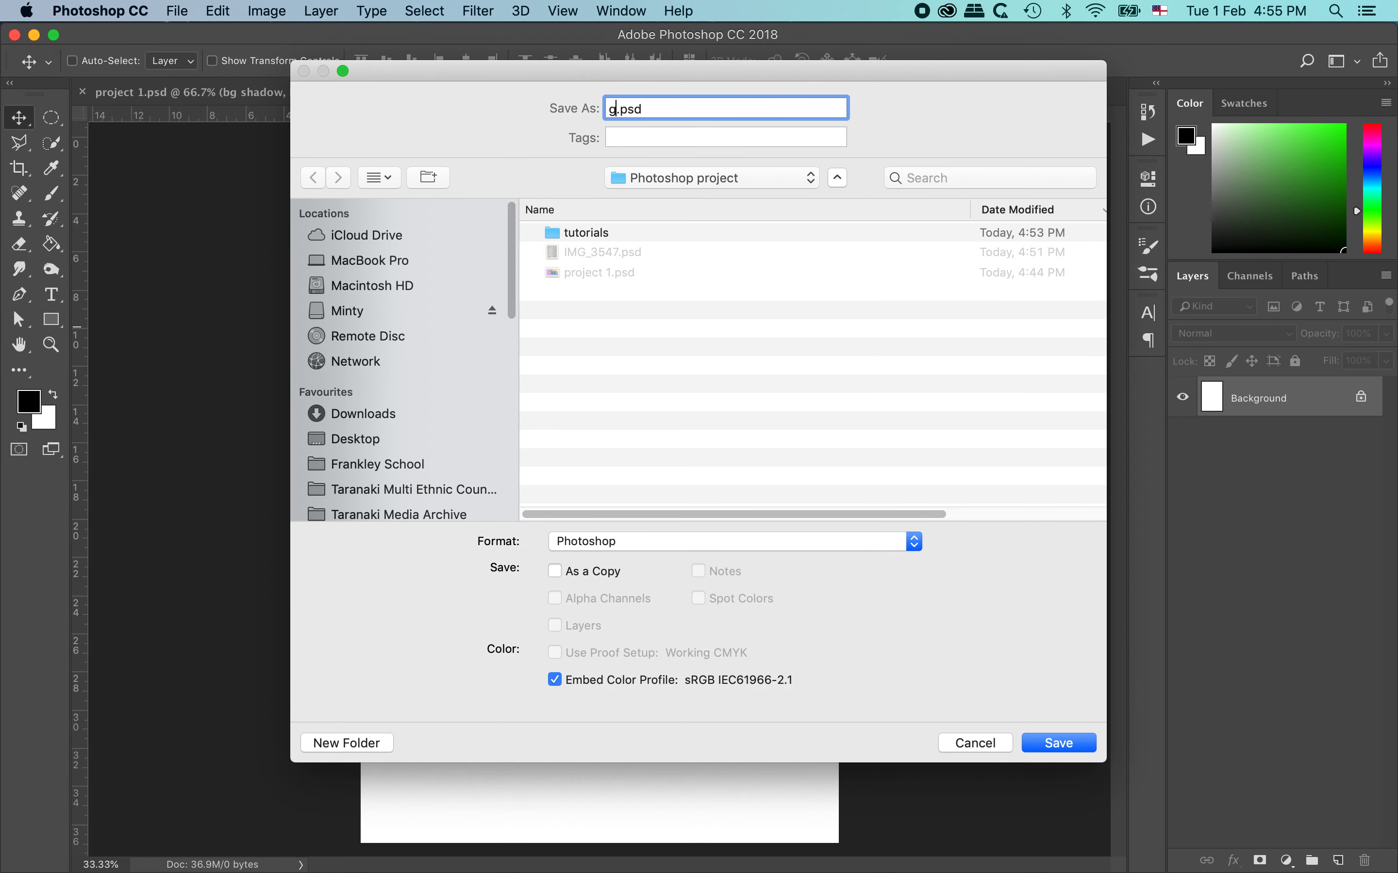
pyautogui.write('kin poster')
pyautogui.click(1060, 744)
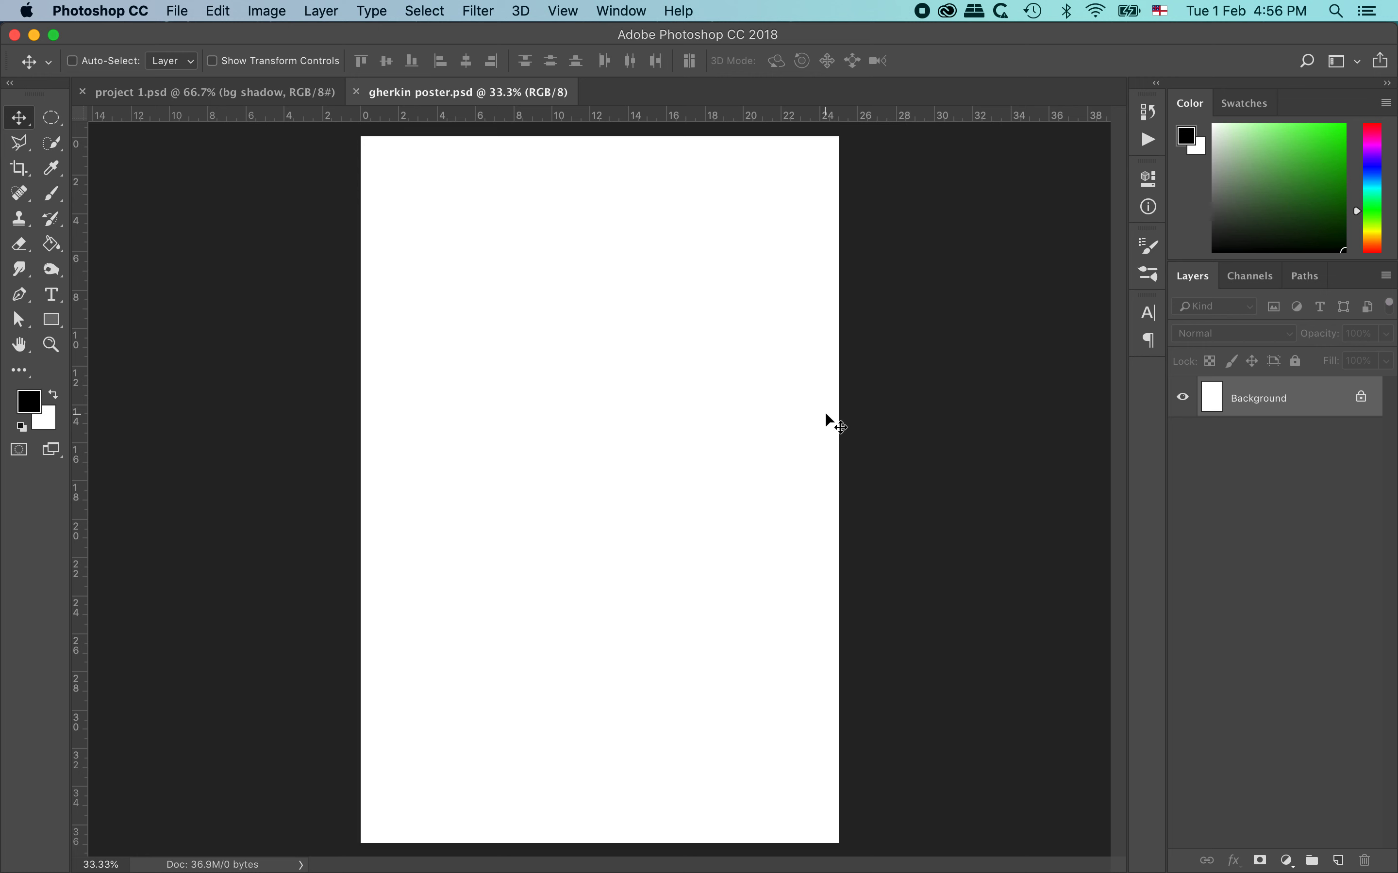
pyautogui.click(243, 92)
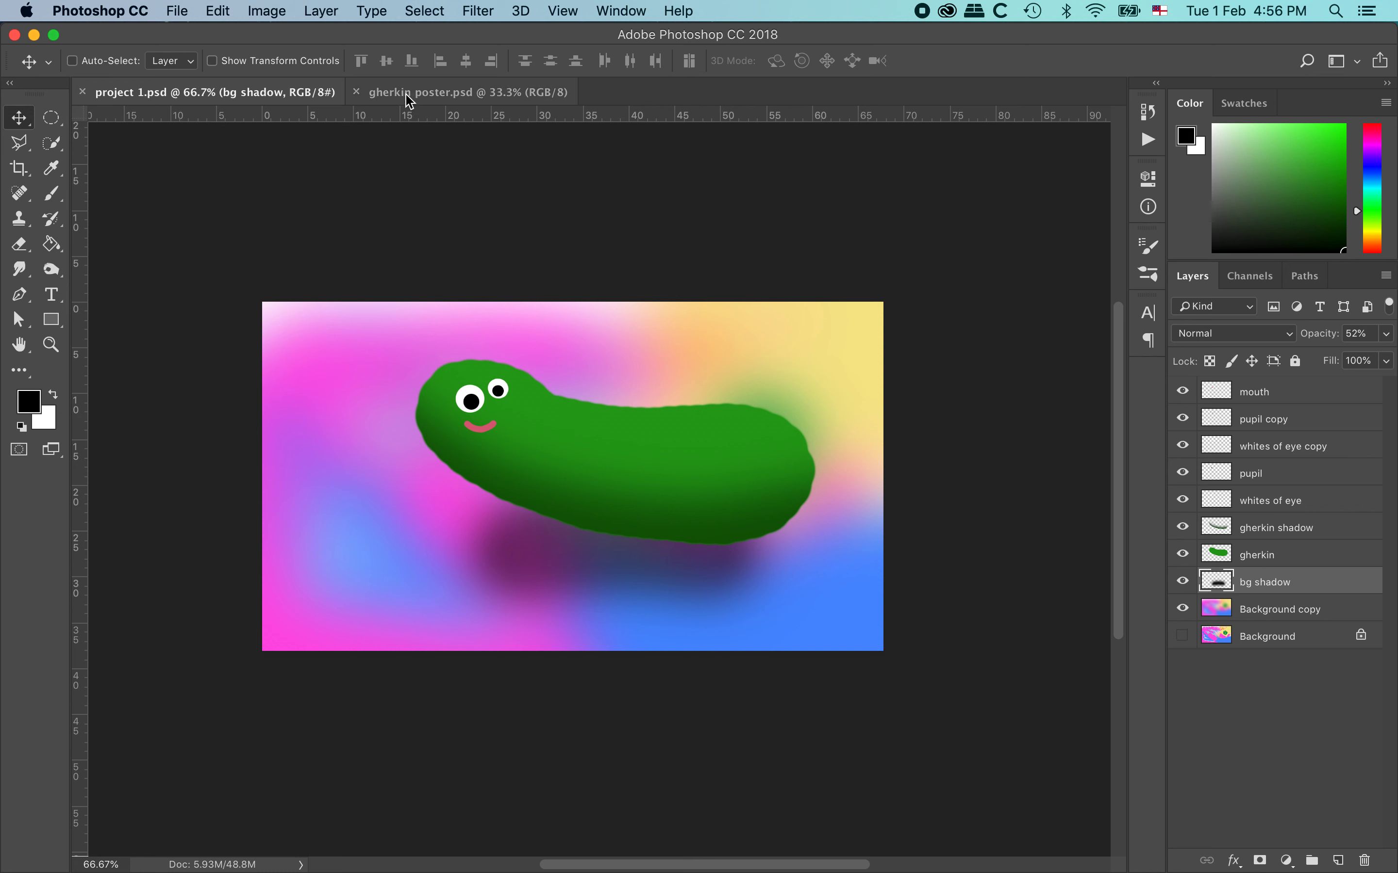
# - Open the sketch photo IMG_3547.psd from the Photoshop project folder
pyautogui.click(425, 98)
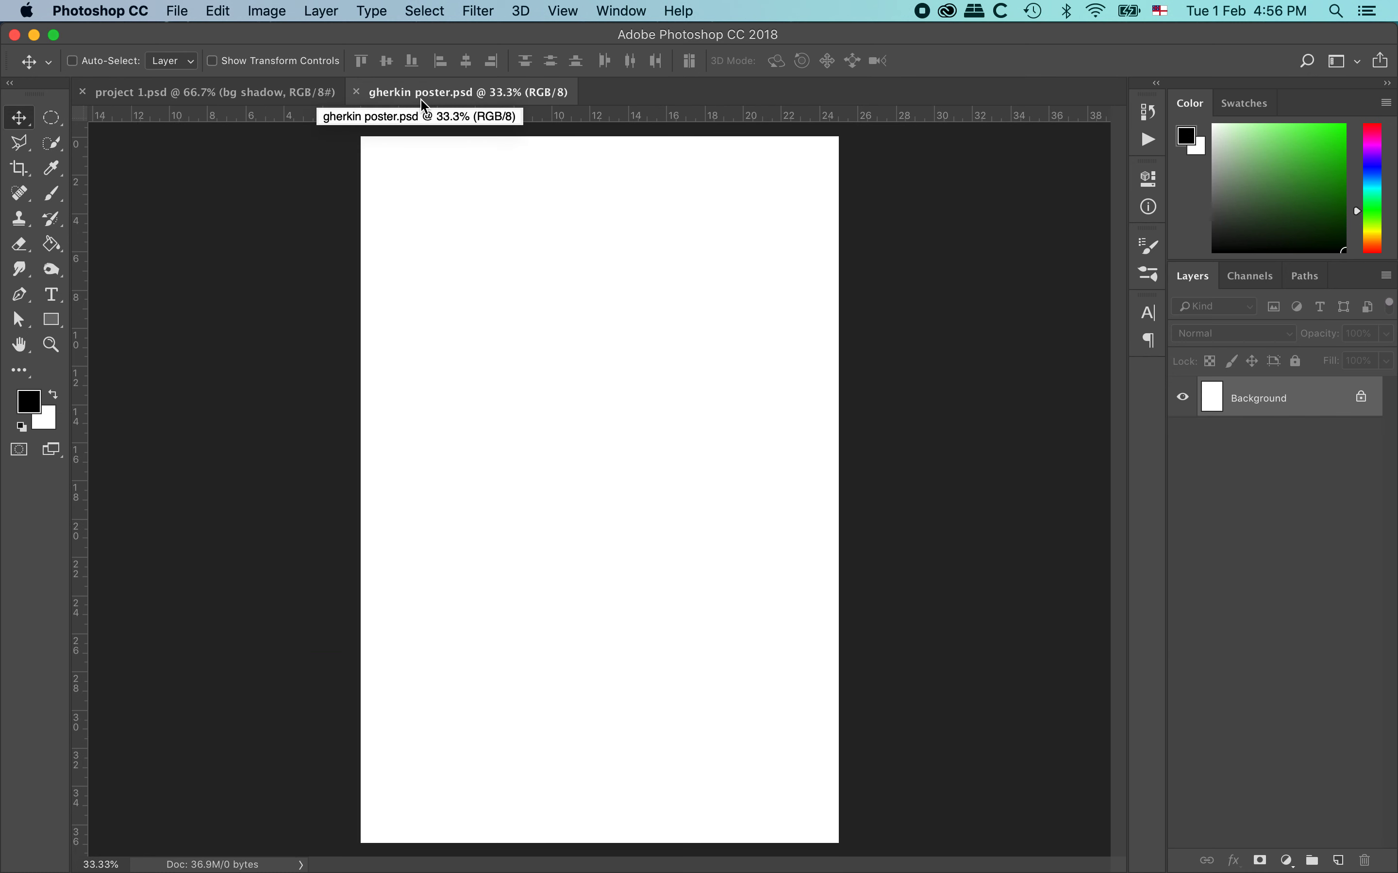
pyautogui.click(178, 10)
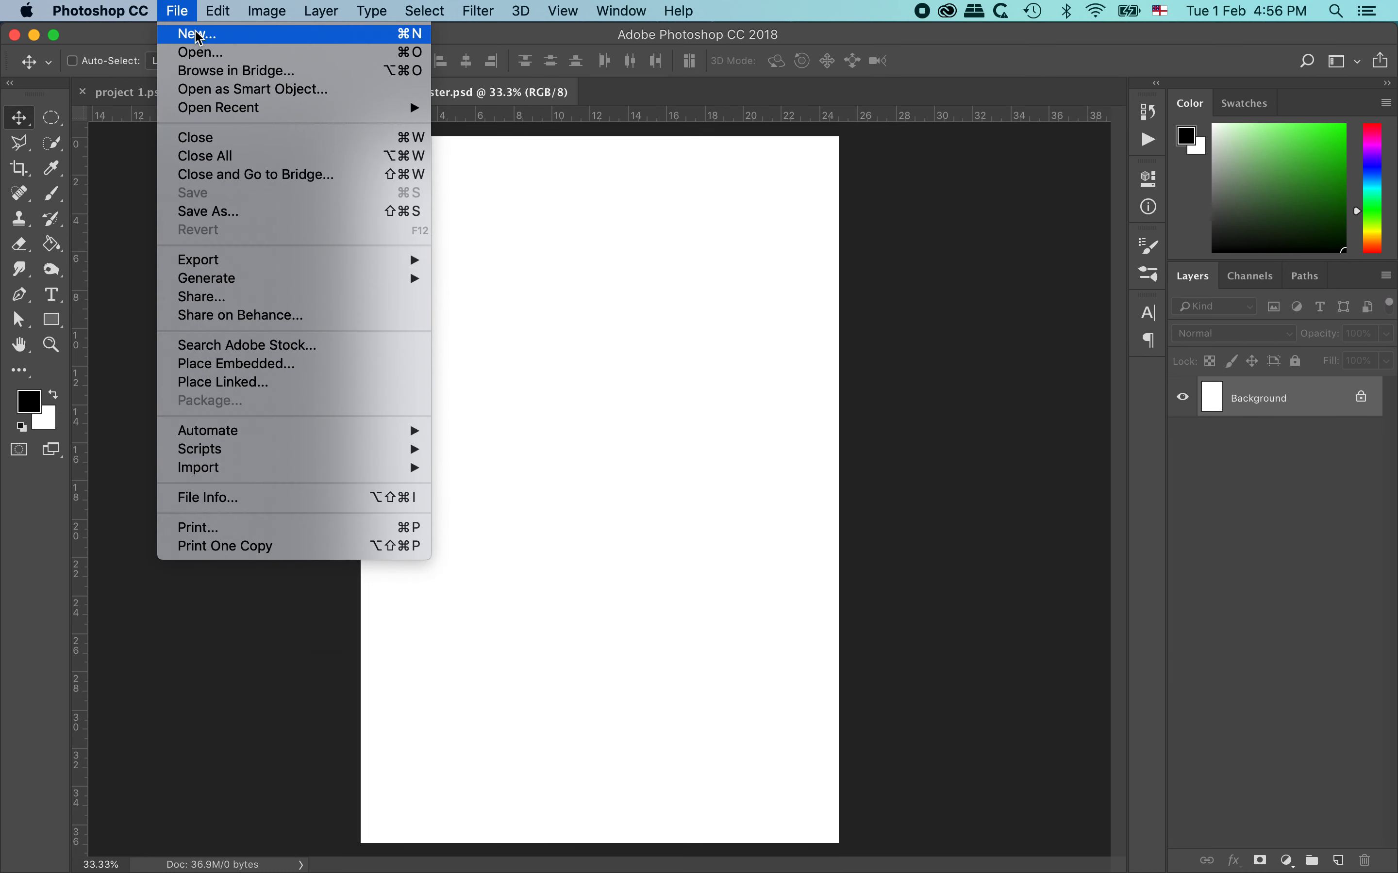
pyautogui.click(205, 54)
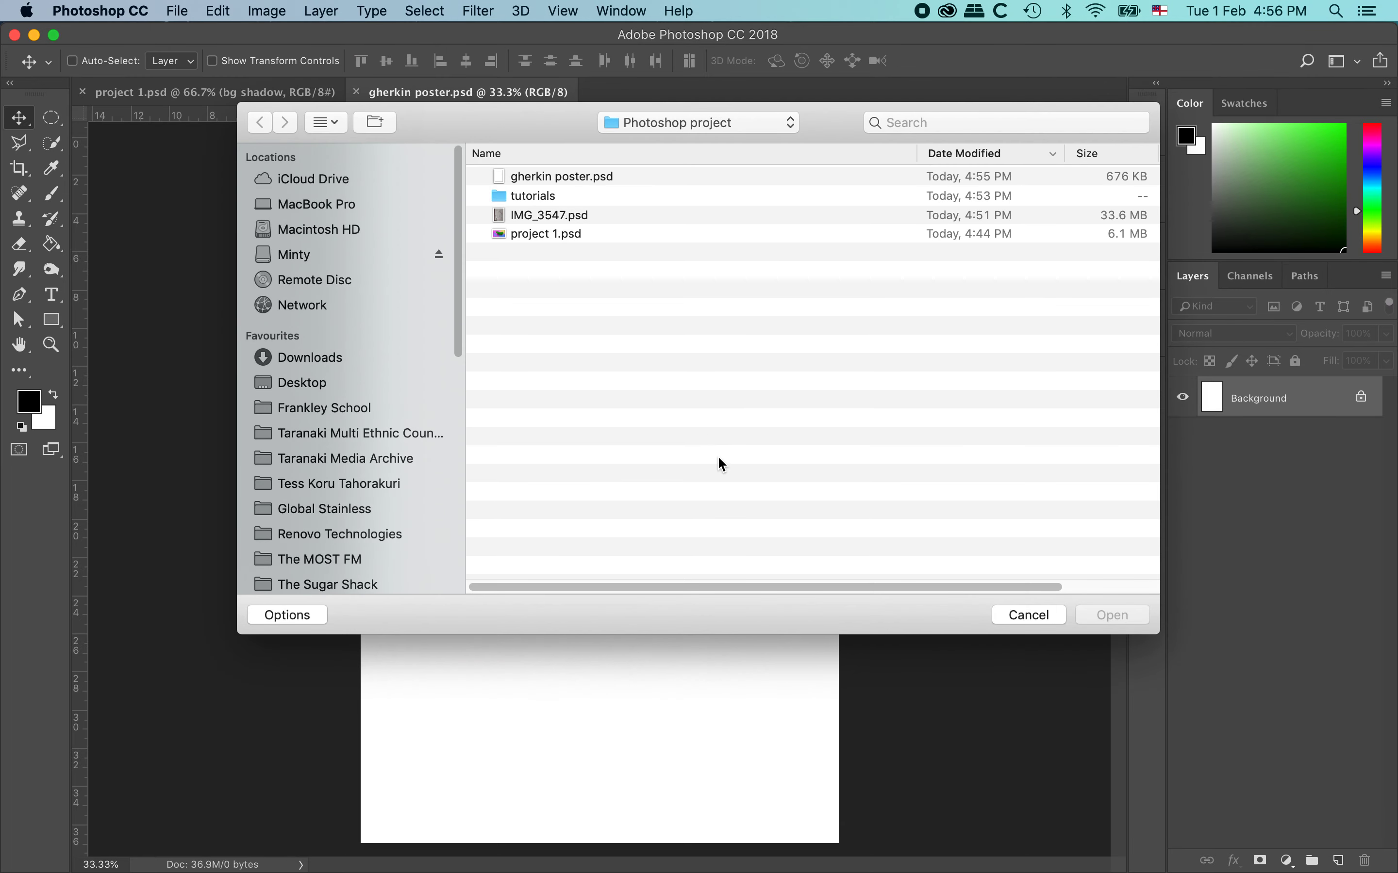
pyautogui.click(522, 218)
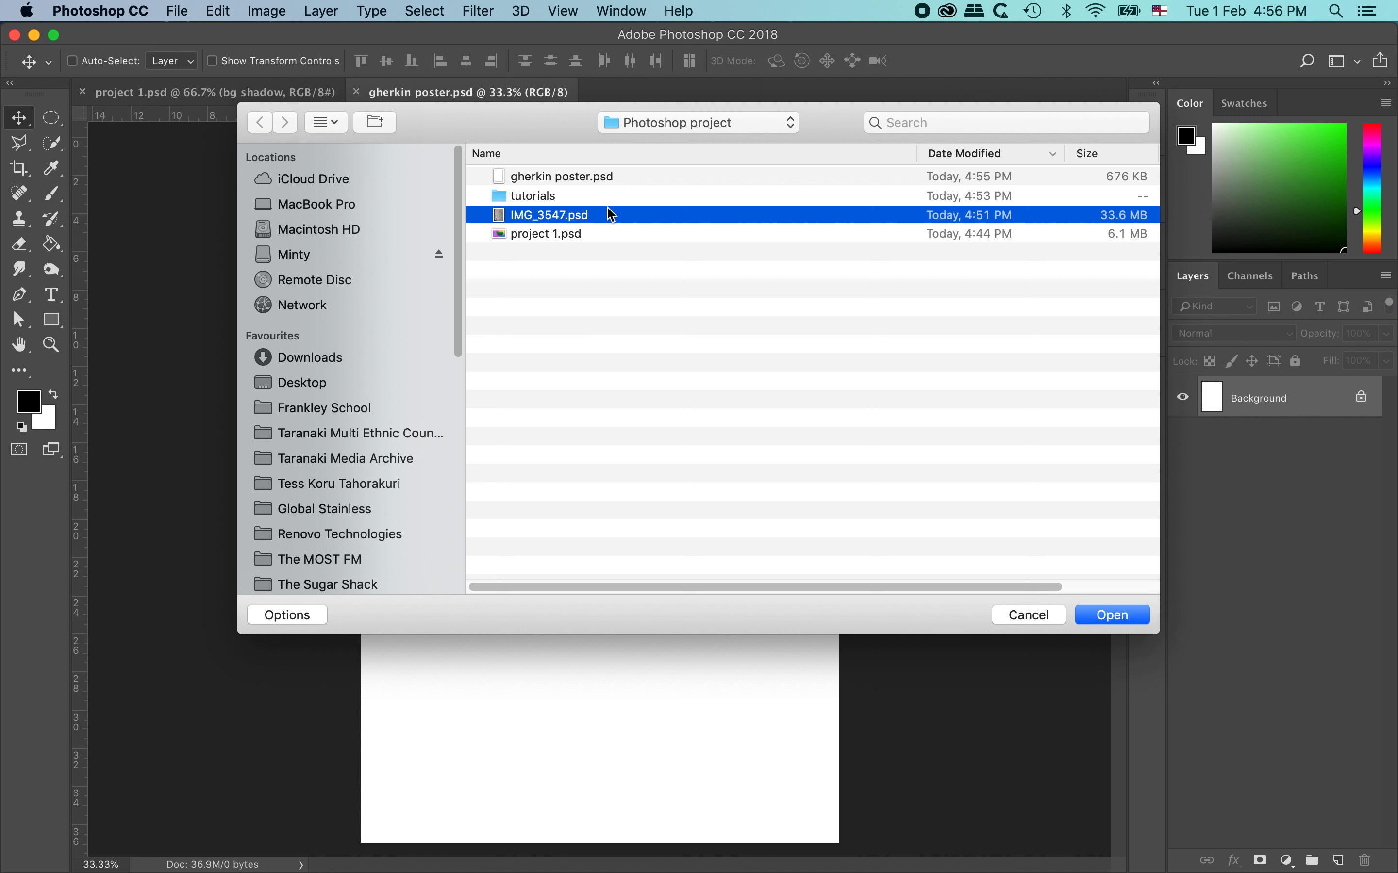
pyautogui.click(1114, 617)
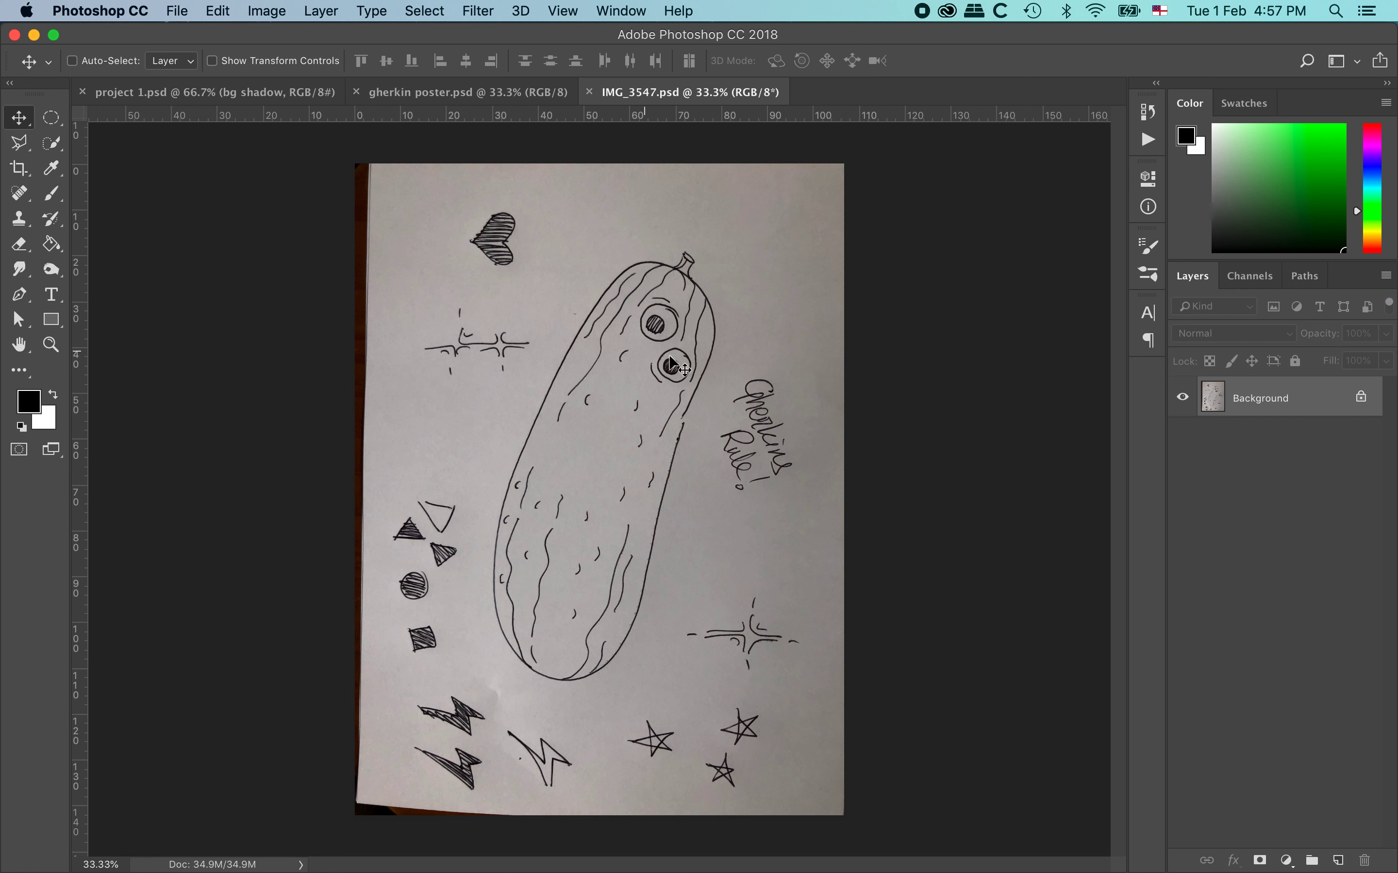
# - Rotate the sketch photo 90° counter-clockwise and save it
pyautogui.click(281, 10)
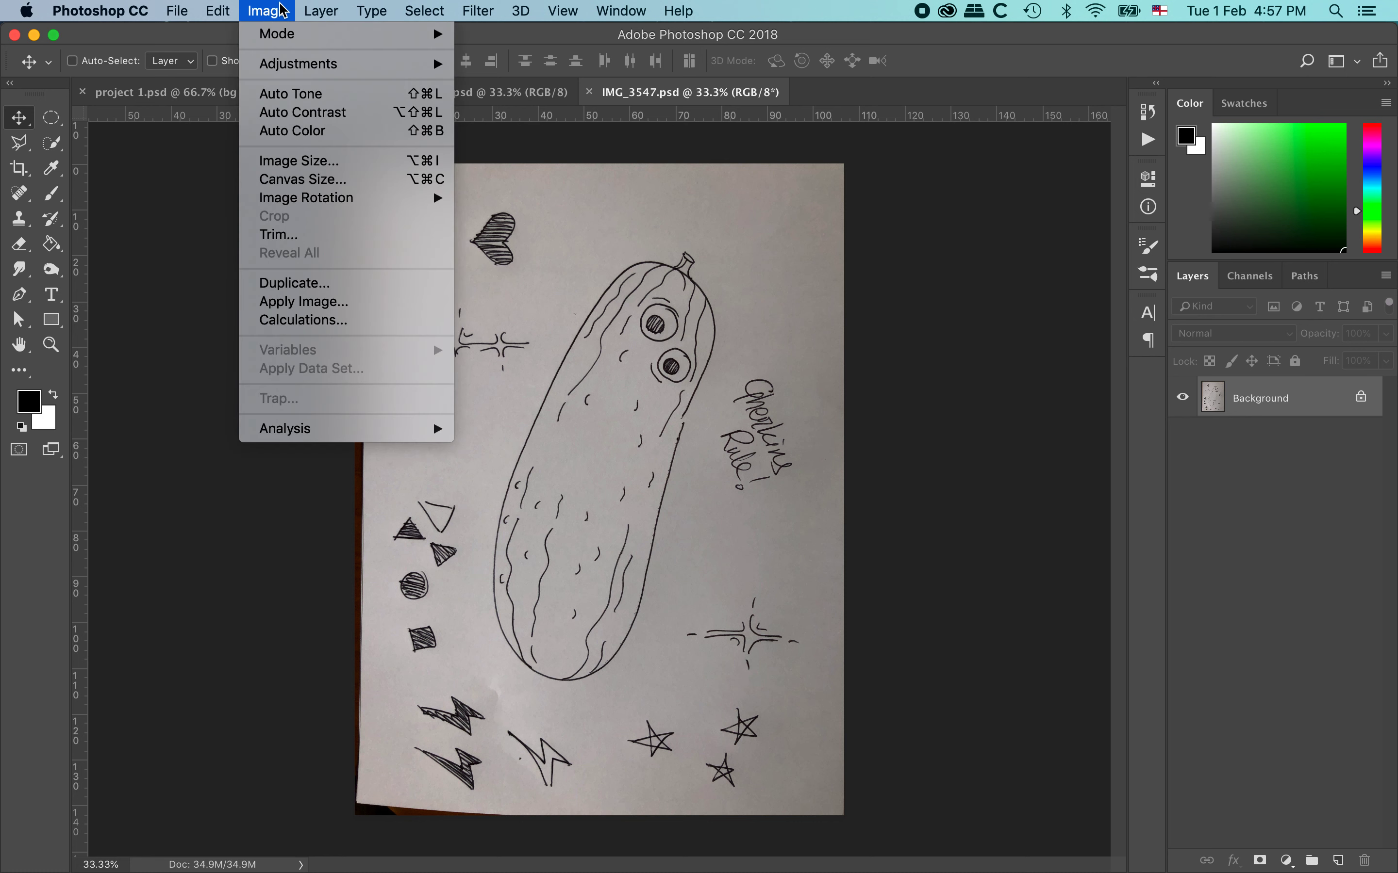
pyautogui.moveTo(326, 198)
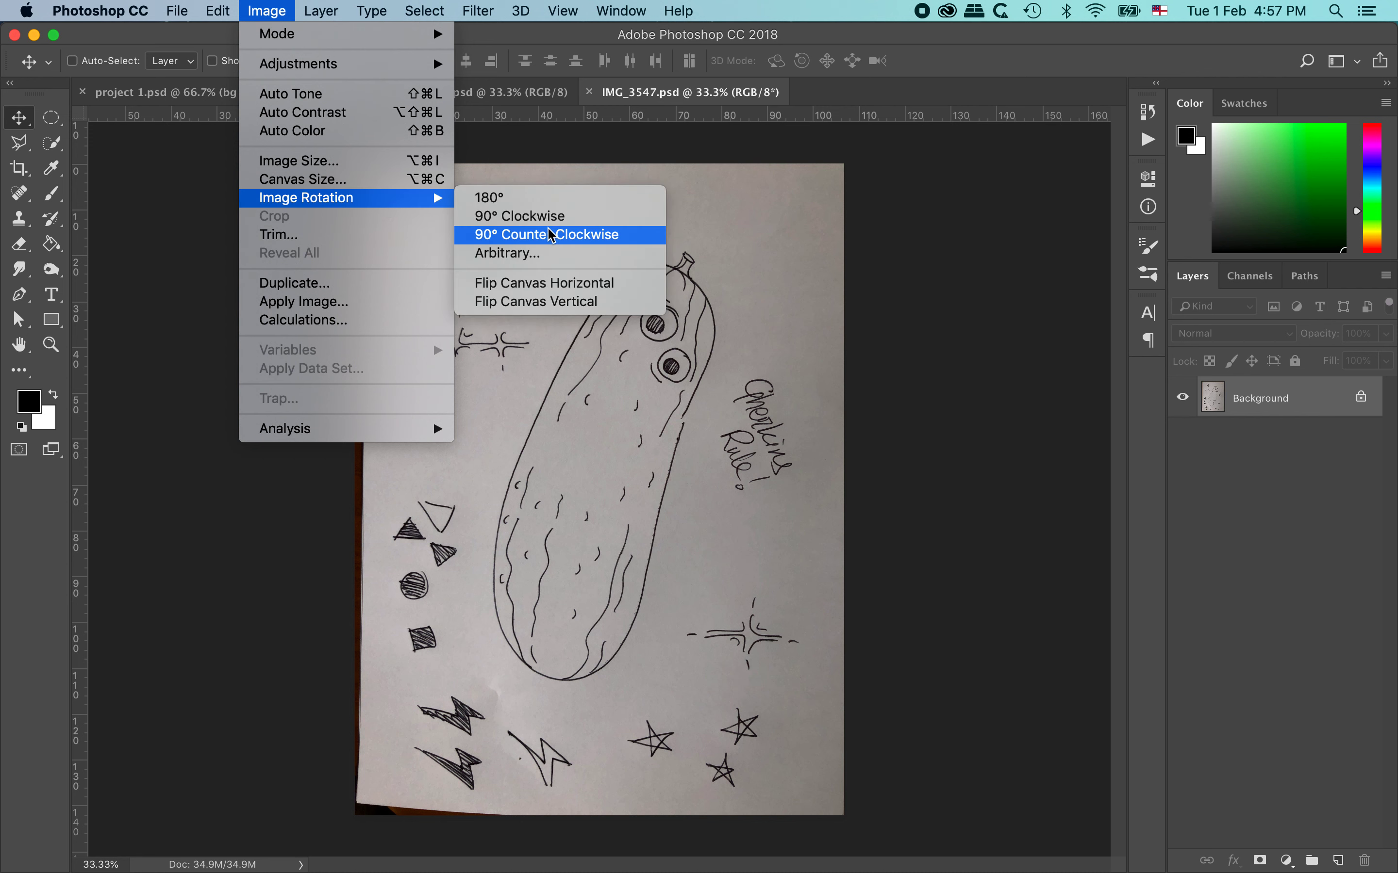
pyautogui.click(572, 242)
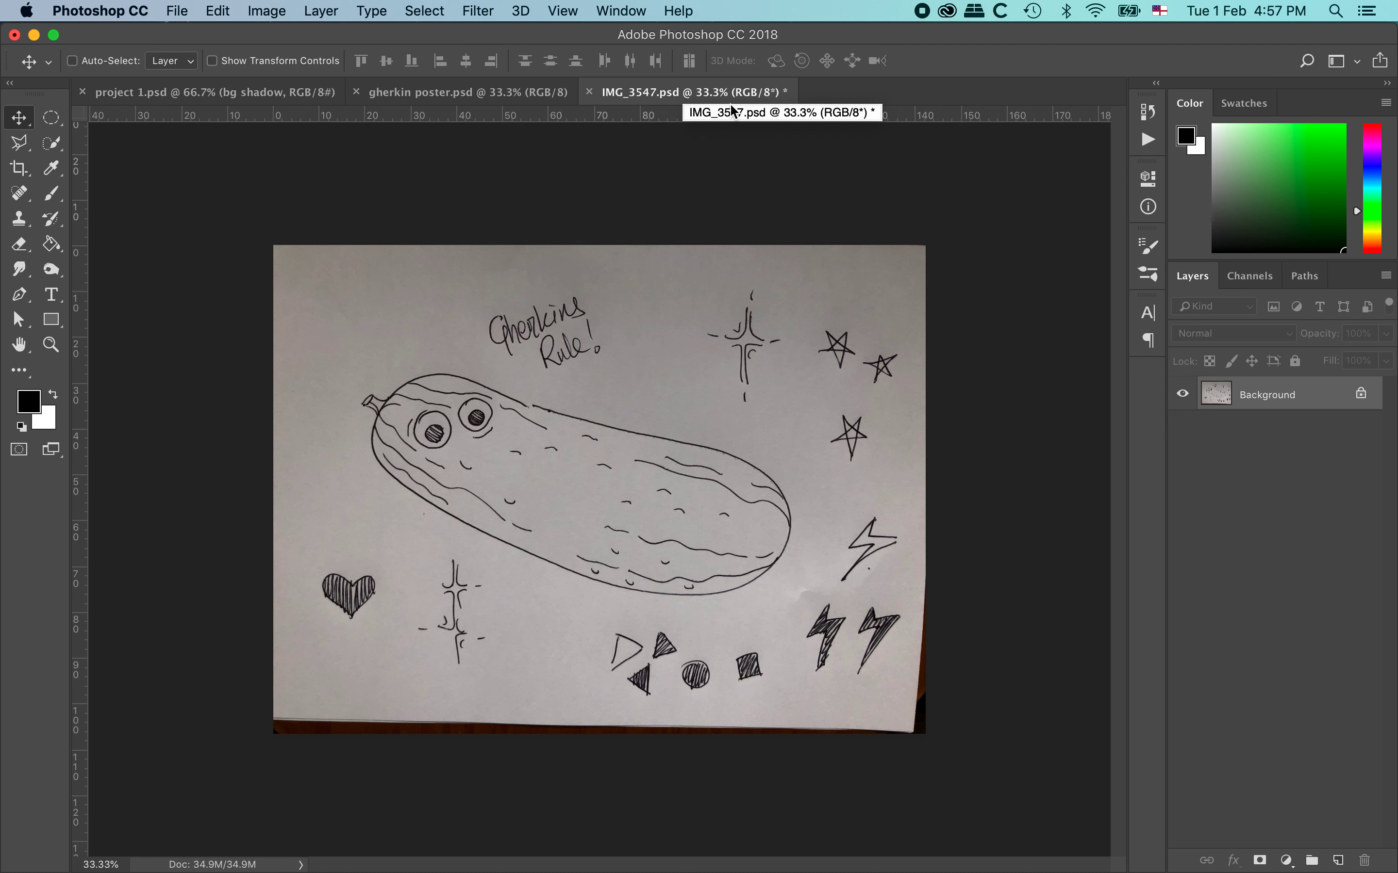
pyautogui.click(184, 15)
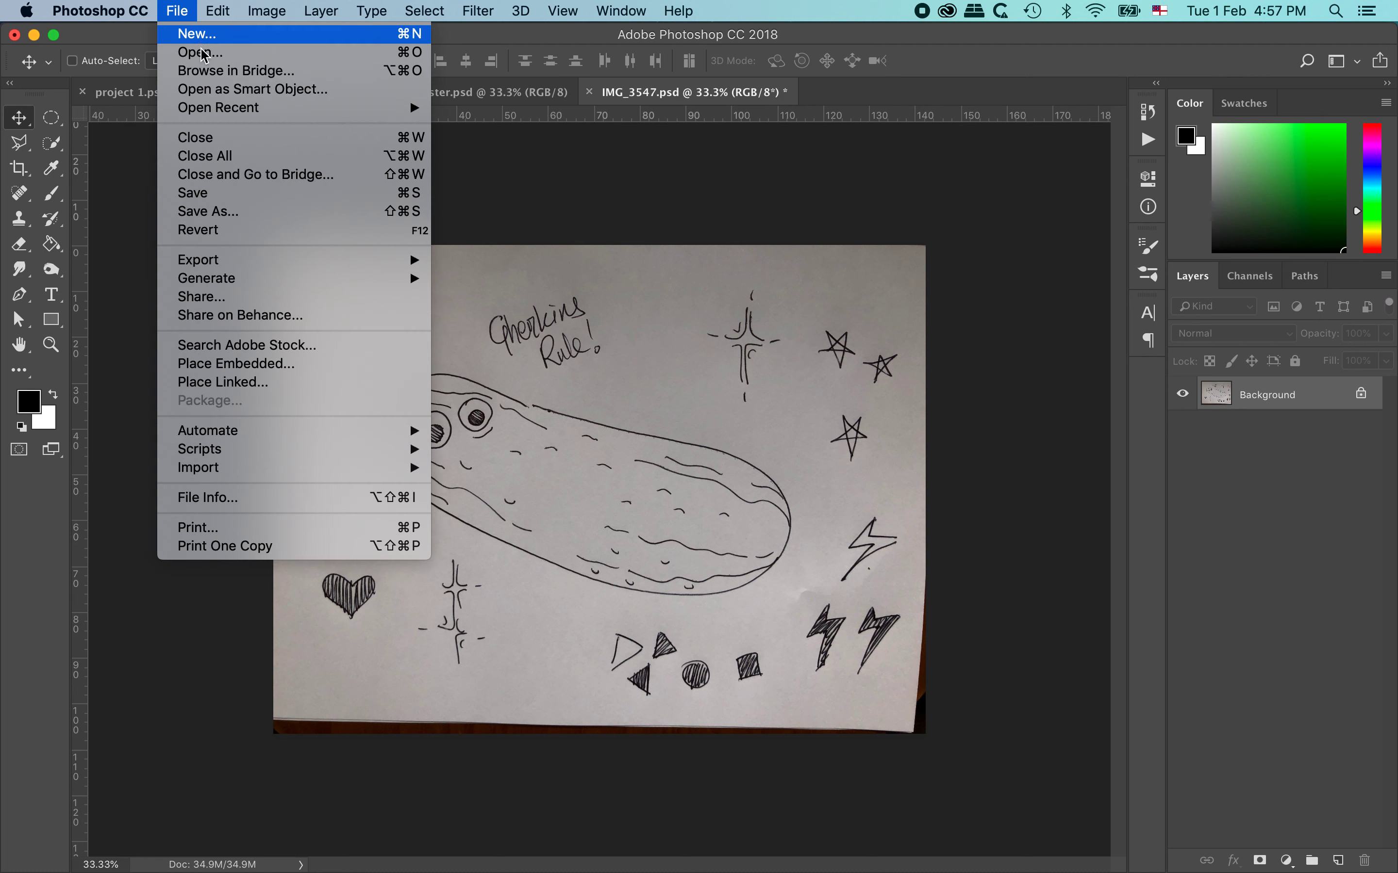
pyautogui.click(219, 191)
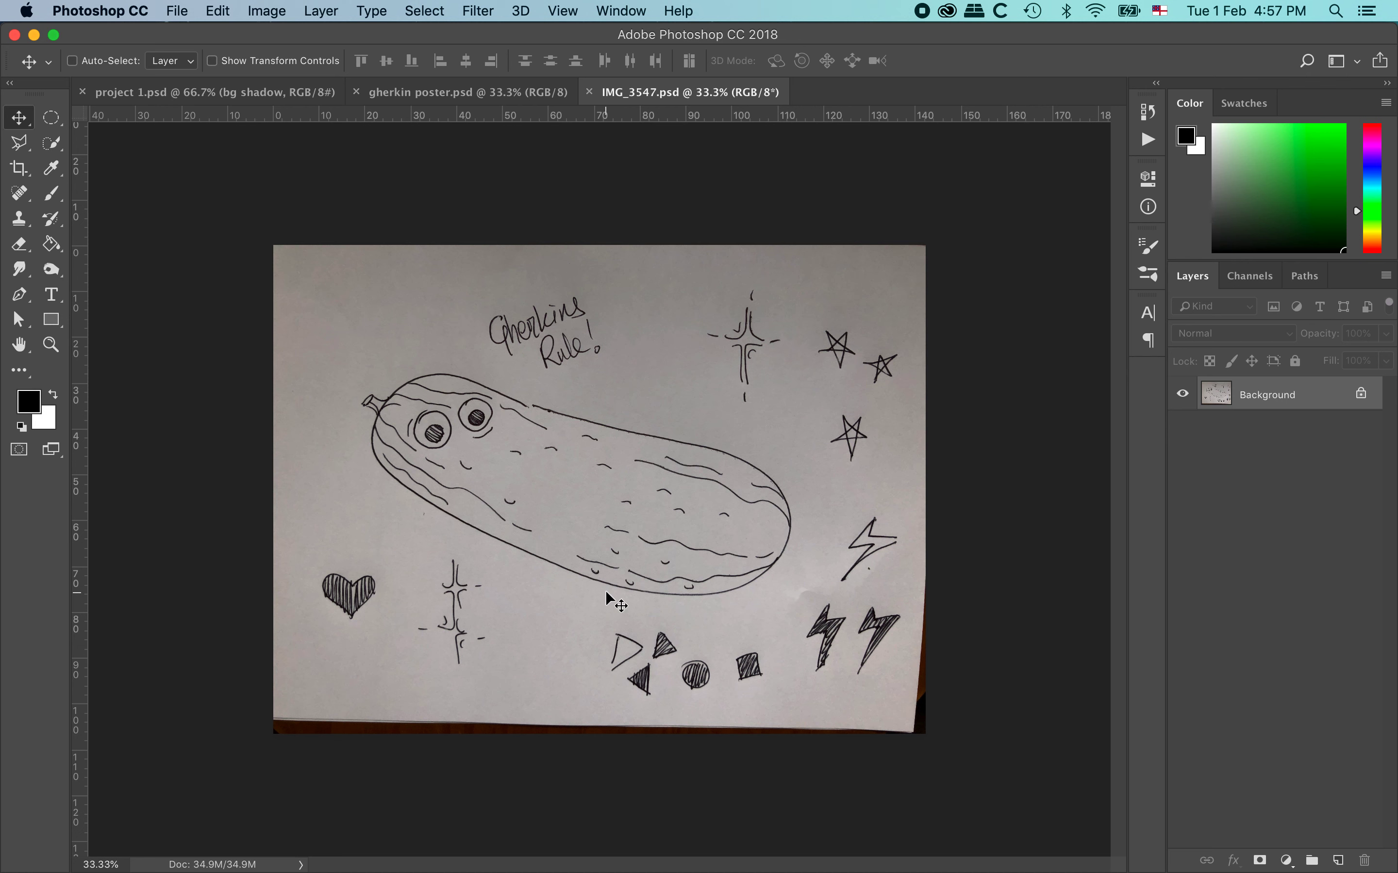
# - With the Polygonal Lasso, zoom in and trace points along the gherkin's top edge
pyautogui.click(22, 145)
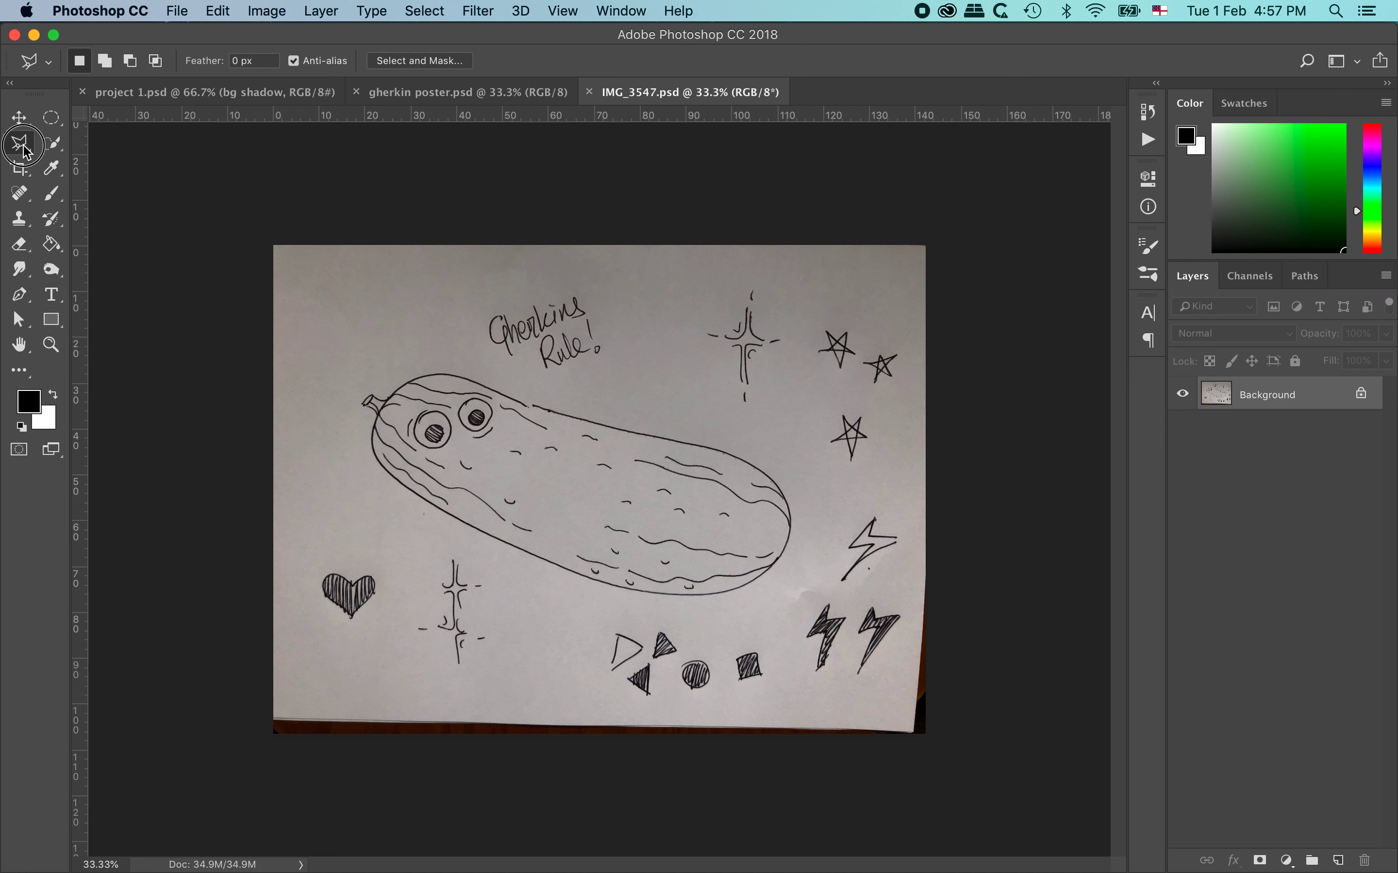
pyautogui.click(600, 433)
pyautogui.click(545, 306)
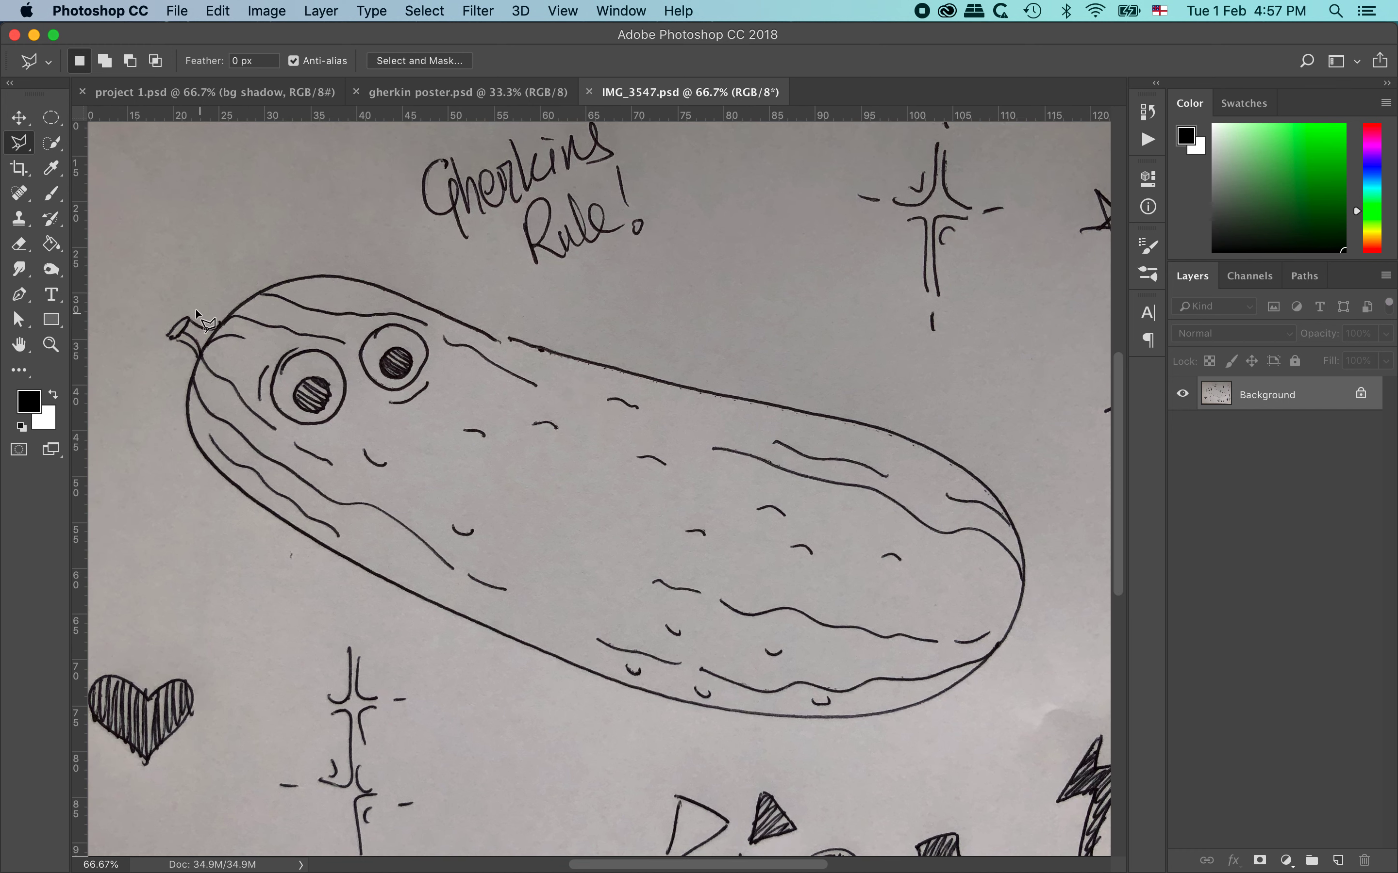
pyautogui.click(209, 315)
pyautogui.click(240, 288)
pyautogui.click(285, 266)
pyautogui.click(334, 263)
pyautogui.click(402, 279)
pyautogui.click(459, 307)
pyautogui.click(672, 368)
# - Trace around the rounded end, bottom edge and stem, closing the gherkin selection
pyautogui.click(1043, 576)
pyautogui.click(1030, 639)
pyautogui.click(878, 739)
pyautogui.click(742, 727)
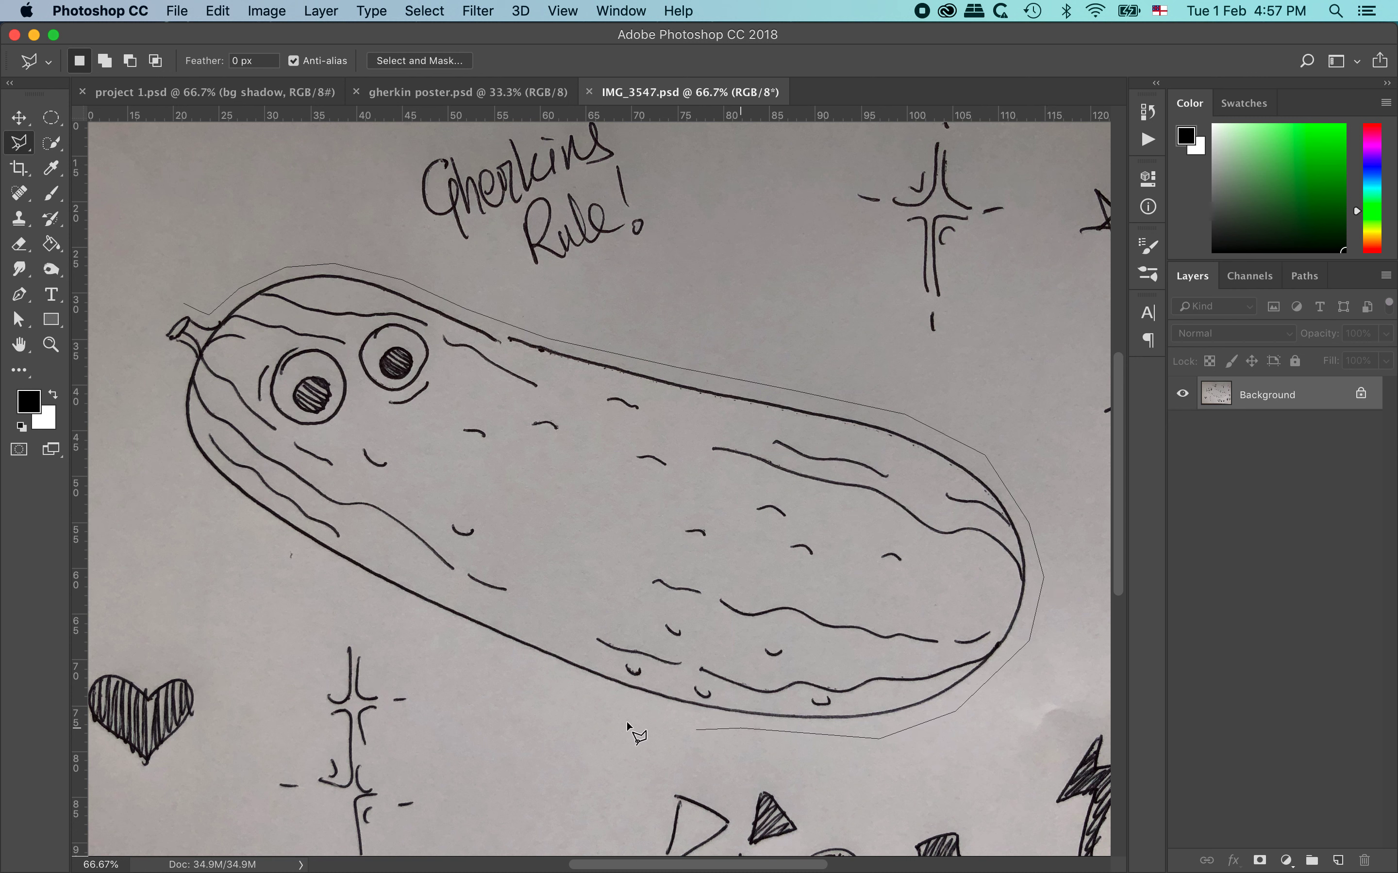
pyautogui.click(572, 691)
pyautogui.click(451, 632)
pyautogui.click(287, 543)
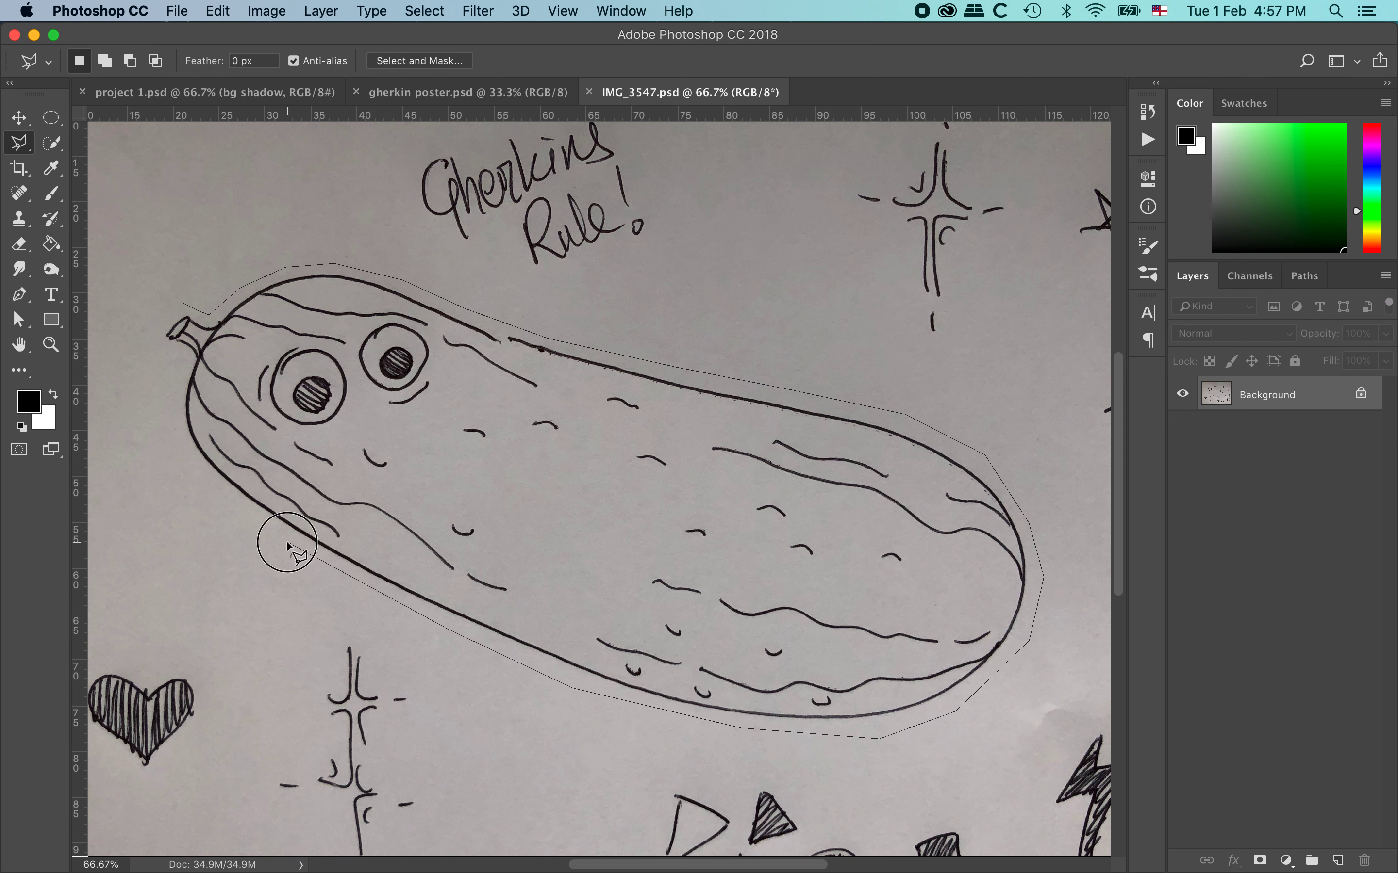
pyautogui.click(192, 469)
pyautogui.click(173, 416)
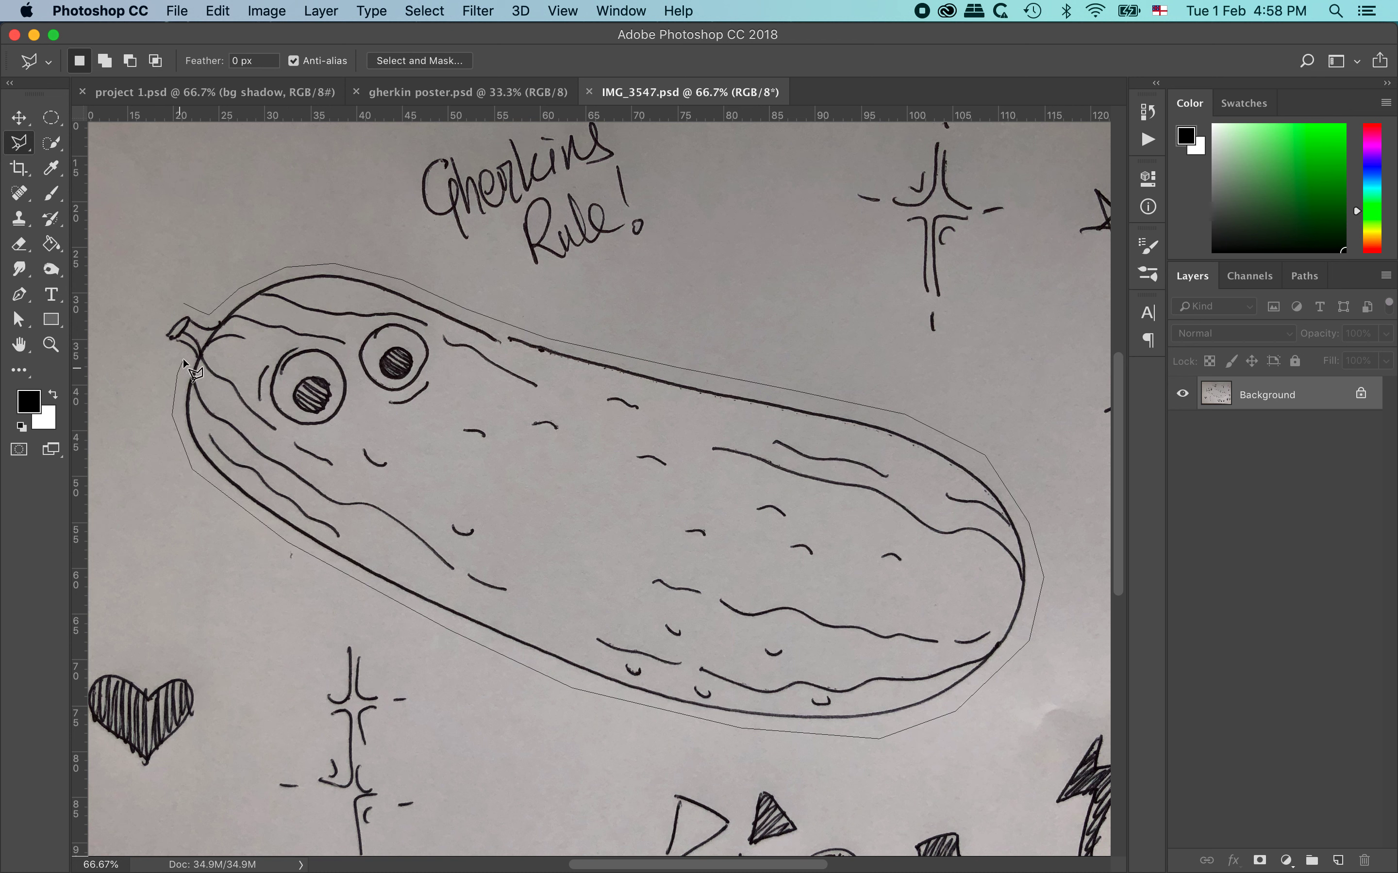
pyautogui.click(184, 354)
pyautogui.click(159, 341)
pyautogui.click(159, 324)
pyautogui.click(185, 300)
# - Paste the gherkin sketch into gherkin poster.psd as Layer 1 and save with maximum compatibility
pyautogui.click(456, 93)
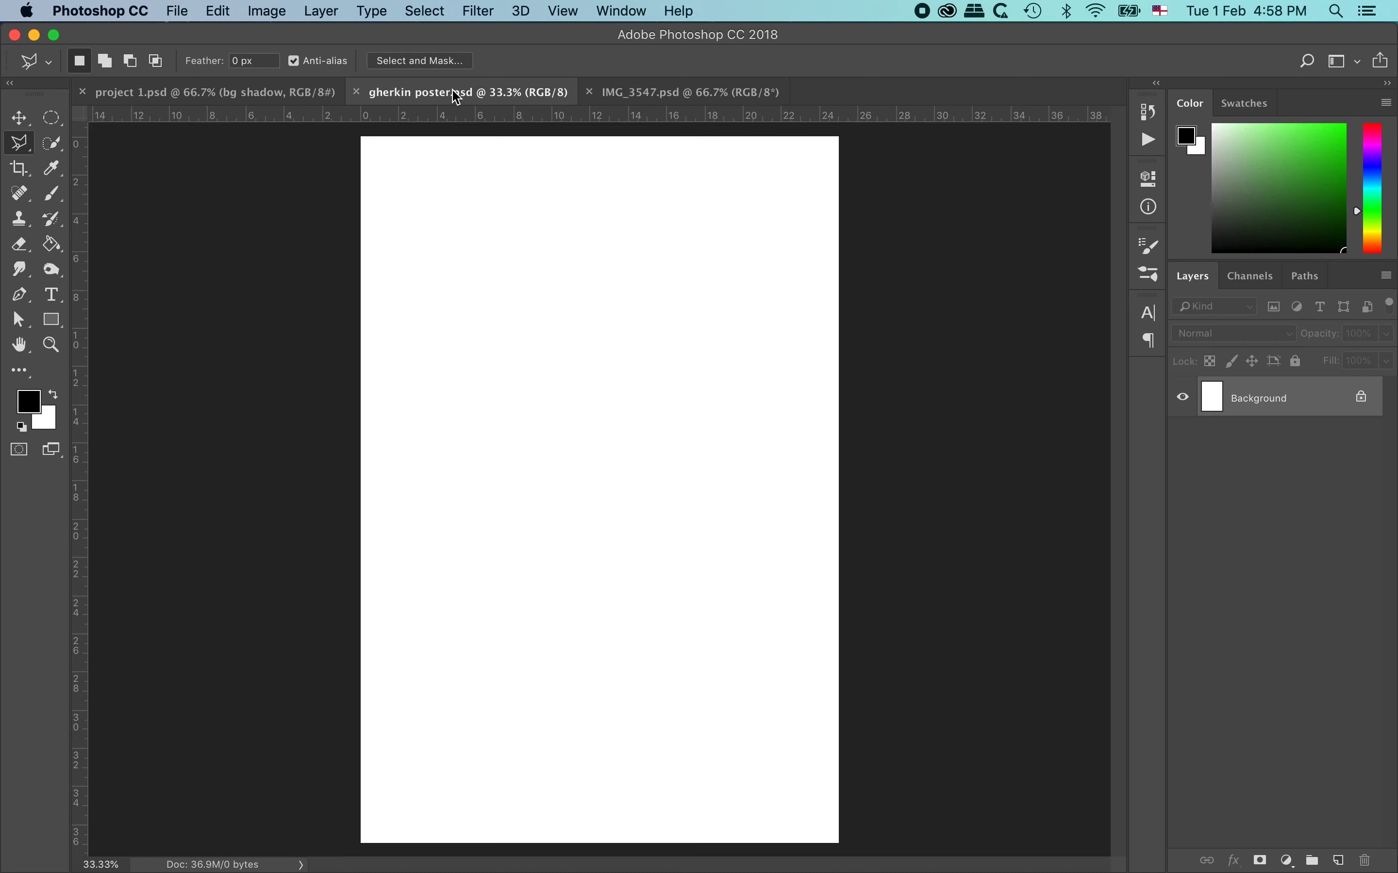
pyautogui.press('v')
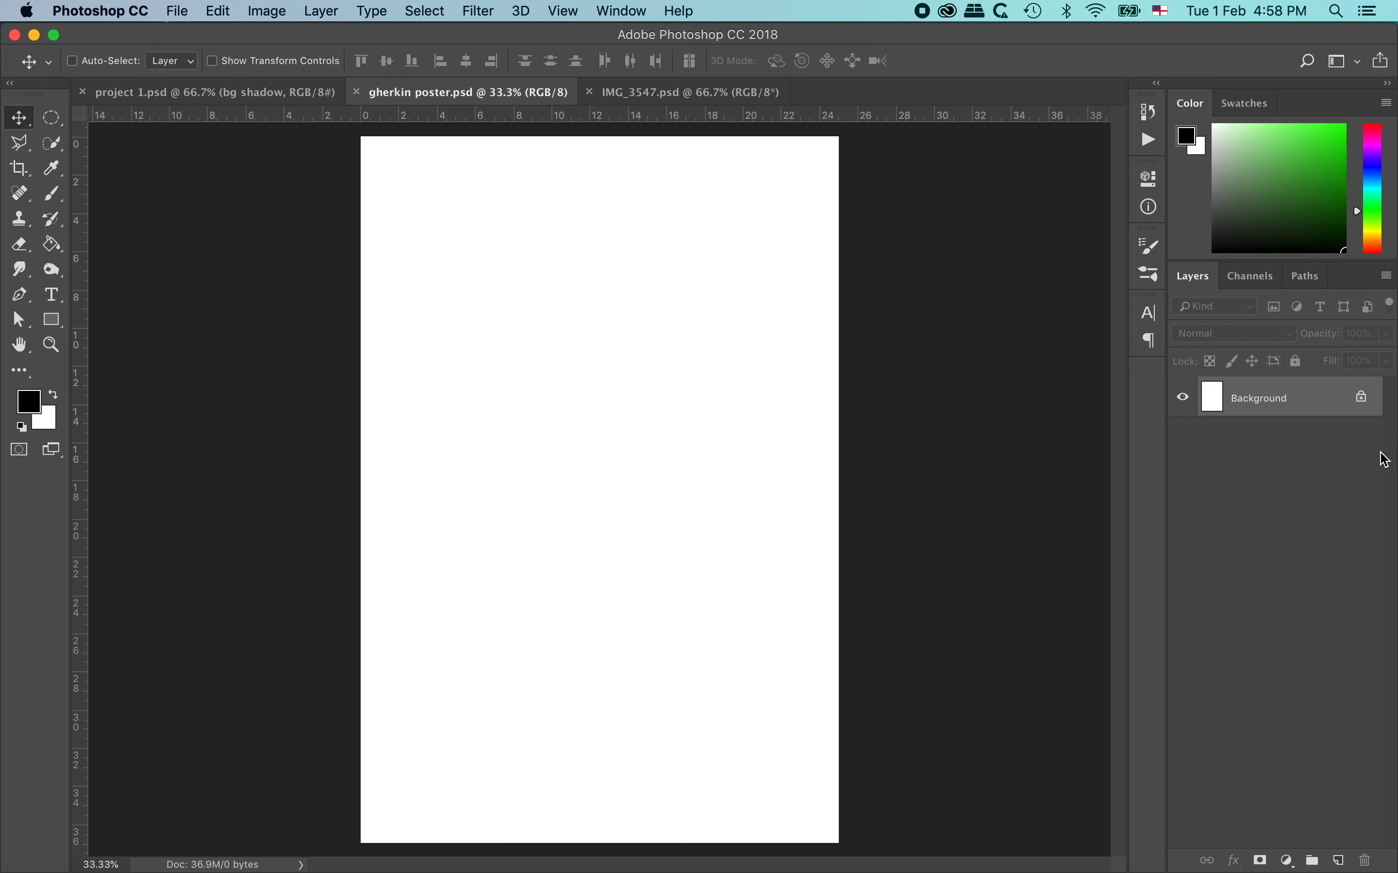
pyautogui.press('super+v')
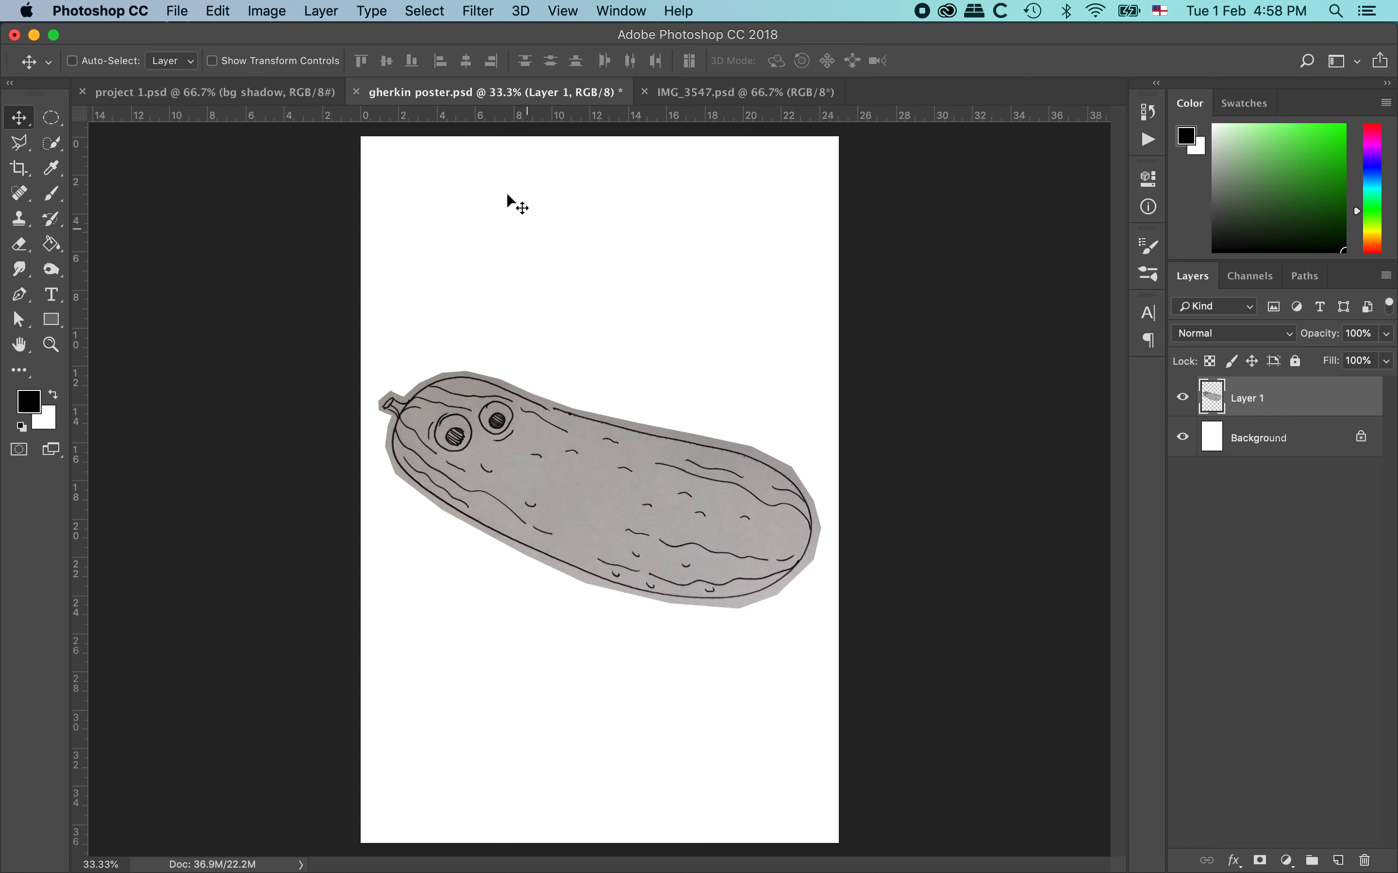
pyautogui.press('super+s')
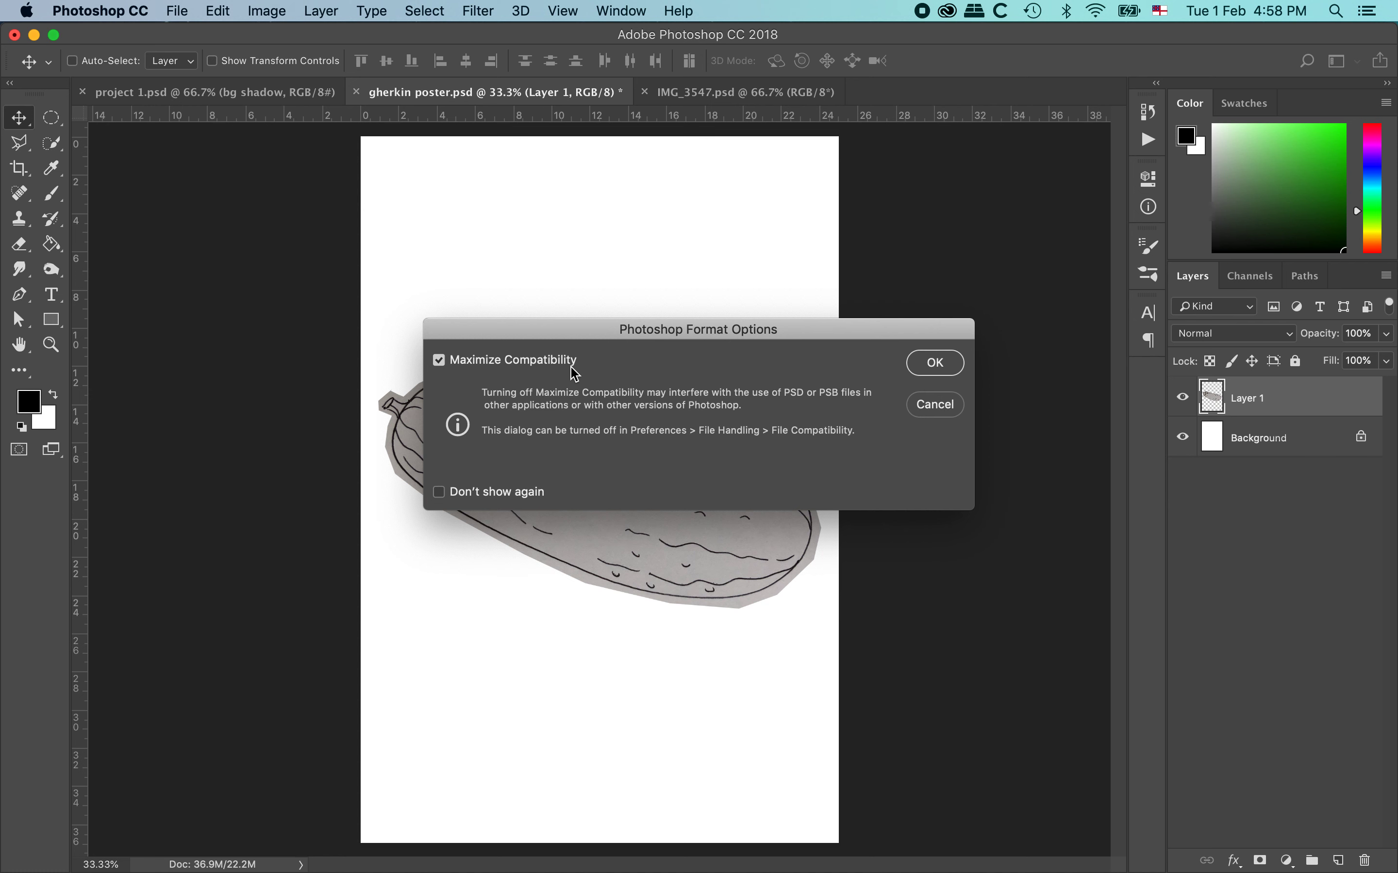
pyautogui.click(936, 363)
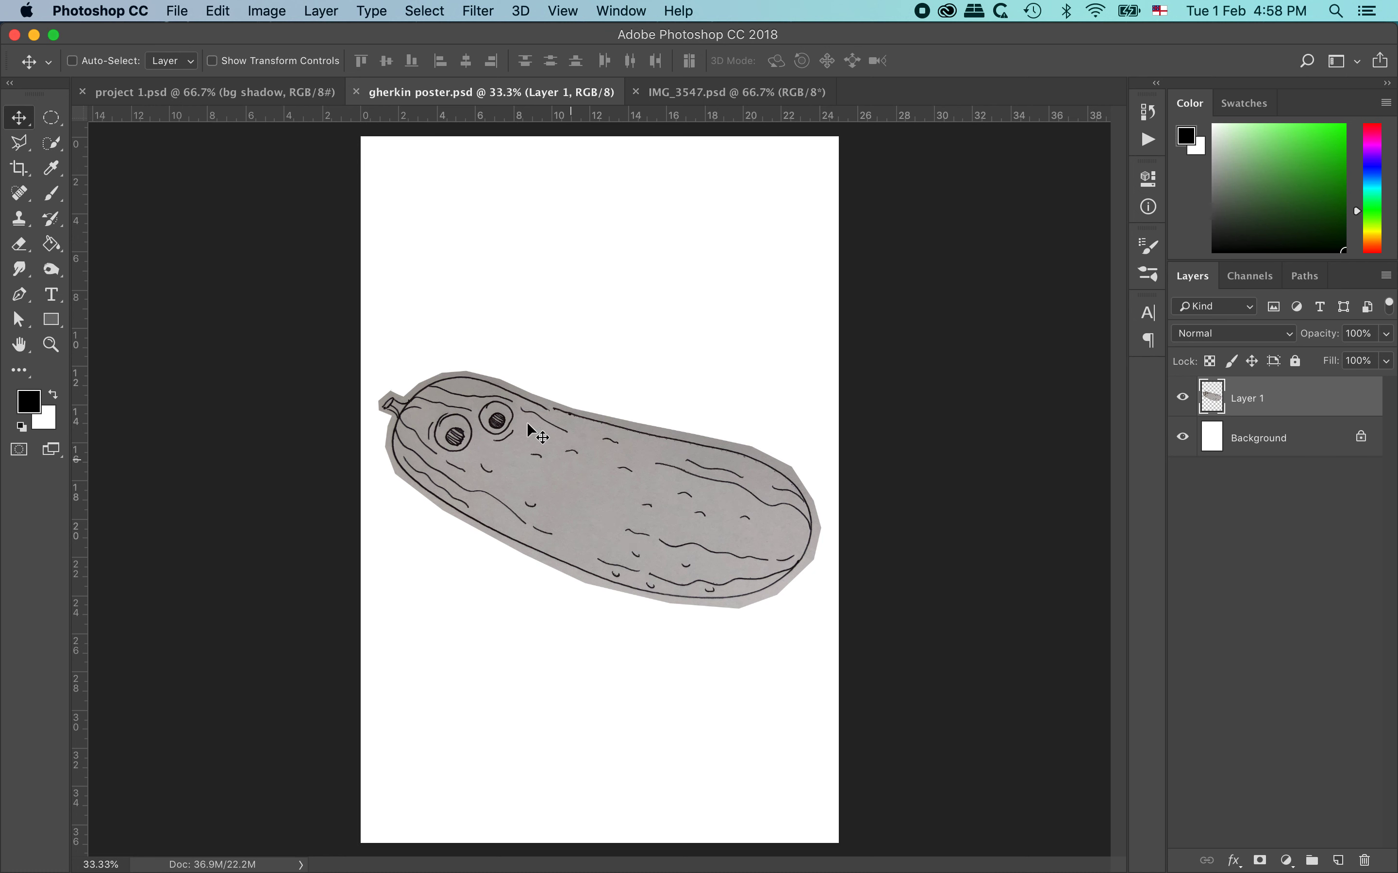
pyautogui.click(226, 100)
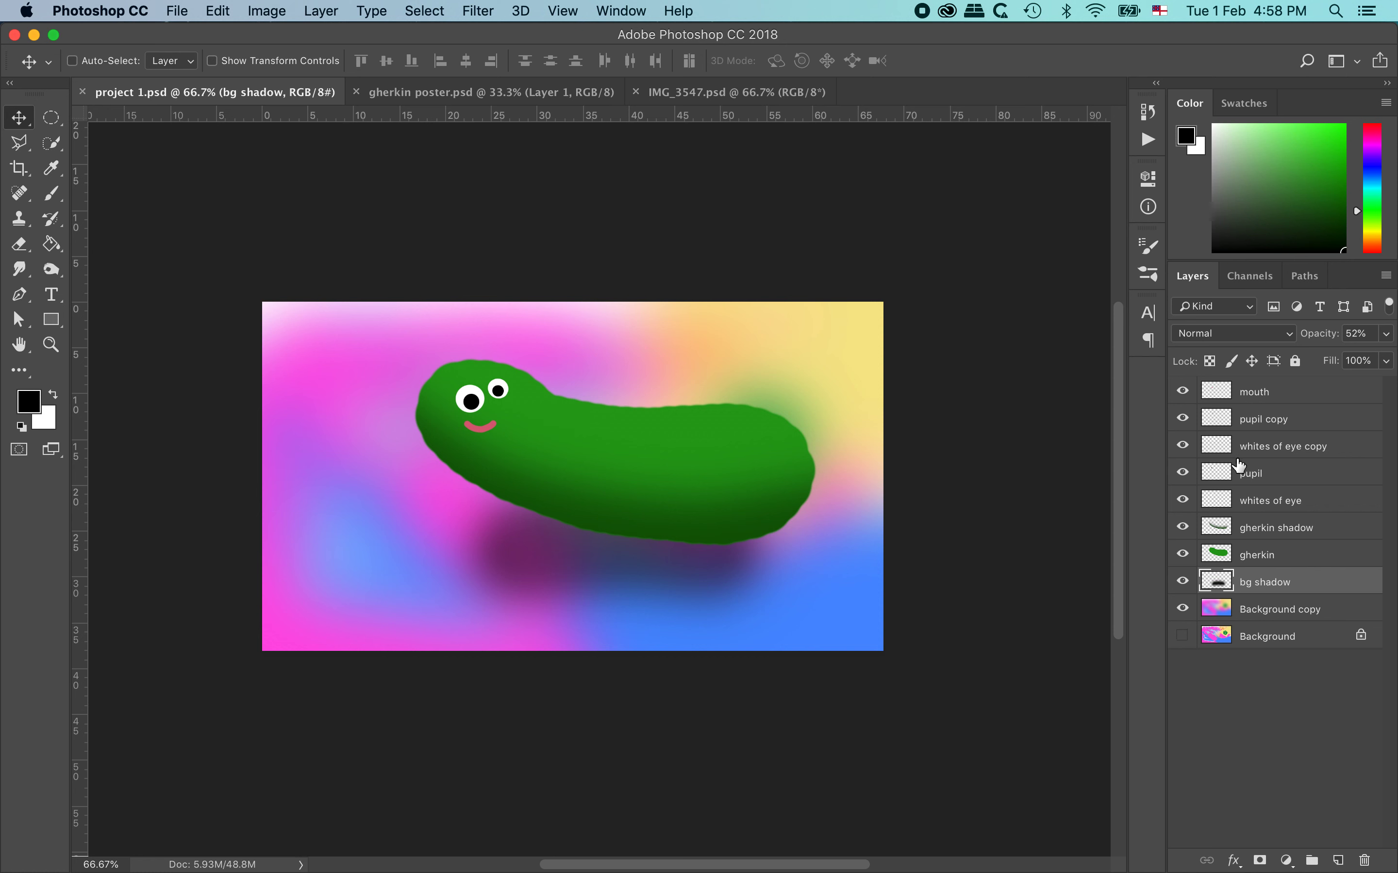
pyautogui.click(1301, 565)
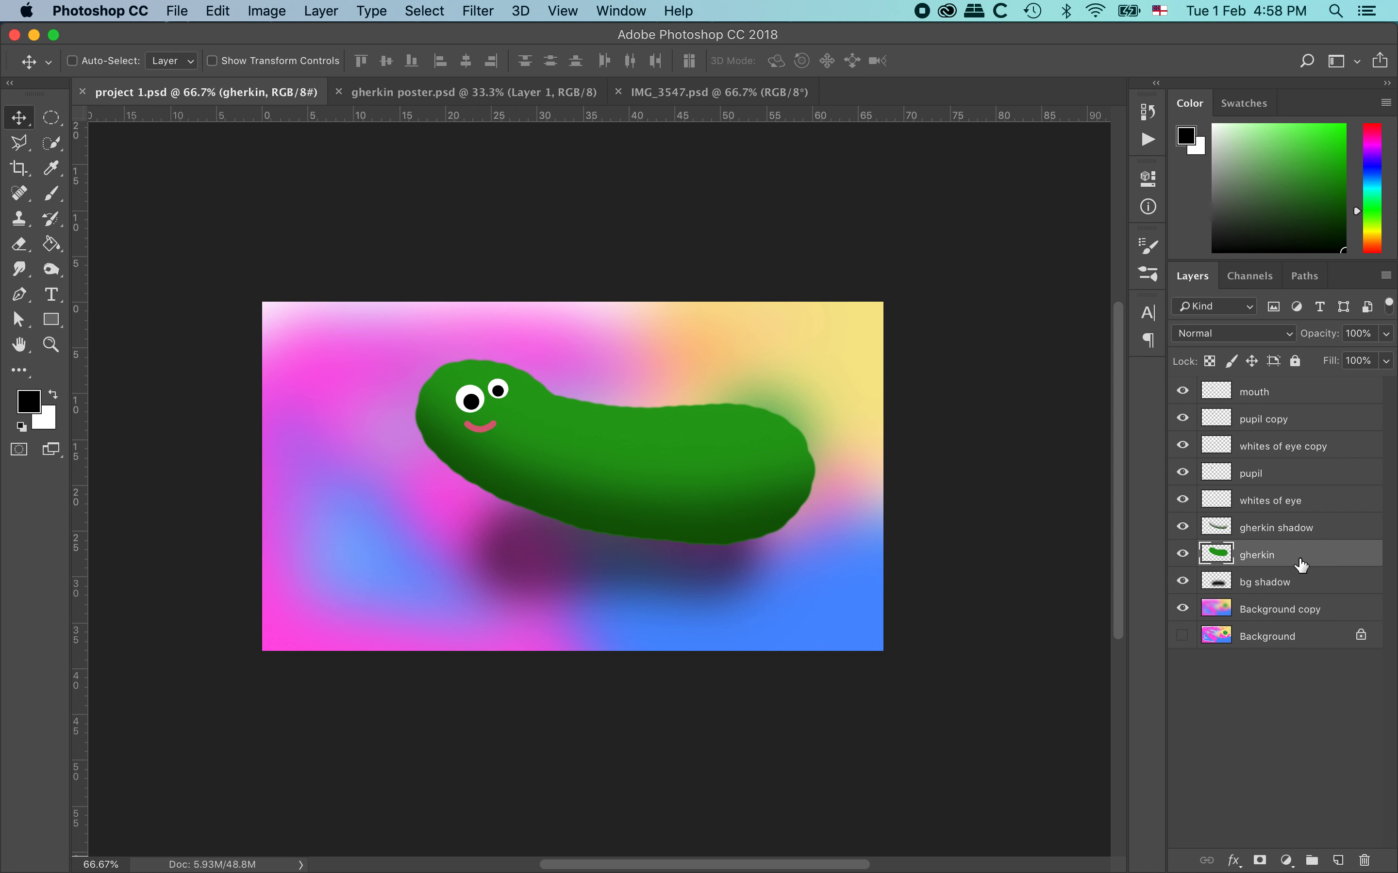
pyautogui.click(1183, 554)
pyautogui.click(1182, 554)
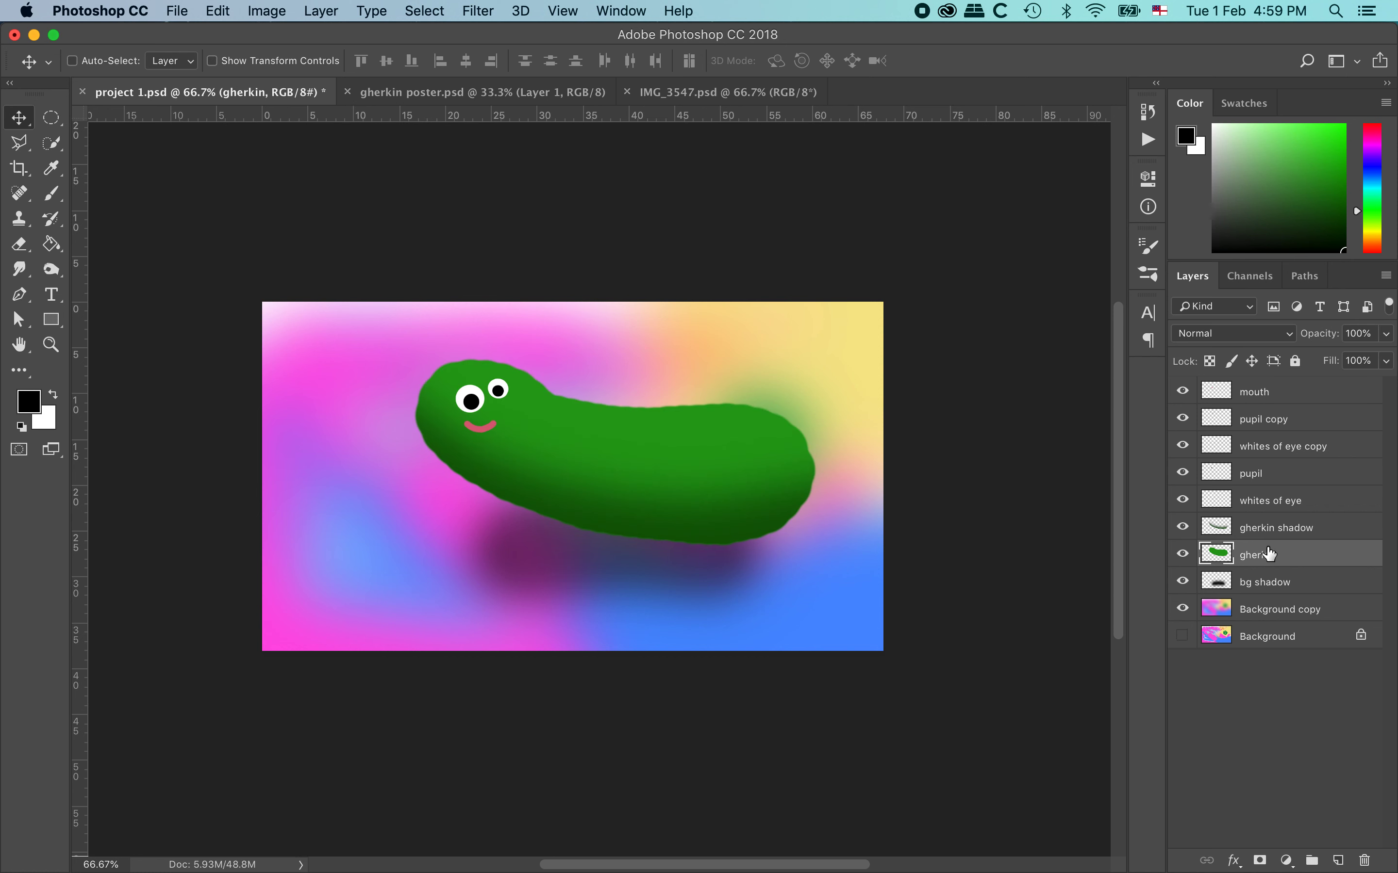
pyautogui.click(1344, 559)
pyautogui.moveTo(1344, 558)
pyautogui.mouseDown()
pyautogui.moveTo(1251, 546)
pyautogui.moveTo(896, 368)
pyautogui.moveTo(659, 169)
pyautogui.moveTo(523, 87)
pyautogui.moveTo(638, 332)
pyautogui.mouseUp()
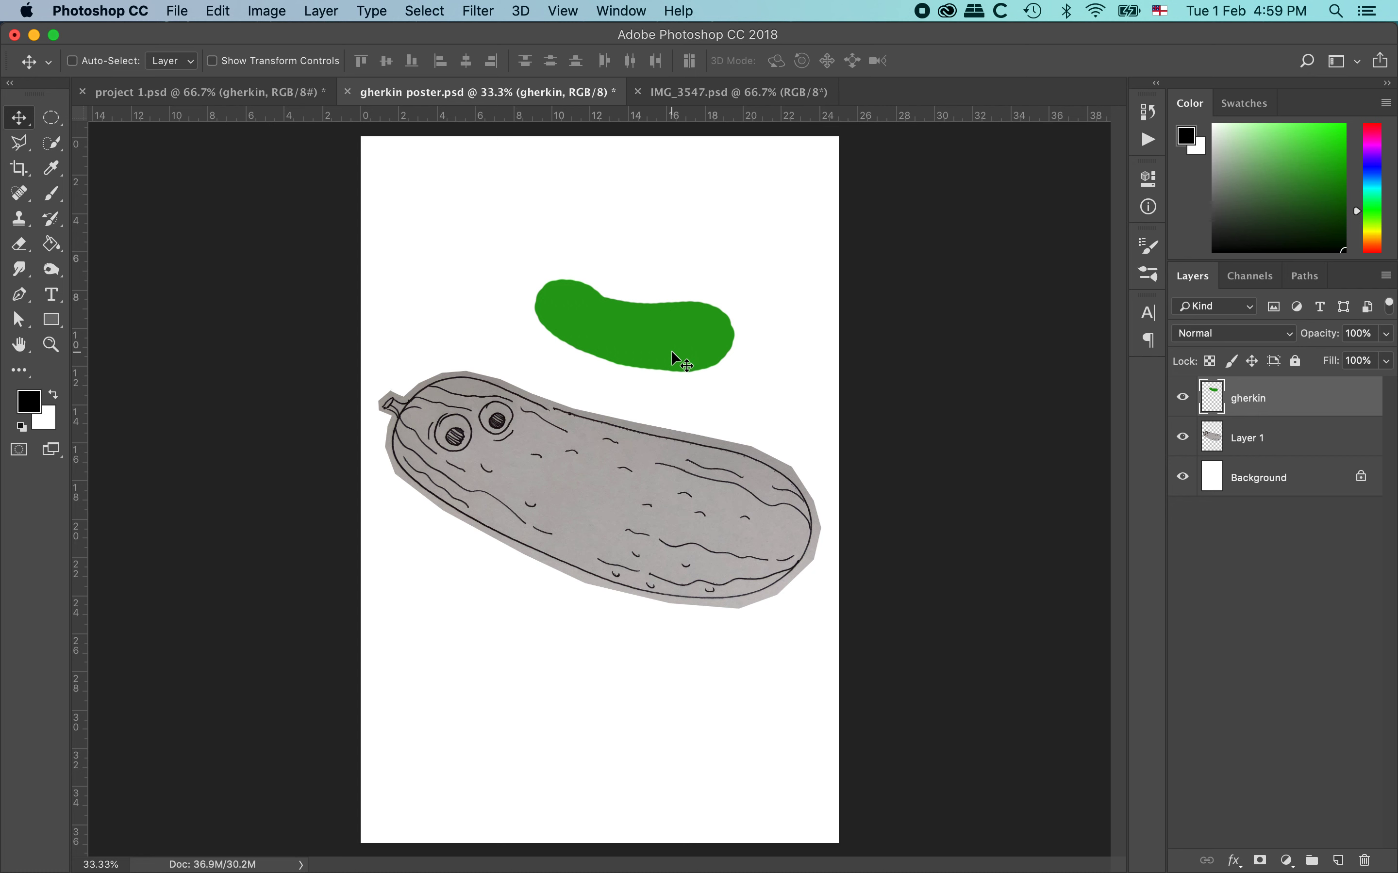
pyautogui.press('super+z')
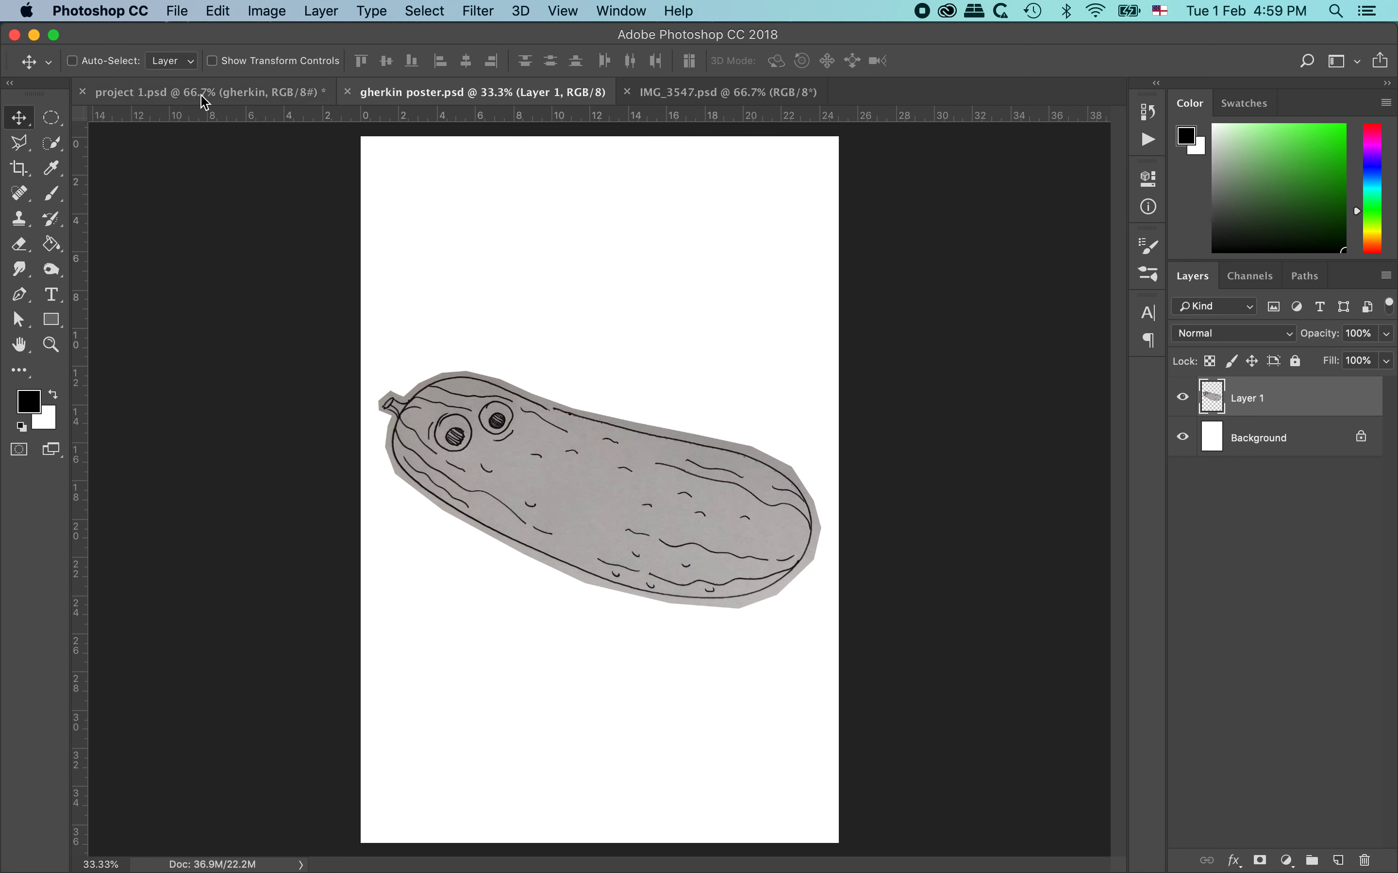
# - Select project 1's bg shadow through mouth layers and drag them onto the poster canvas
pyautogui.click(205, 97)
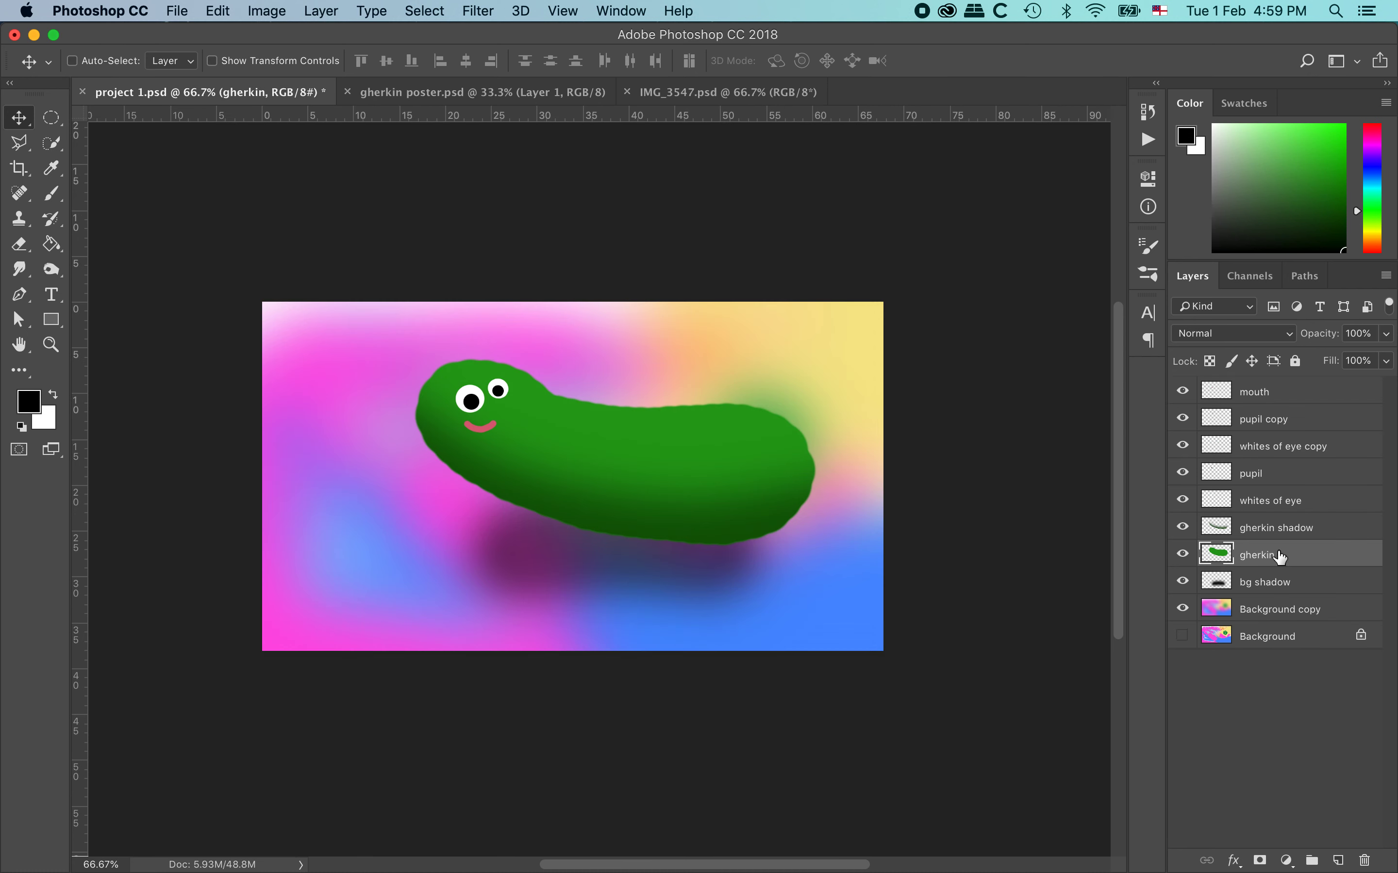
pyautogui.click(1317, 594)
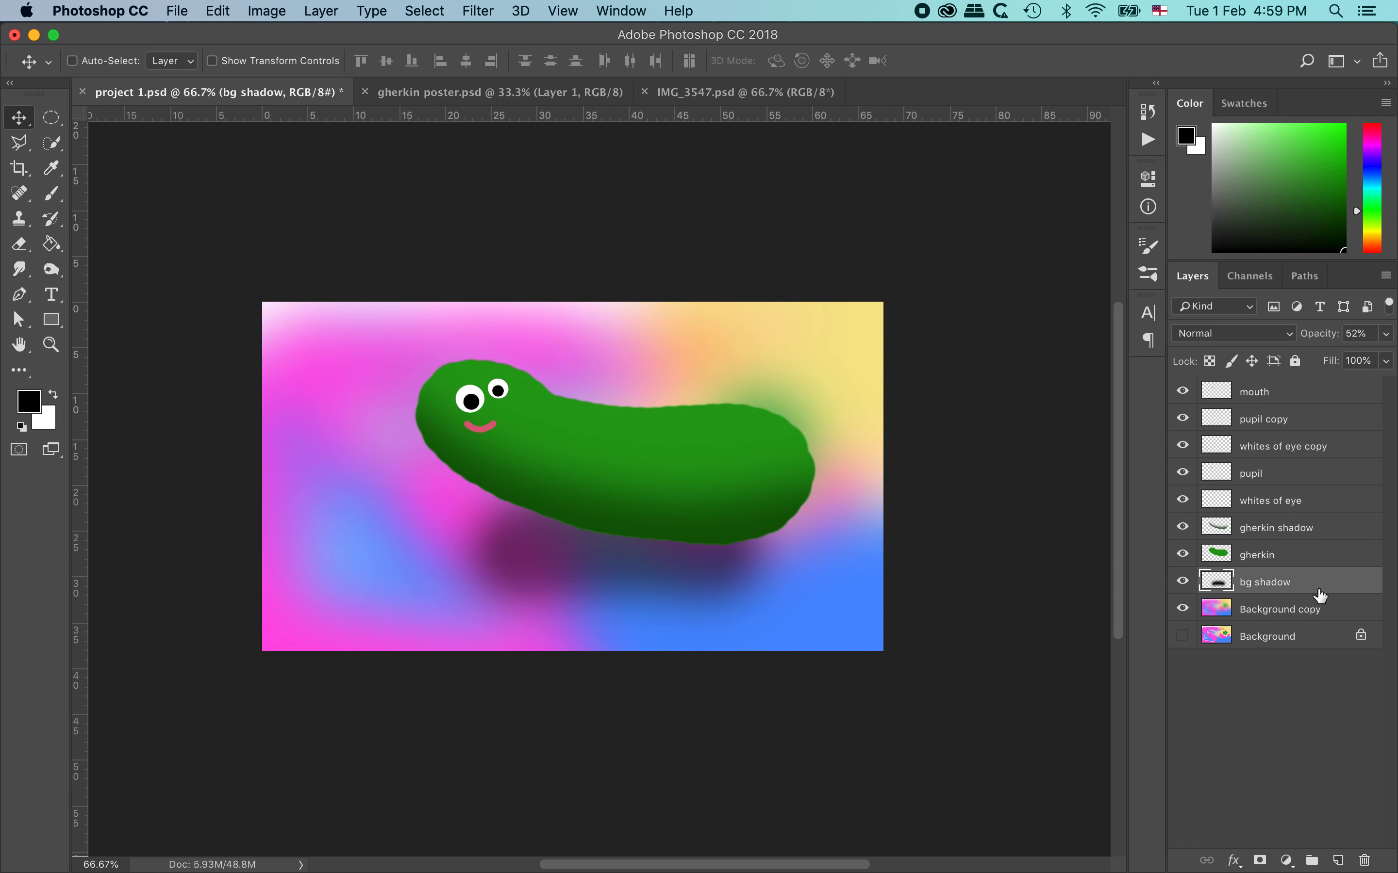
pyautogui.keyDown('shift'); pyautogui.click(1327, 398); pyautogui.keyUp('shift')
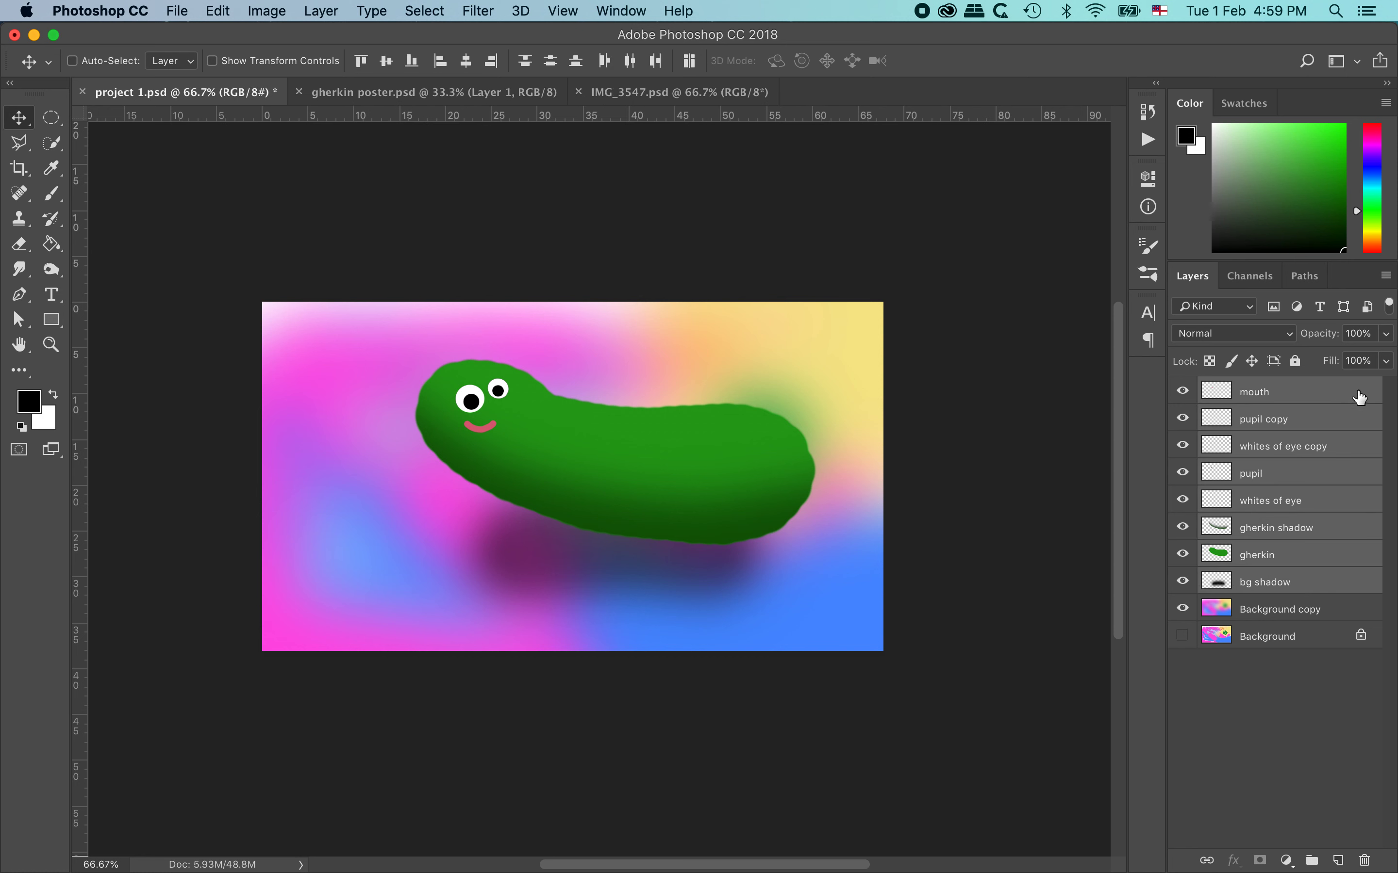
pyautogui.moveTo(1360, 397); pyautogui.dragTo(684, 376)
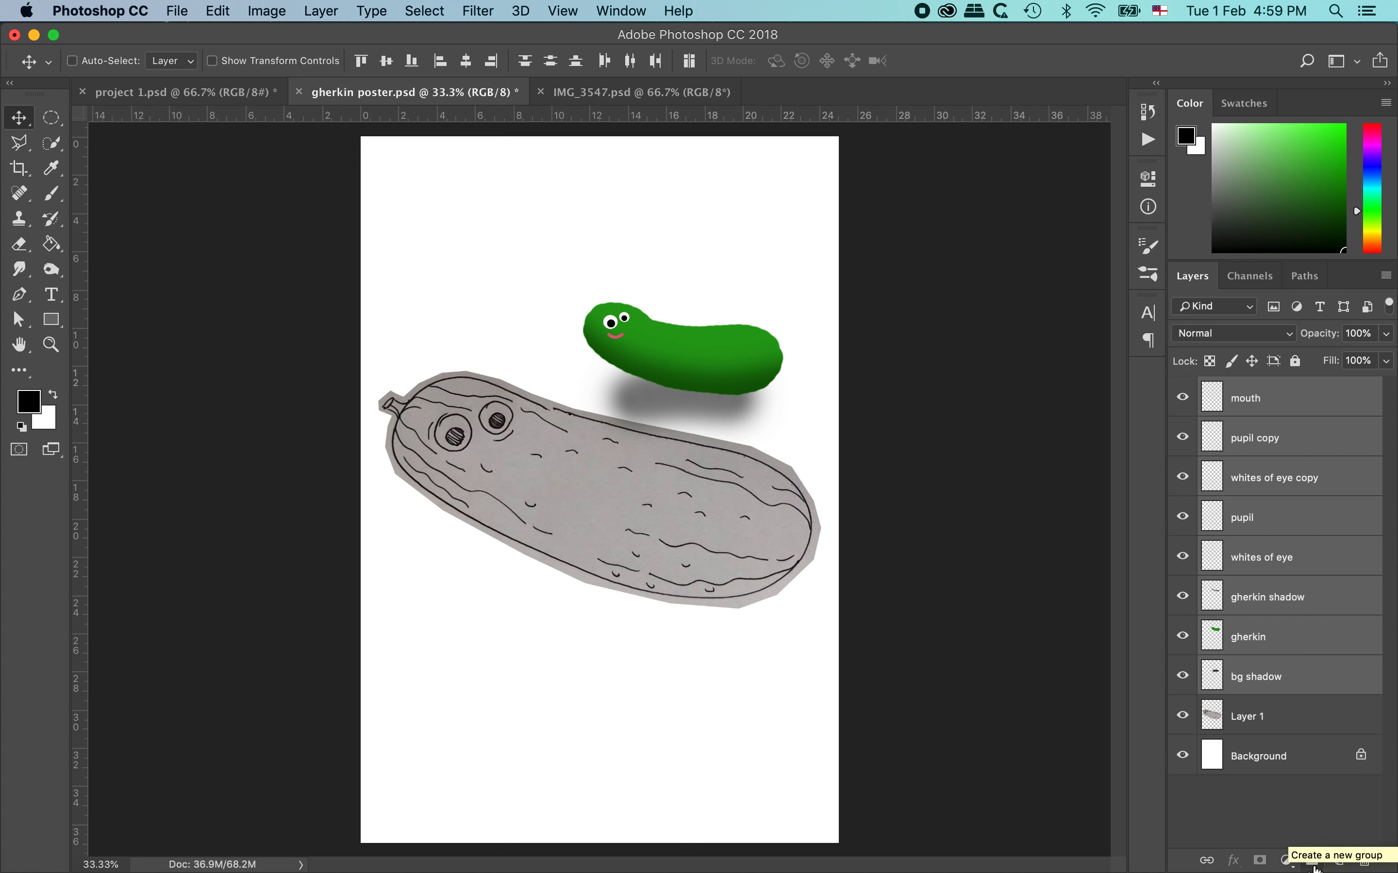
# - Group the copied gherkin layers and name the group 'gherkin group'
pyautogui.click(1315, 863)
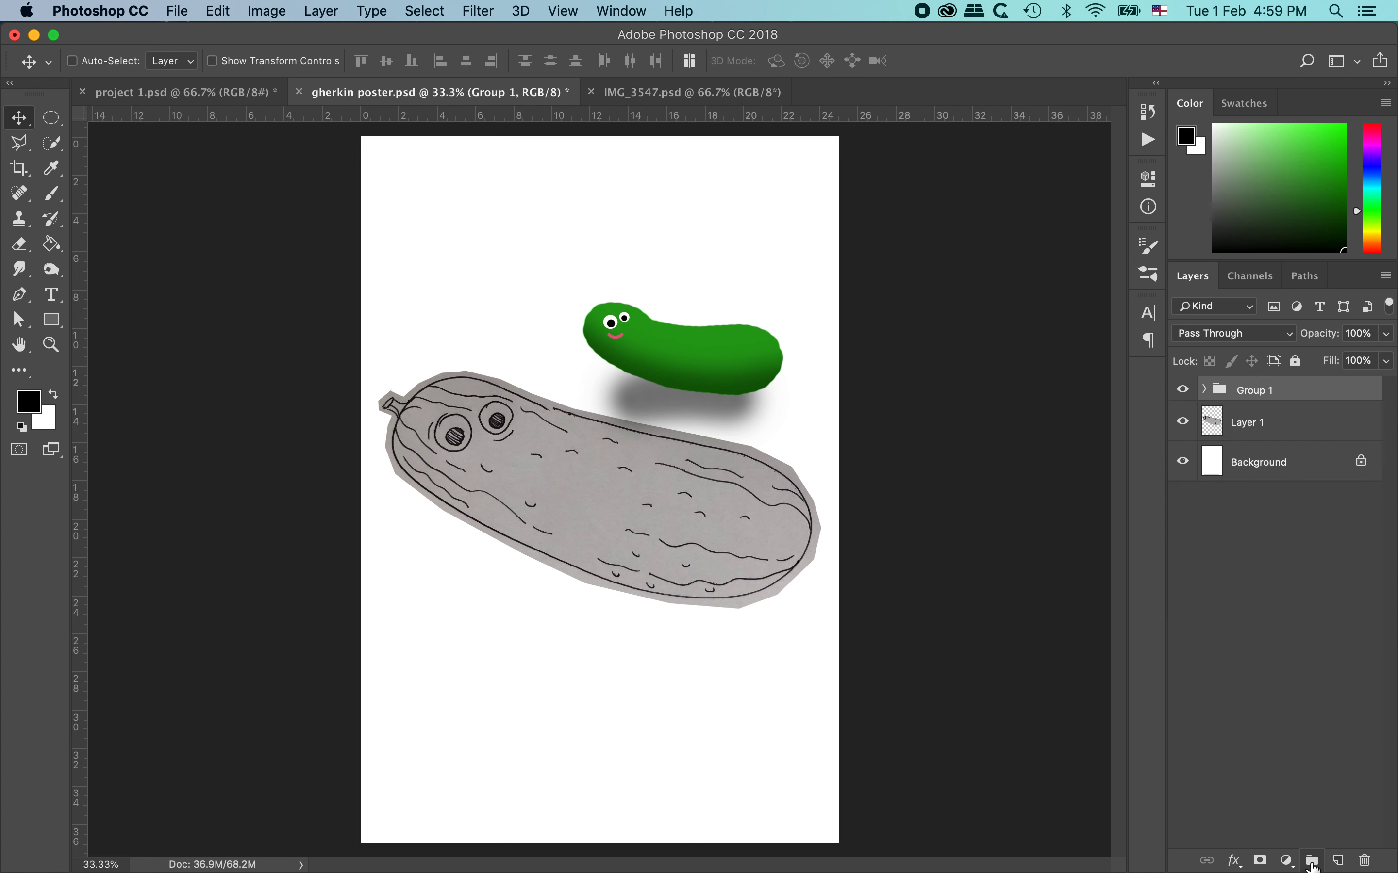
pyautogui.click(1206, 390)
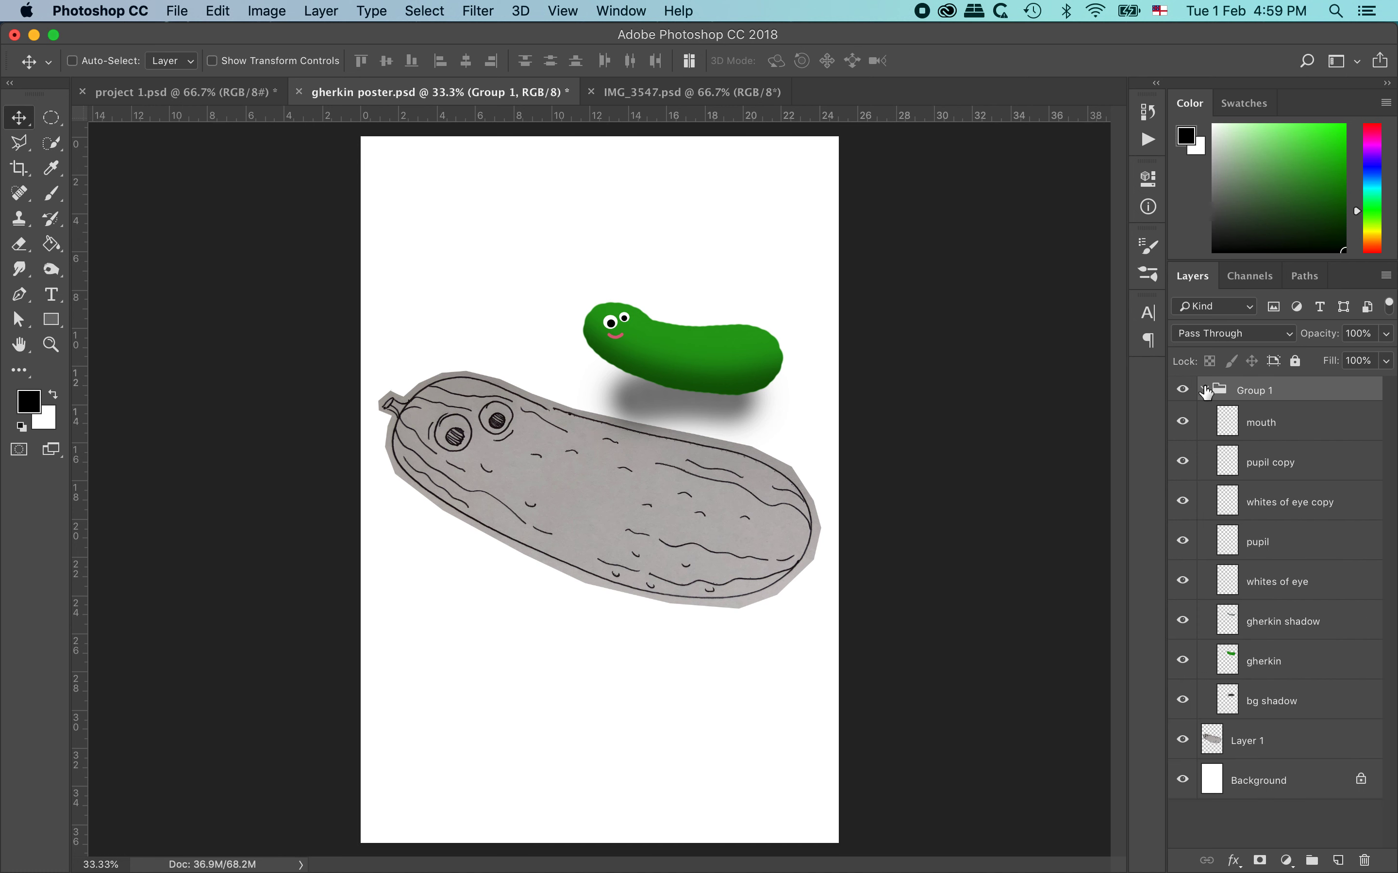
pyautogui.click(1206, 391)
pyautogui.click(1206, 390)
pyautogui.click(1206, 390)
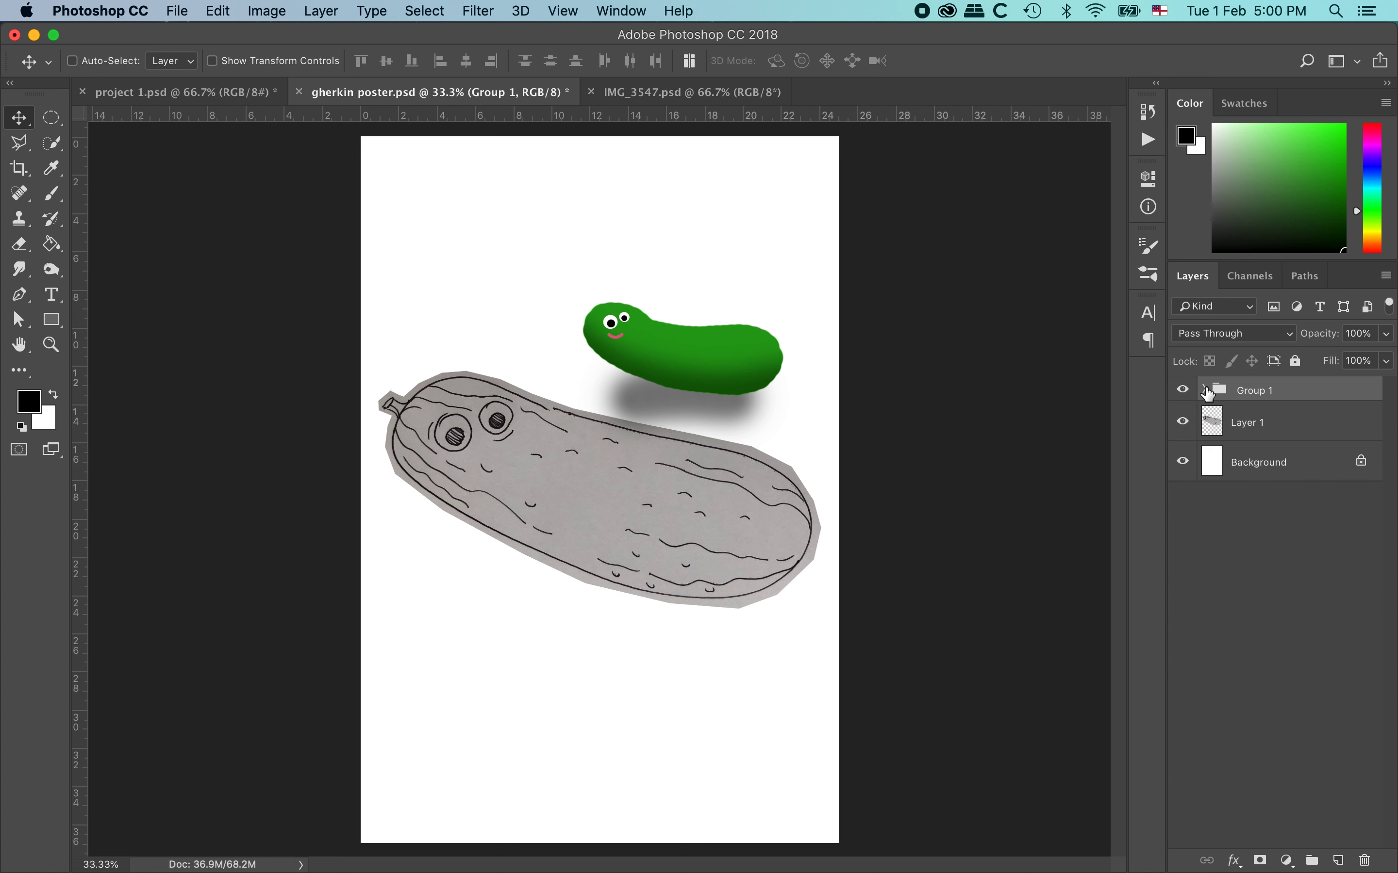
pyautogui.click(1206, 391)
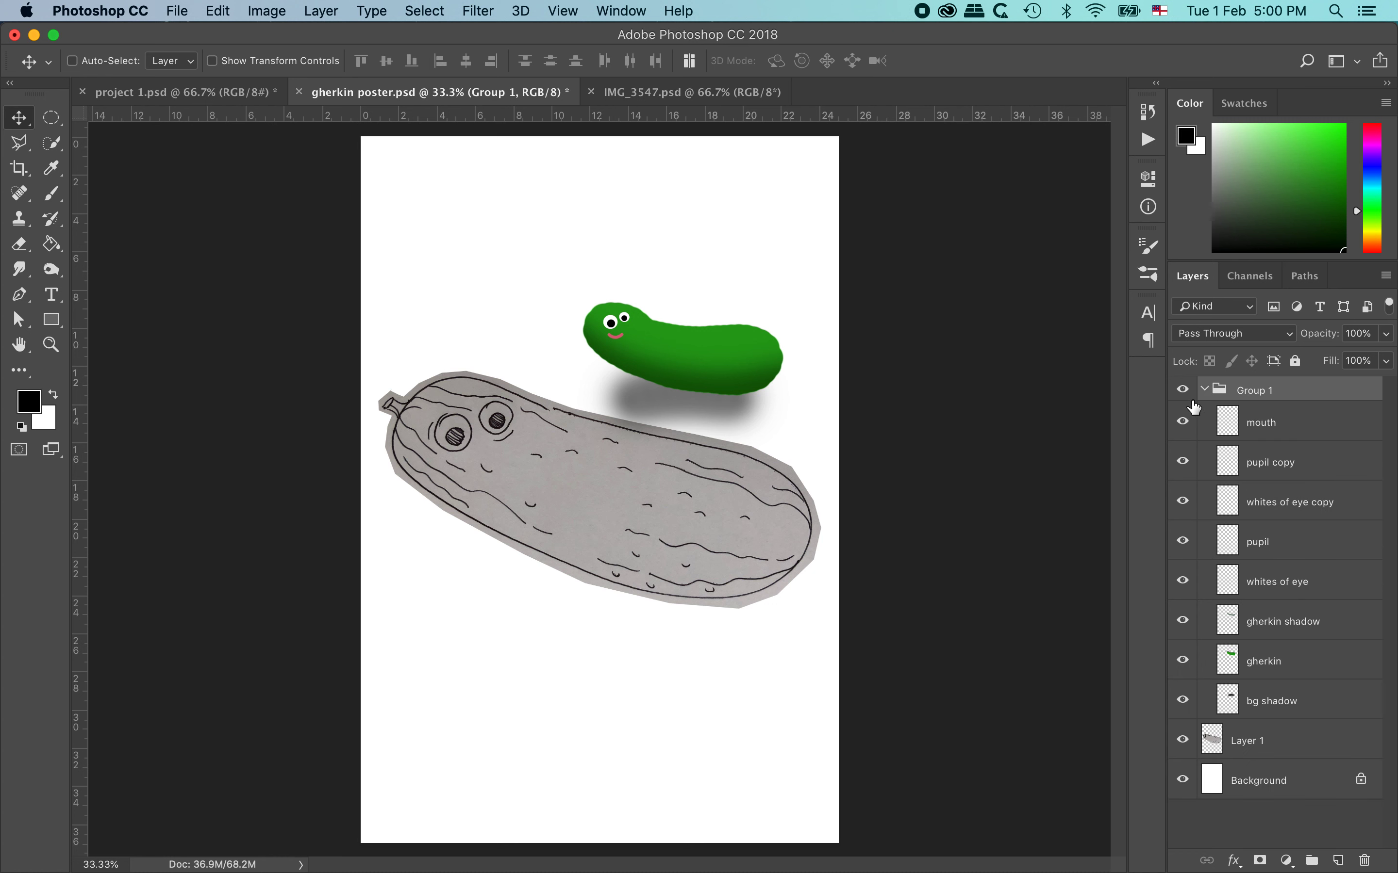
pyautogui.click(1206, 391)
pyautogui.doubleClick(1259, 391)
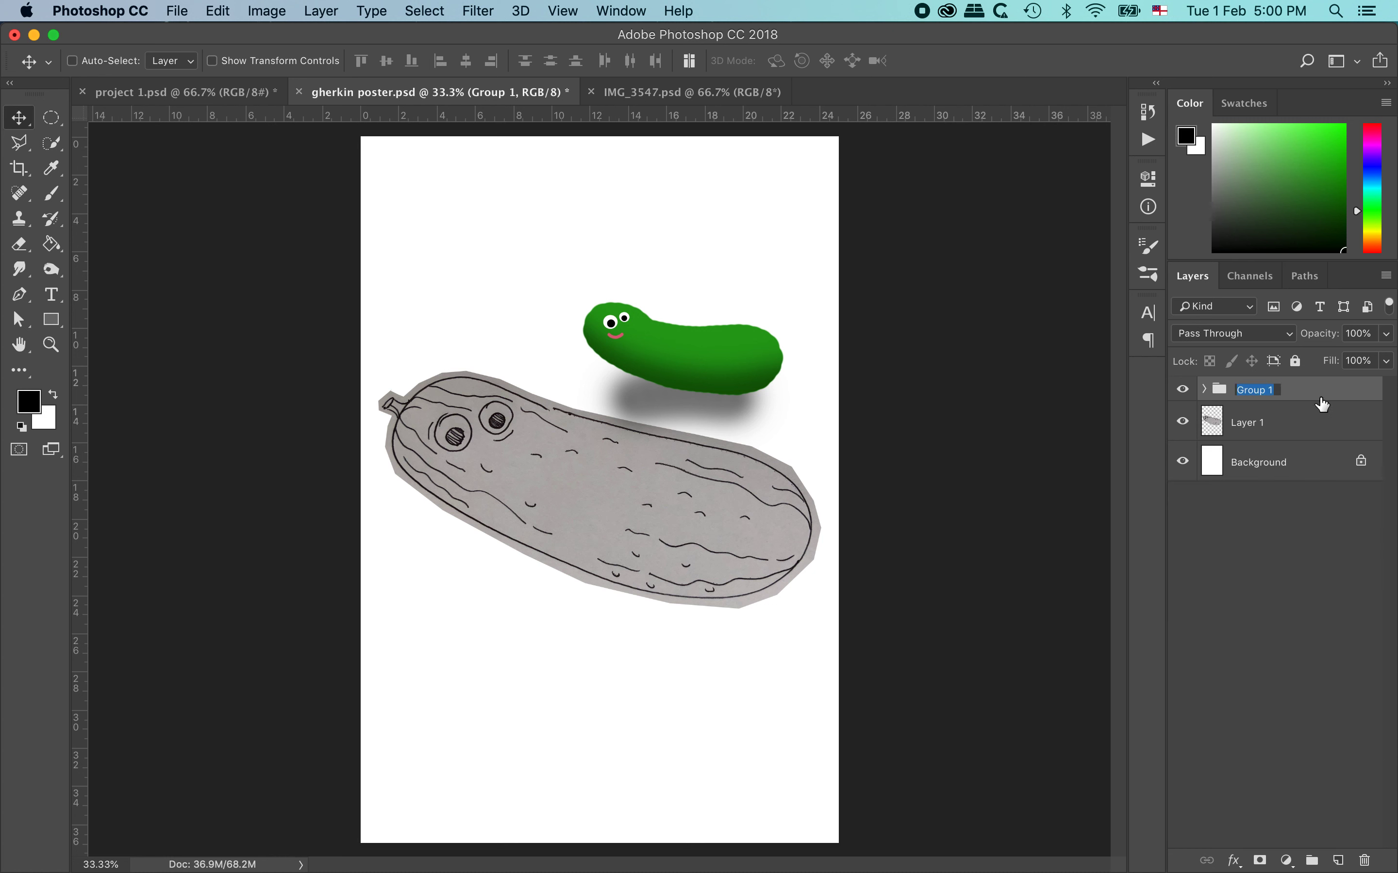
pyautogui.write('gherkin grou')
pyautogui.press('Return')
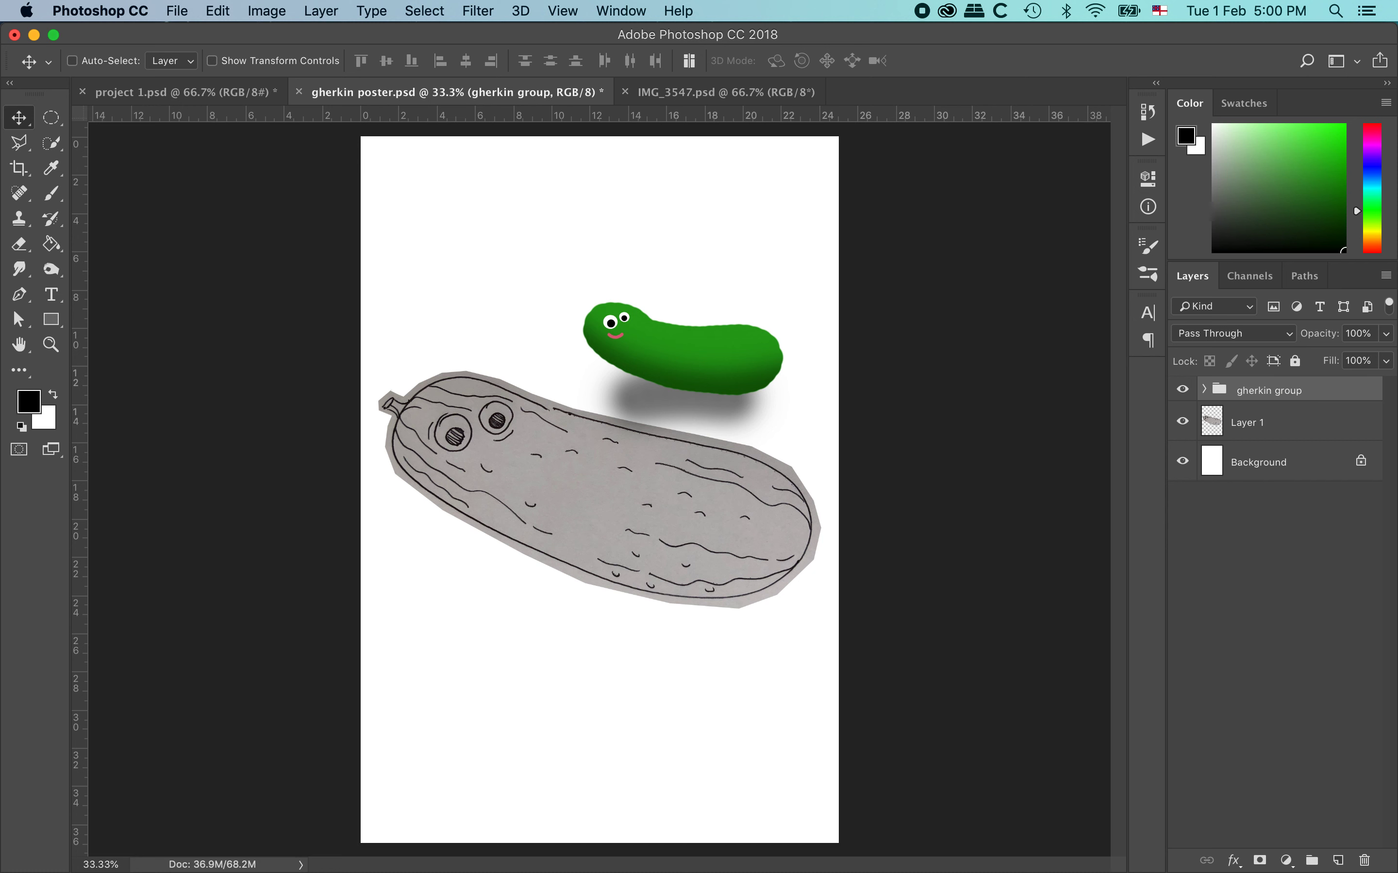
# - Rename Layer 1 to 'sketch' and reselect the gherkin group
pyautogui.doubleClick(1253, 425)
pyautogui.write('sketch')
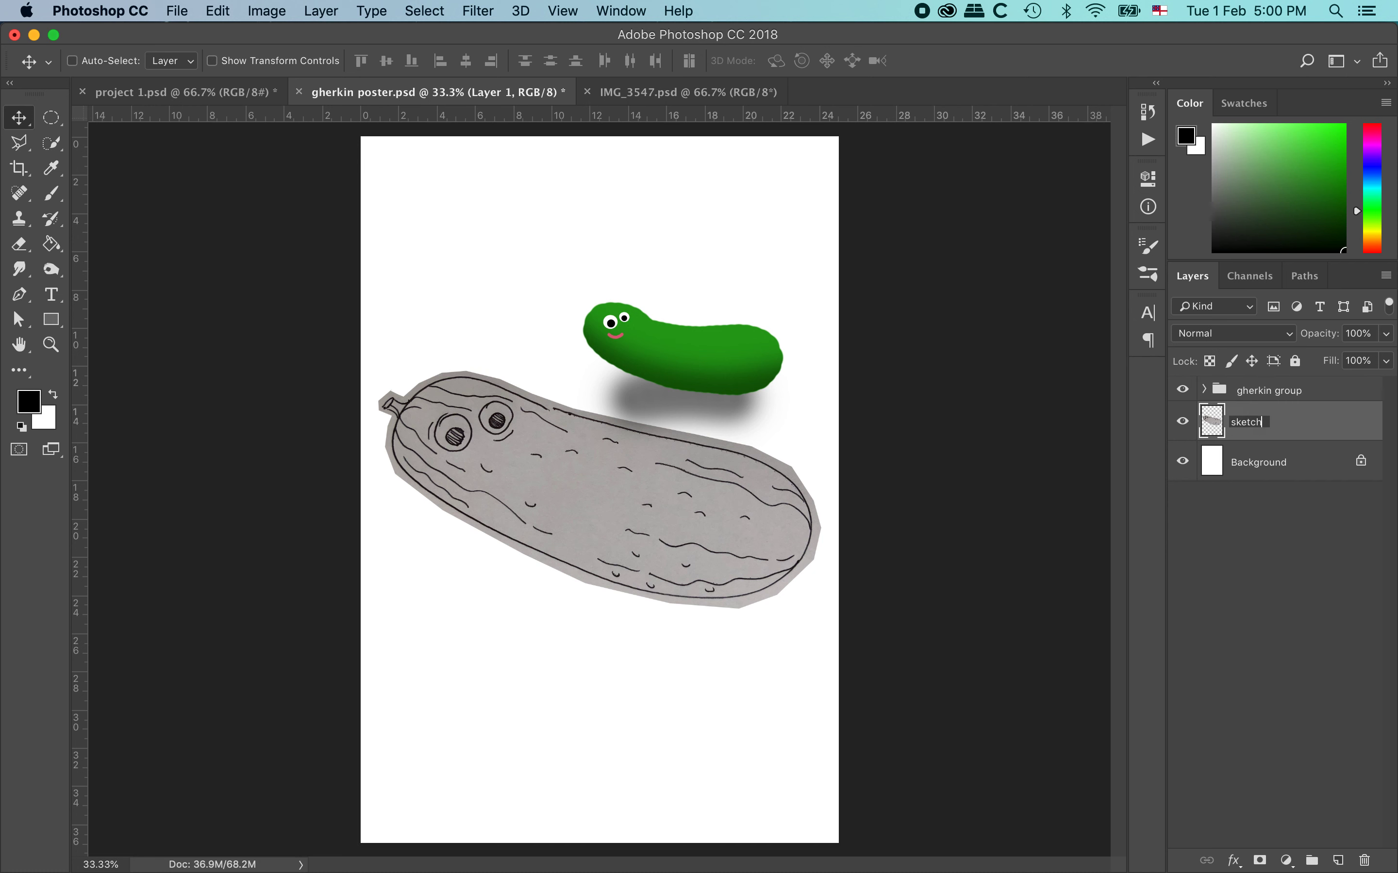
pyautogui.press('Return')
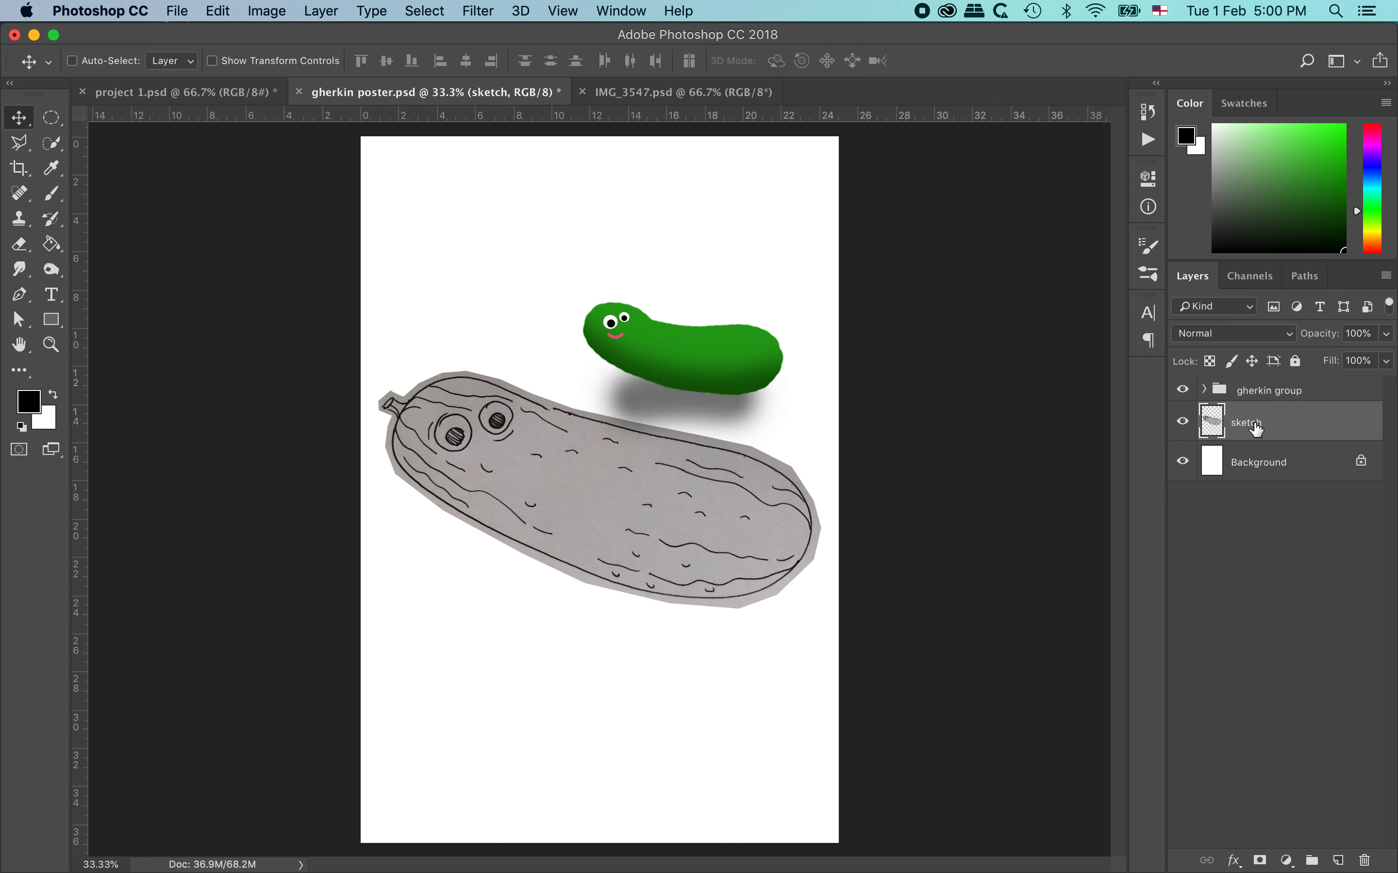
pyautogui.click(1291, 393)
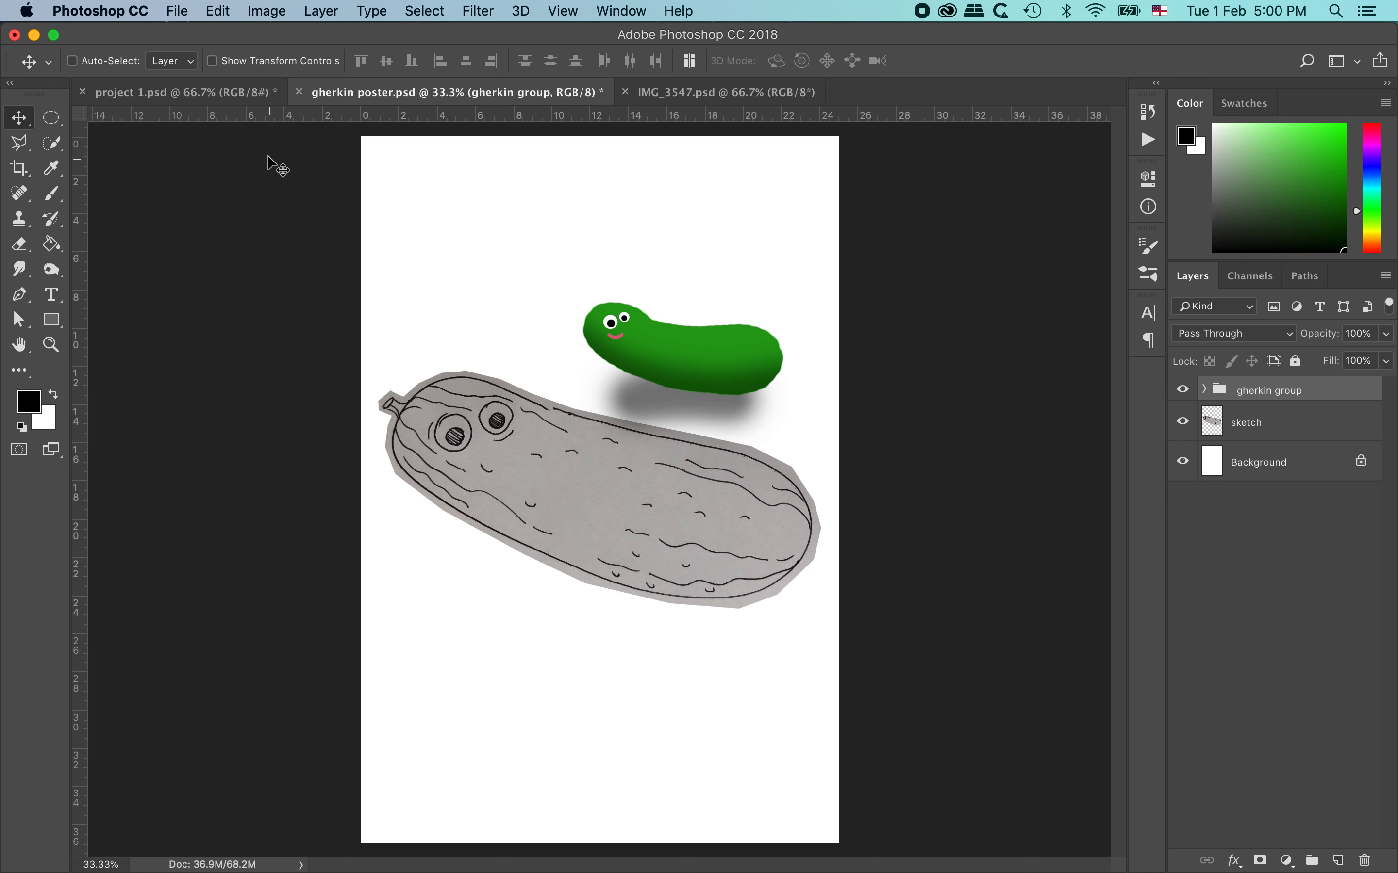
# - Free Transform the gherkin group, enlarging it to about 216% and tilting it about 5°
pyautogui.click(229, 9)
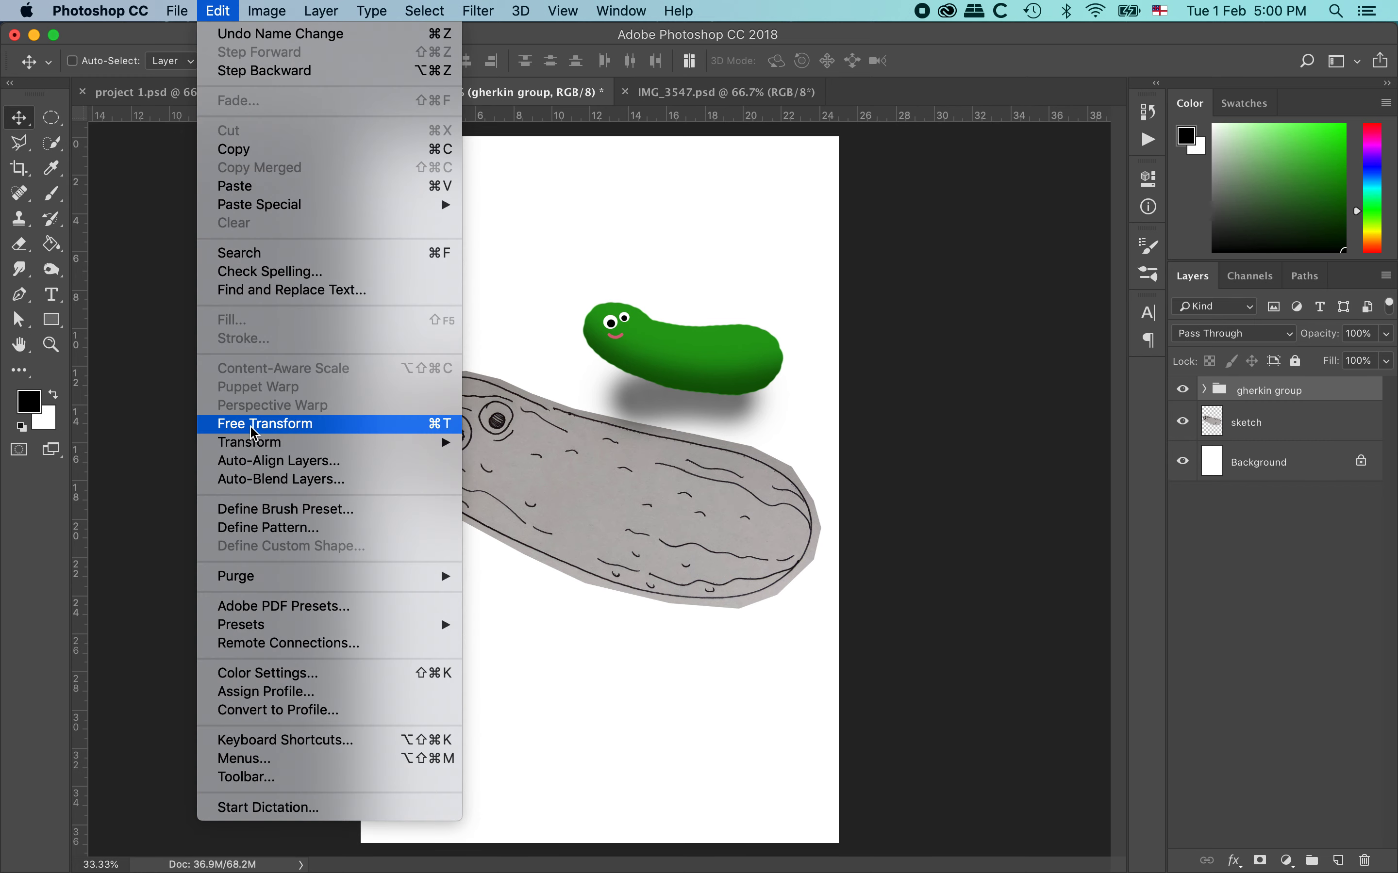
pyautogui.click(408, 427)
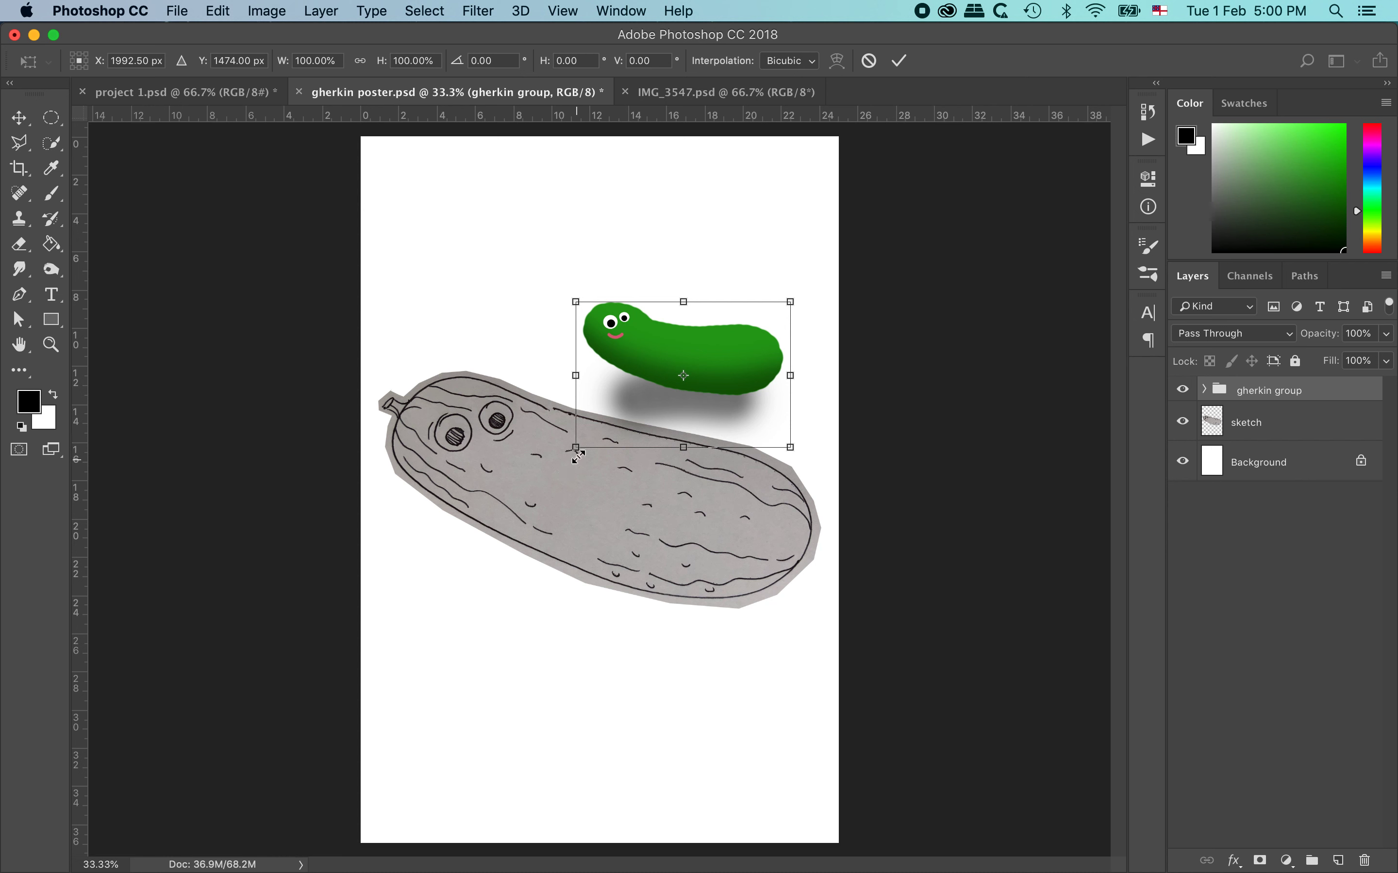
pyautogui.moveTo(576, 447); pyautogui.dragTo(417, 619)
pyautogui.moveTo(684, 400); pyautogui.dragTo(678, 456)
pyautogui.moveTo(782, 638); pyautogui.dragTo(843, 676)
pyautogui.moveTo(779, 470); pyautogui.dragTo(765, 473)
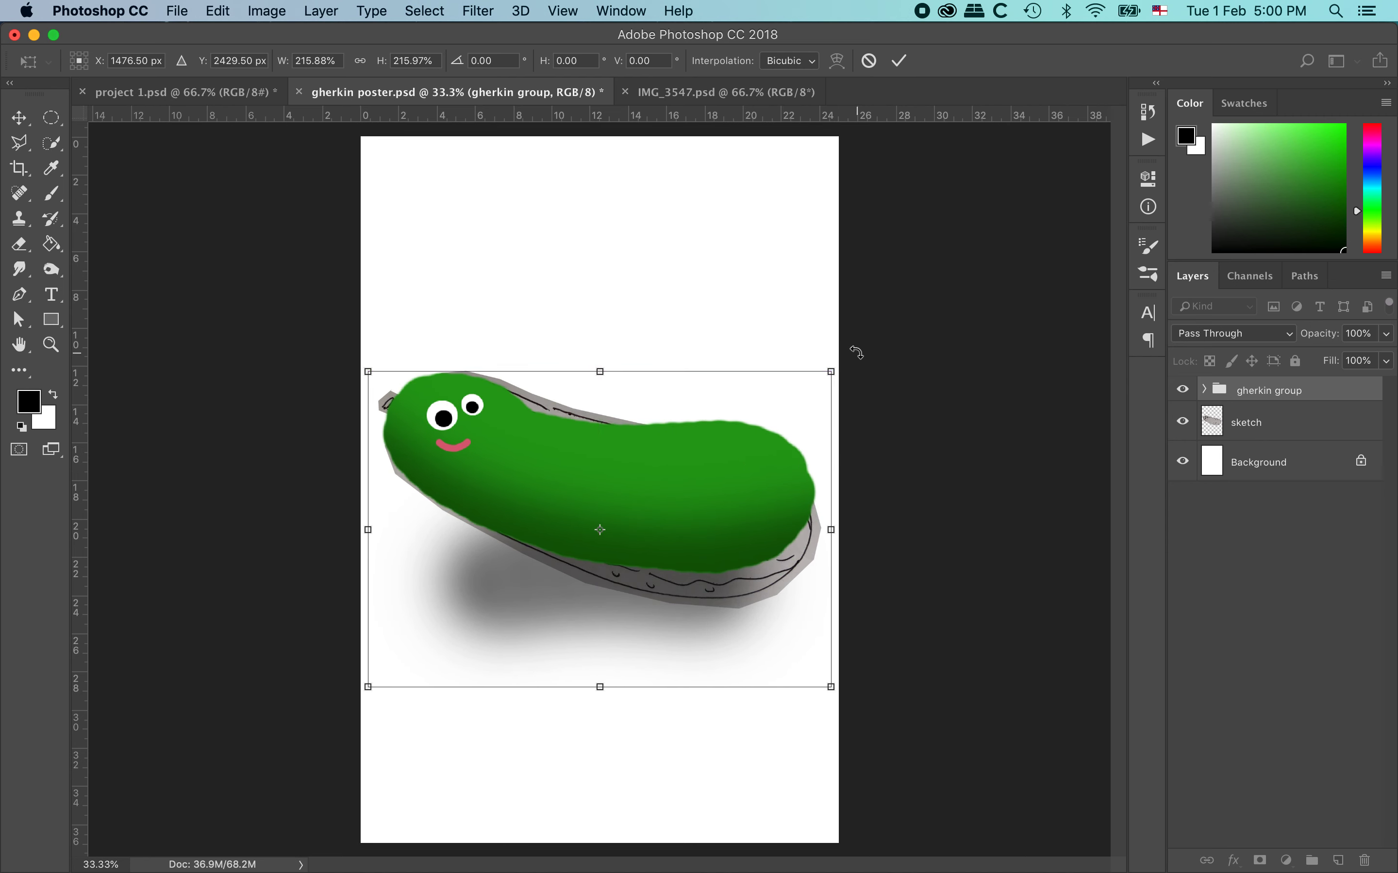
pyautogui.moveTo(858, 359); pyautogui.dragTo(862, 373)
# - Refine the transform to about 218% and 5.62°, align it over the sketch, and apply
pyautogui.moveTo(718, 506); pyautogui.dragTo(708, 520)
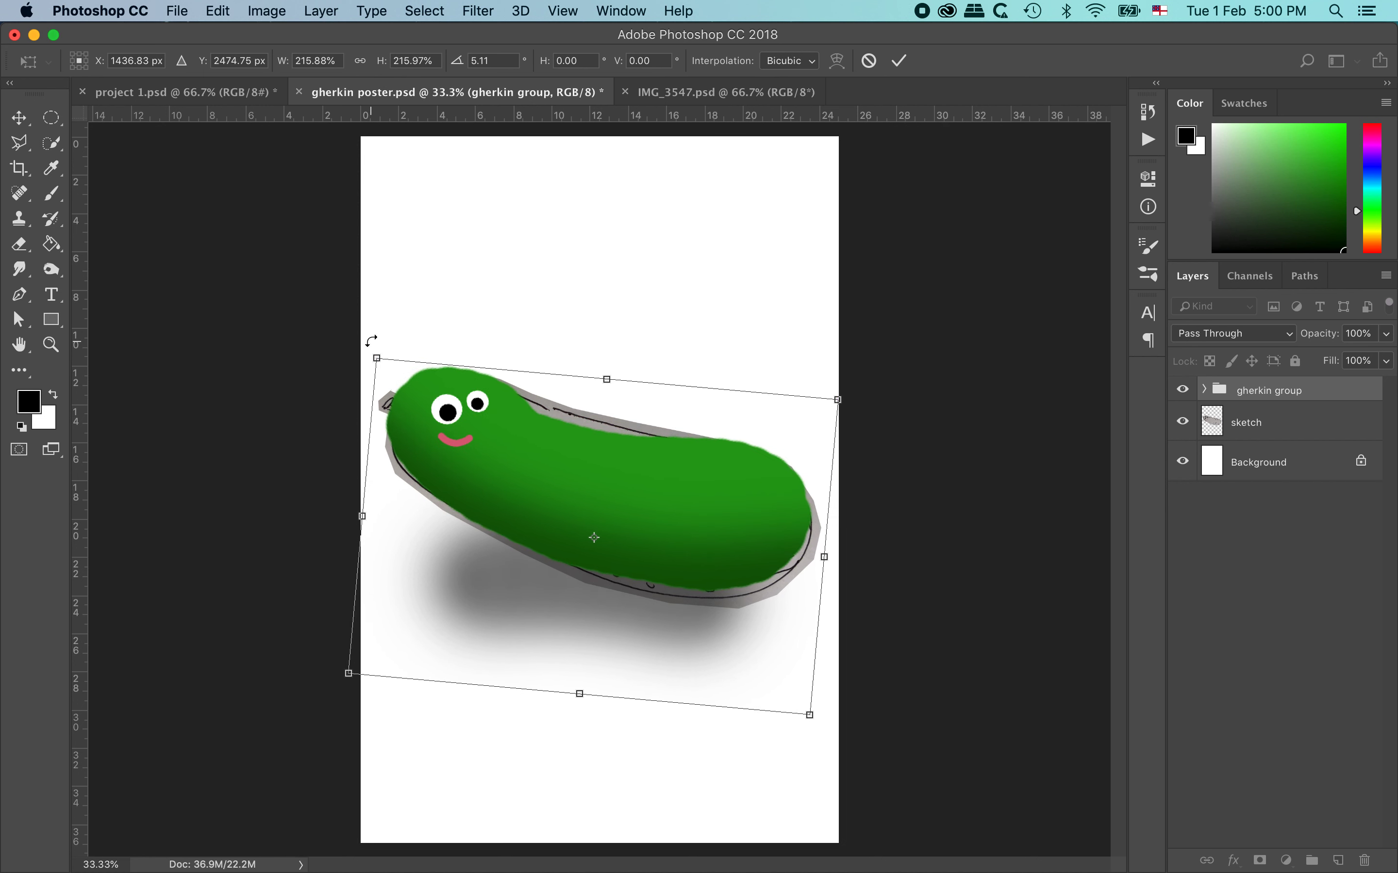
pyautogui.moveTo(371, 341)
pyautogui.mouseDown()
pyautogui.moveTo(346, 393)
pyautogui.moveTo(343, 374)
pyautogui.moveTo(387, 328)
pyautogui.moveTo(395, 346)
pyautogui.mouseUp()
pyautogui.moveTo(844, 408); pyautogui.dragTo(874, 389)
pyautogui.moveTo(684, 491)
pyautogui.mouseDown()
pyautogui.moveTo(711, 539)
pyautogui.moveTo(682, 497)
pyautogui.moveTo(720, 511)
pyautogui.moveTo(708, 521)
pyautogui.moveTo(689, 505)
pyautogui.mouseUp()
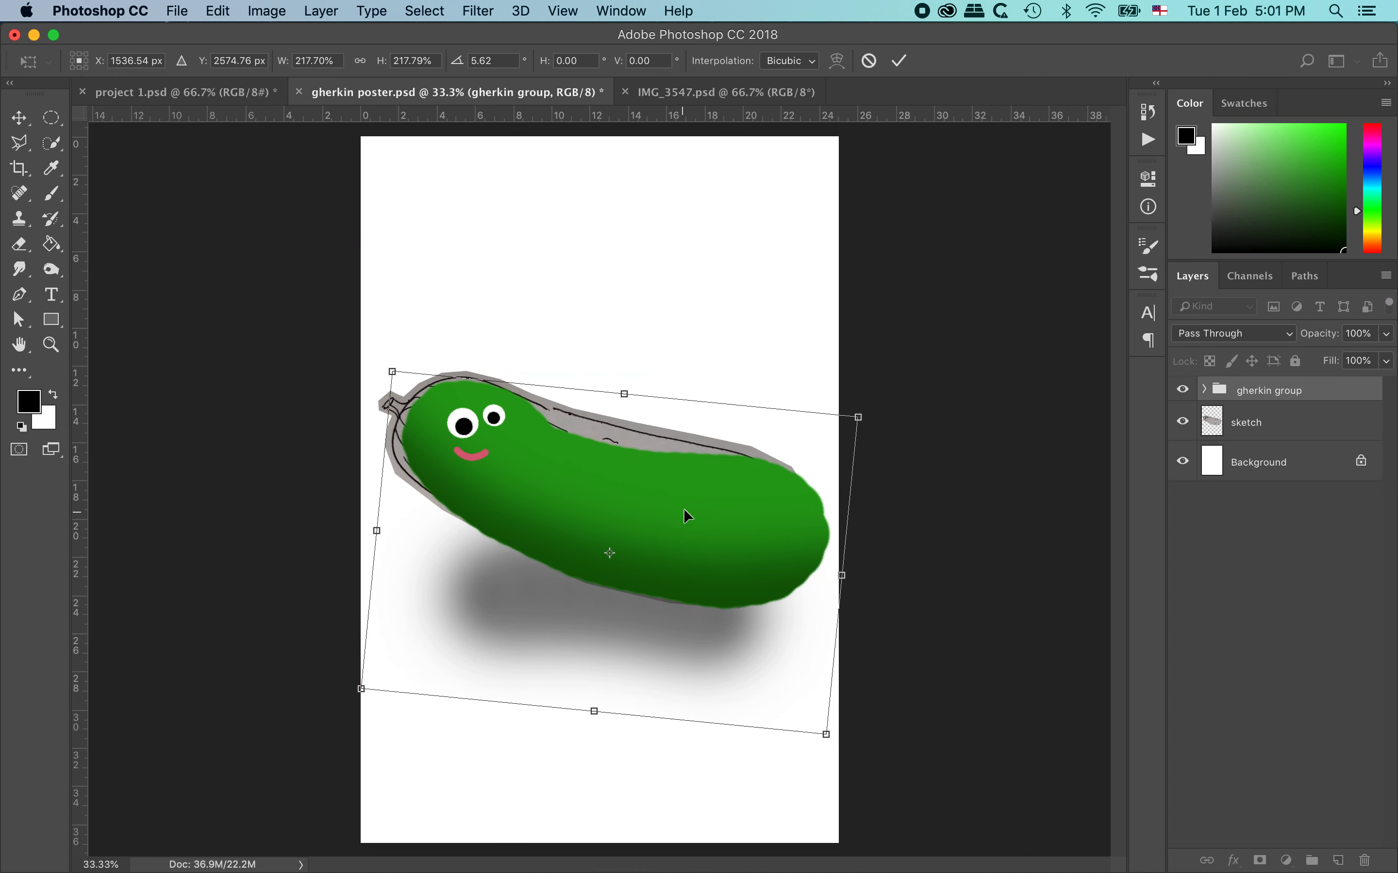
pyautogui.click(902, 62)
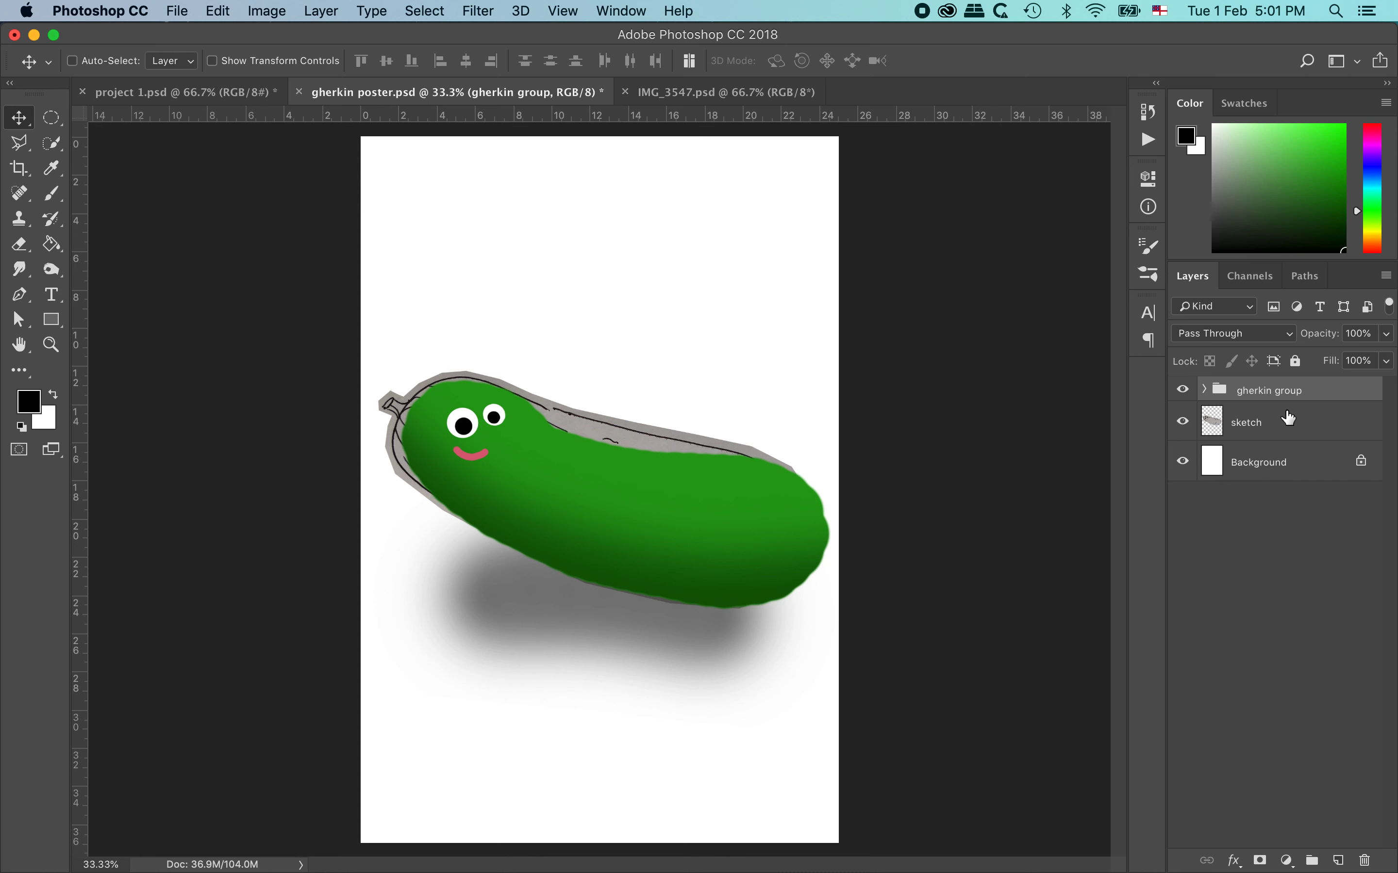
pyautogui.click(1310, 429)
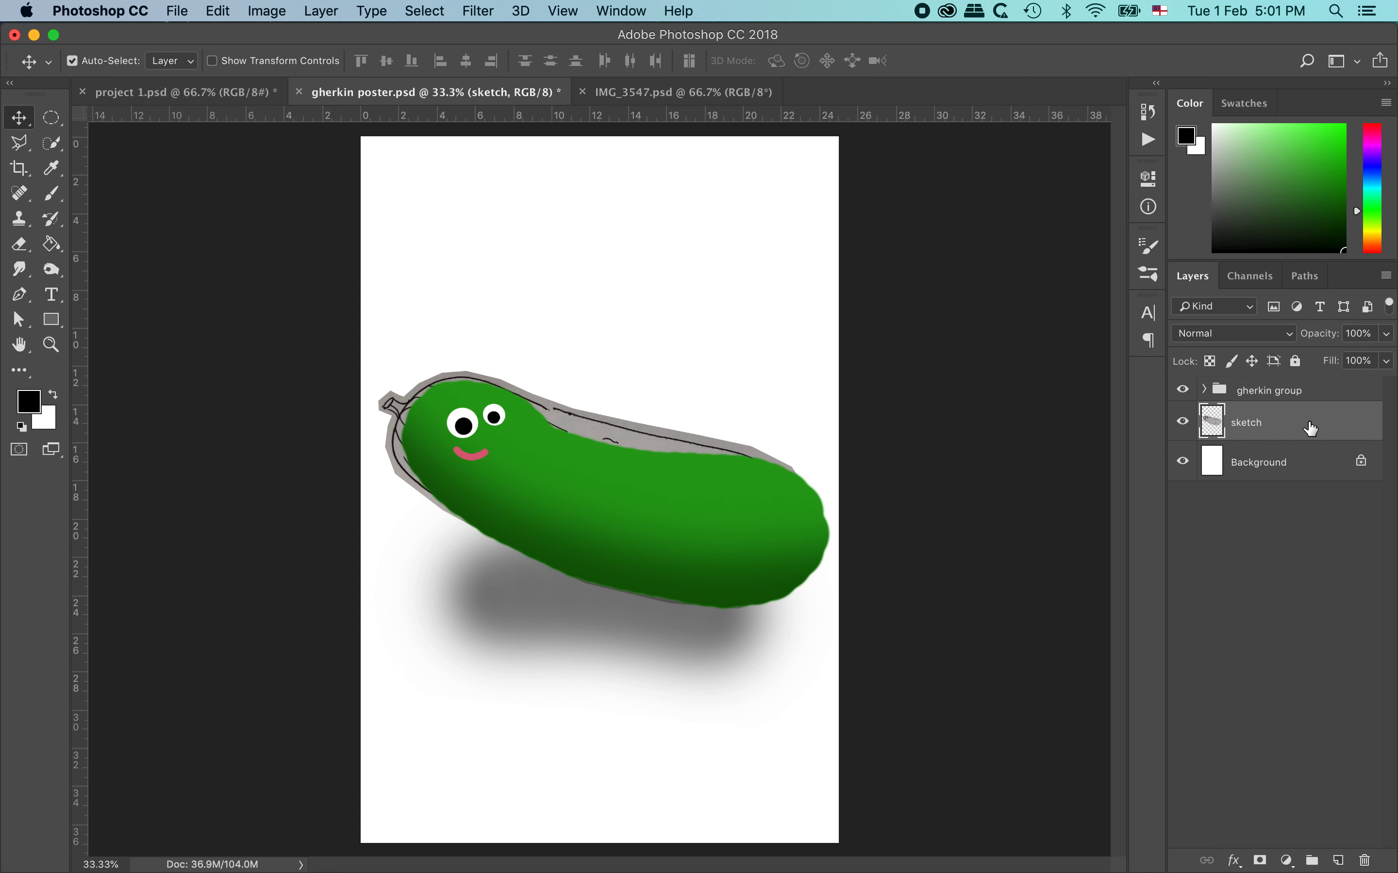
# - Save the poster, move the sketch layer above the gherkin group, and set its opacity to 85%
pyautogui.press('super+s')
pyautogui.moveTo(1314, 429); pyautogui.dragTo(1313, 379)
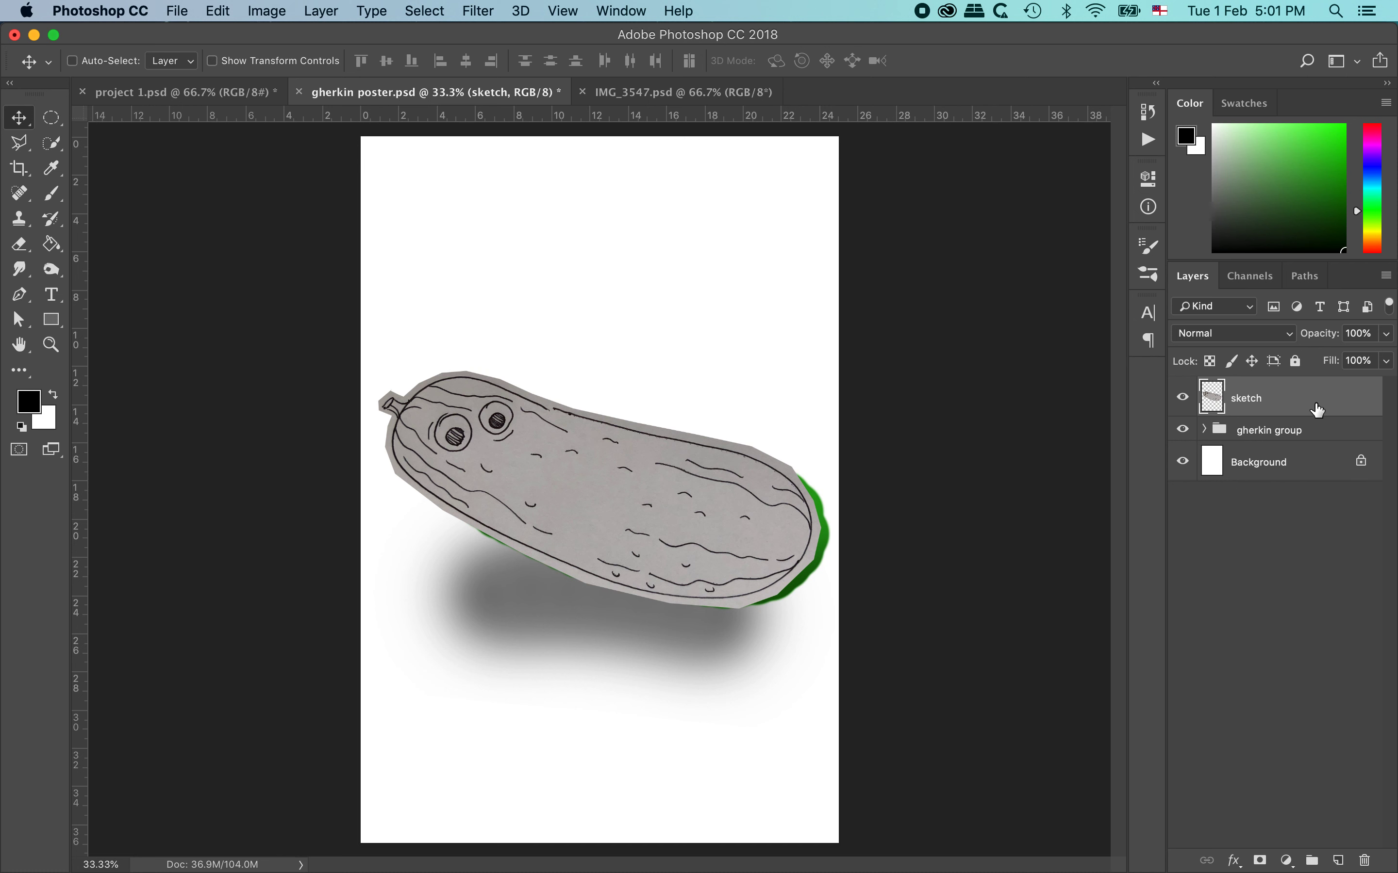
pyautogui.click(1392, 335)
pyautogui.moveTo(1389, 357)
pyautogui.mouseDown()
pyautogui.moveTo(1298, 358)
pyautogui.moveTo(1374, 369)
pyautogui.mouseUp()
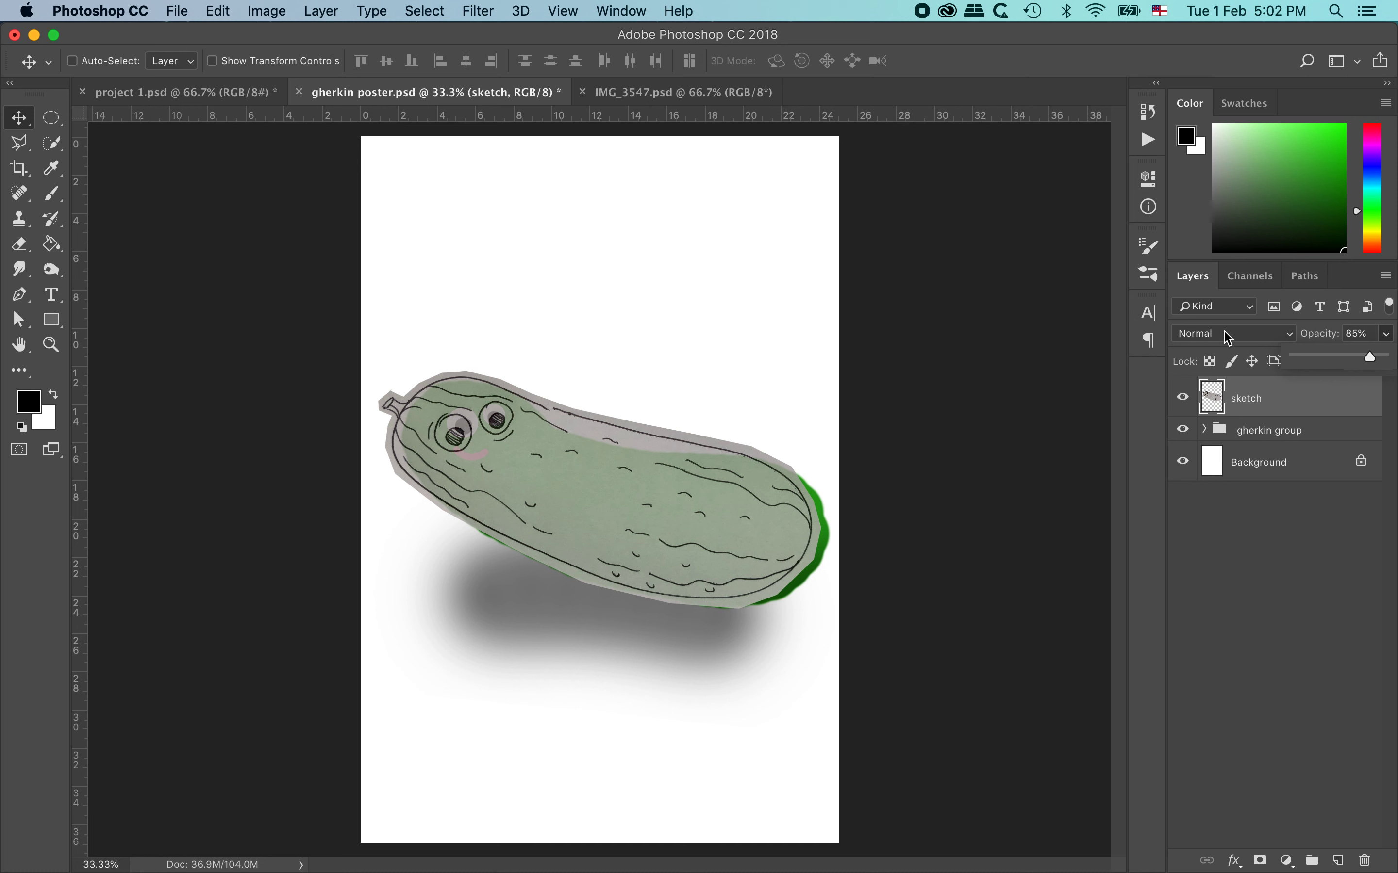
# - Try the Dissolve, Darken, Multiply and Linear Burn blend modes on the sketch layer
pyautogui.click(1293, 341)
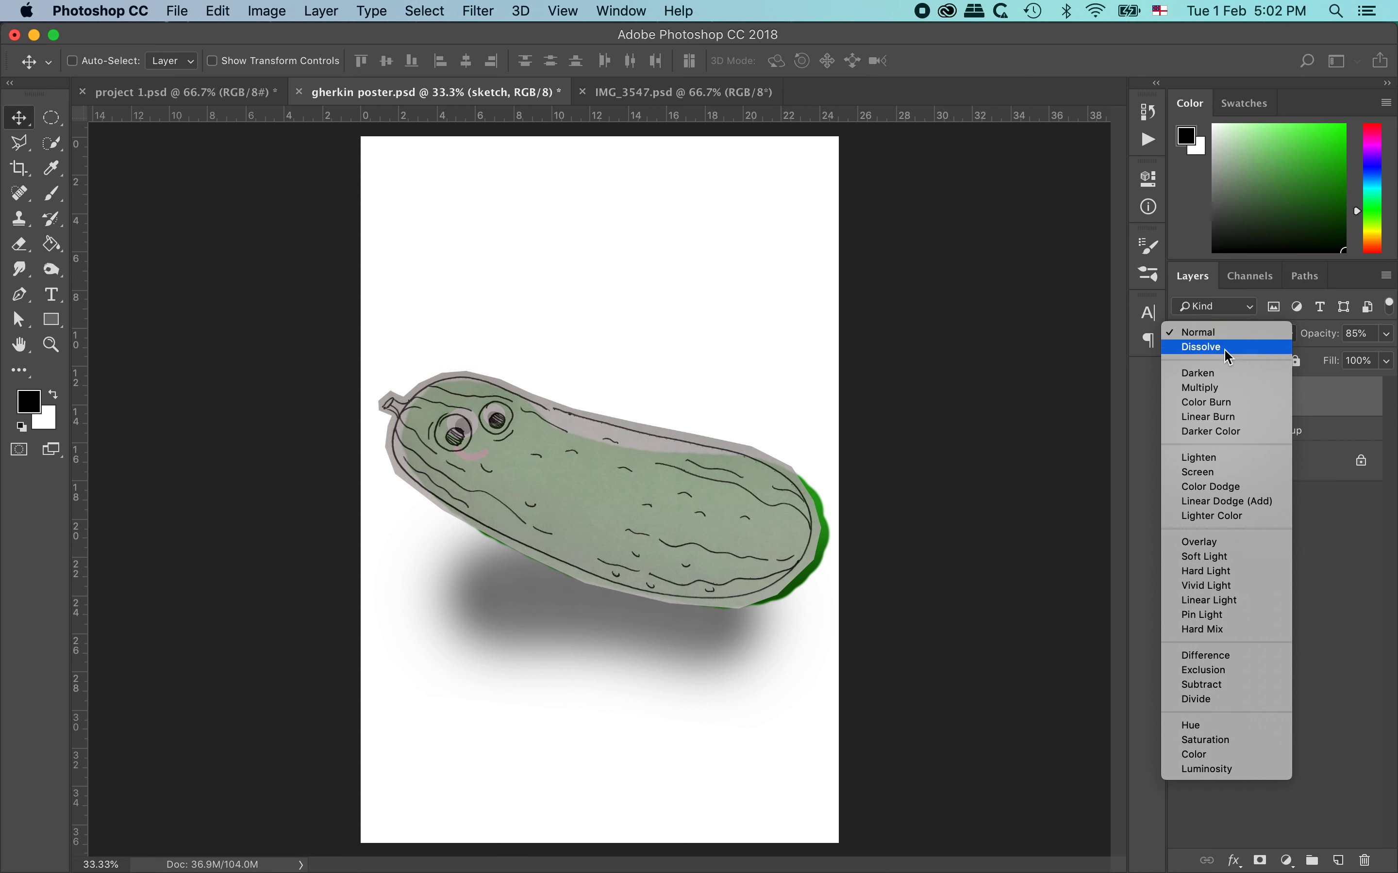
pyautogui.click(1224, 348)
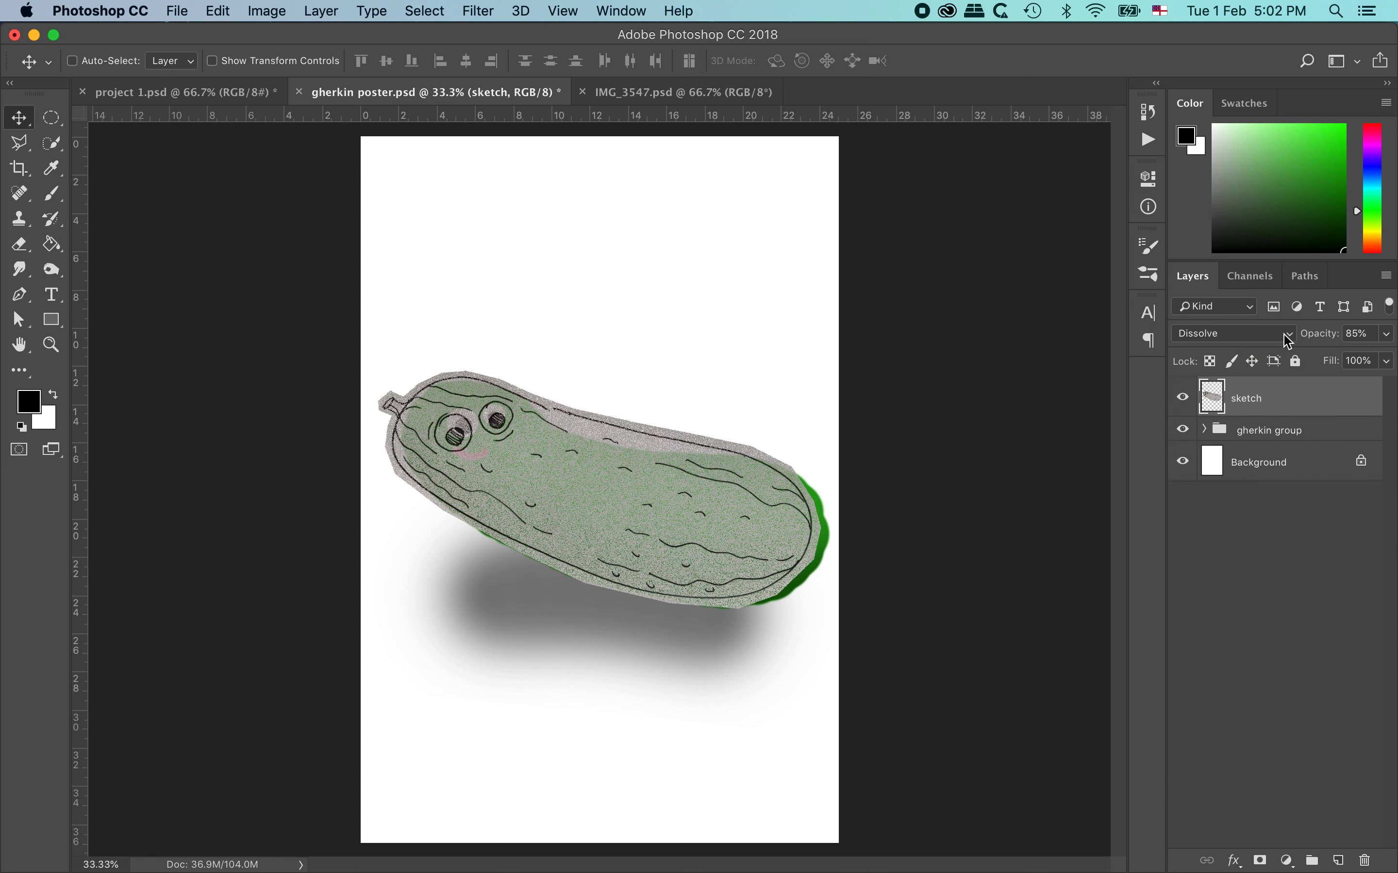
pyautogui.click(1289, 341)
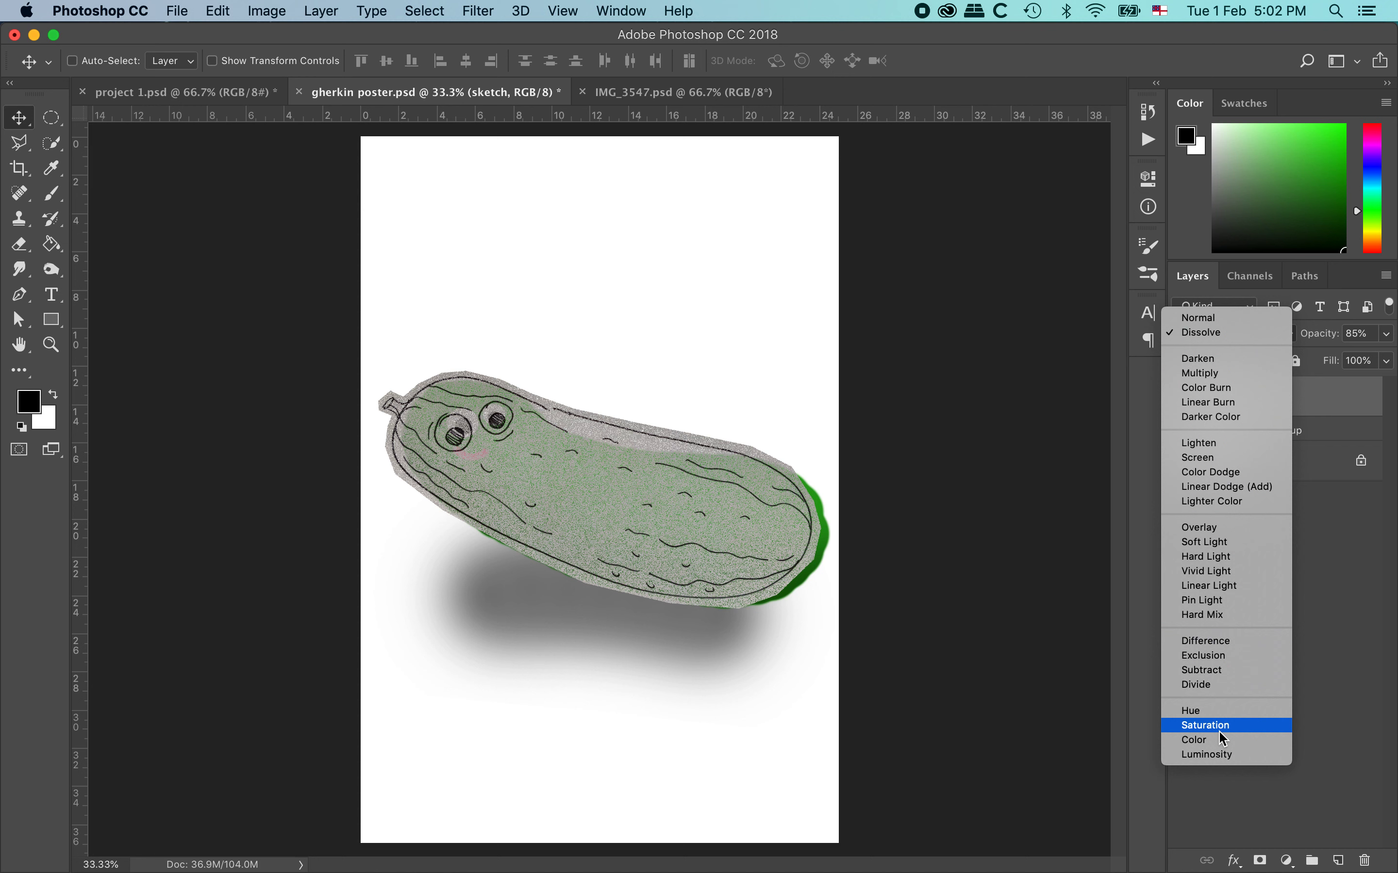
pyautogui.click(1204, 359)
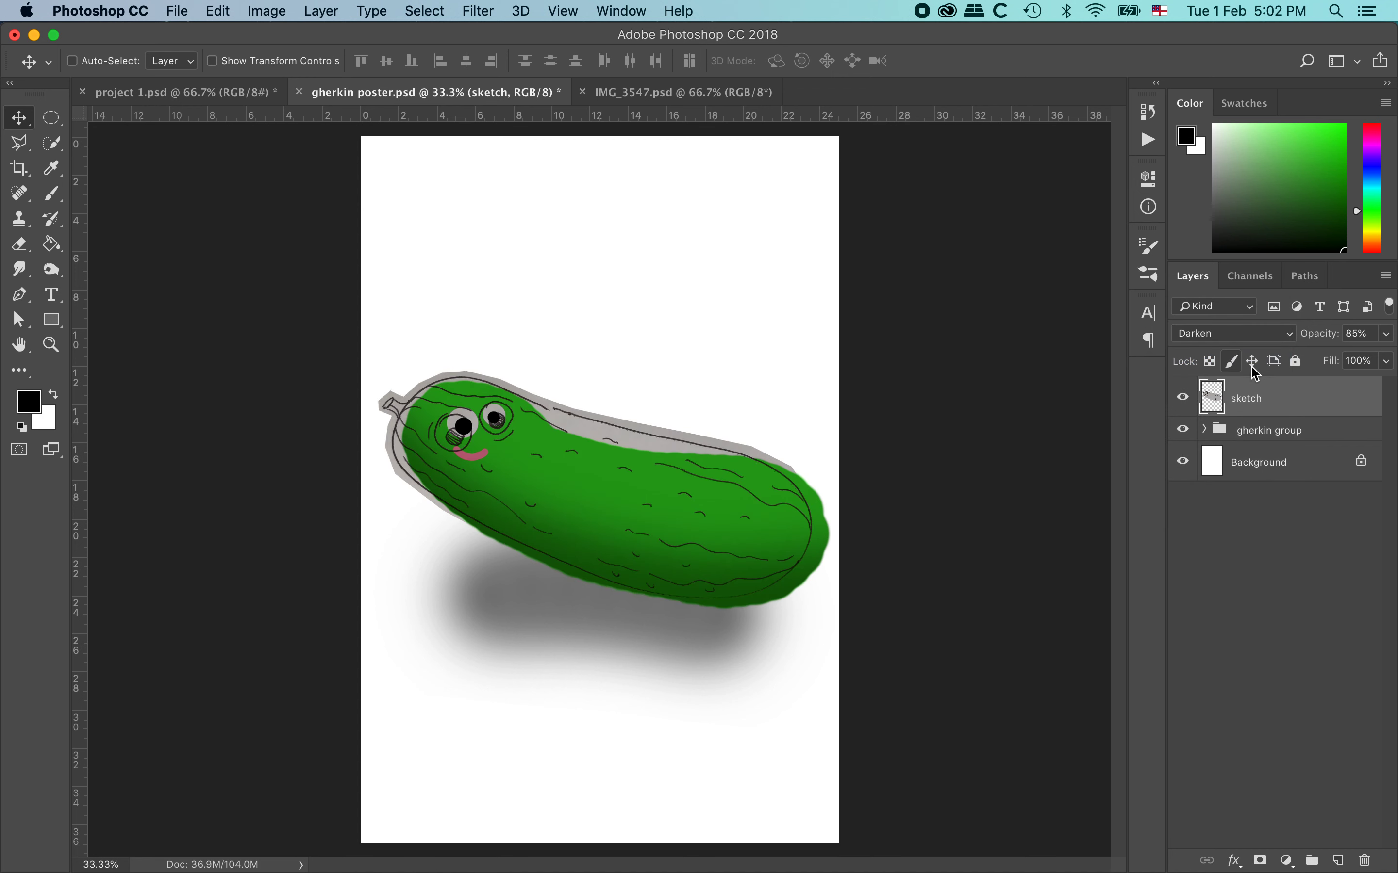
pyautogui.click(1287, 342)
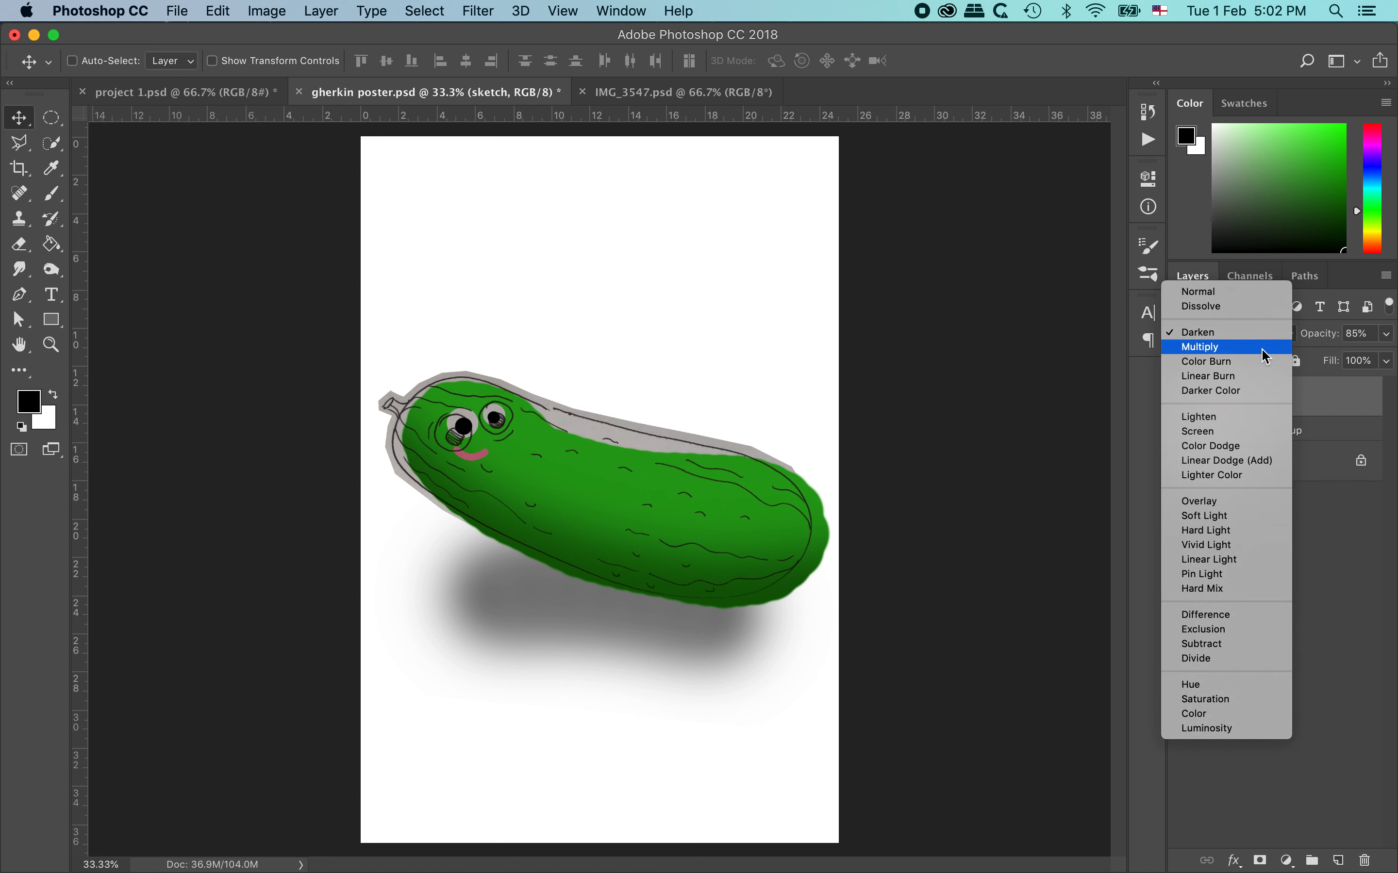
pyautogui.click(1265, 347)
pyautogui.click(1252, 337)
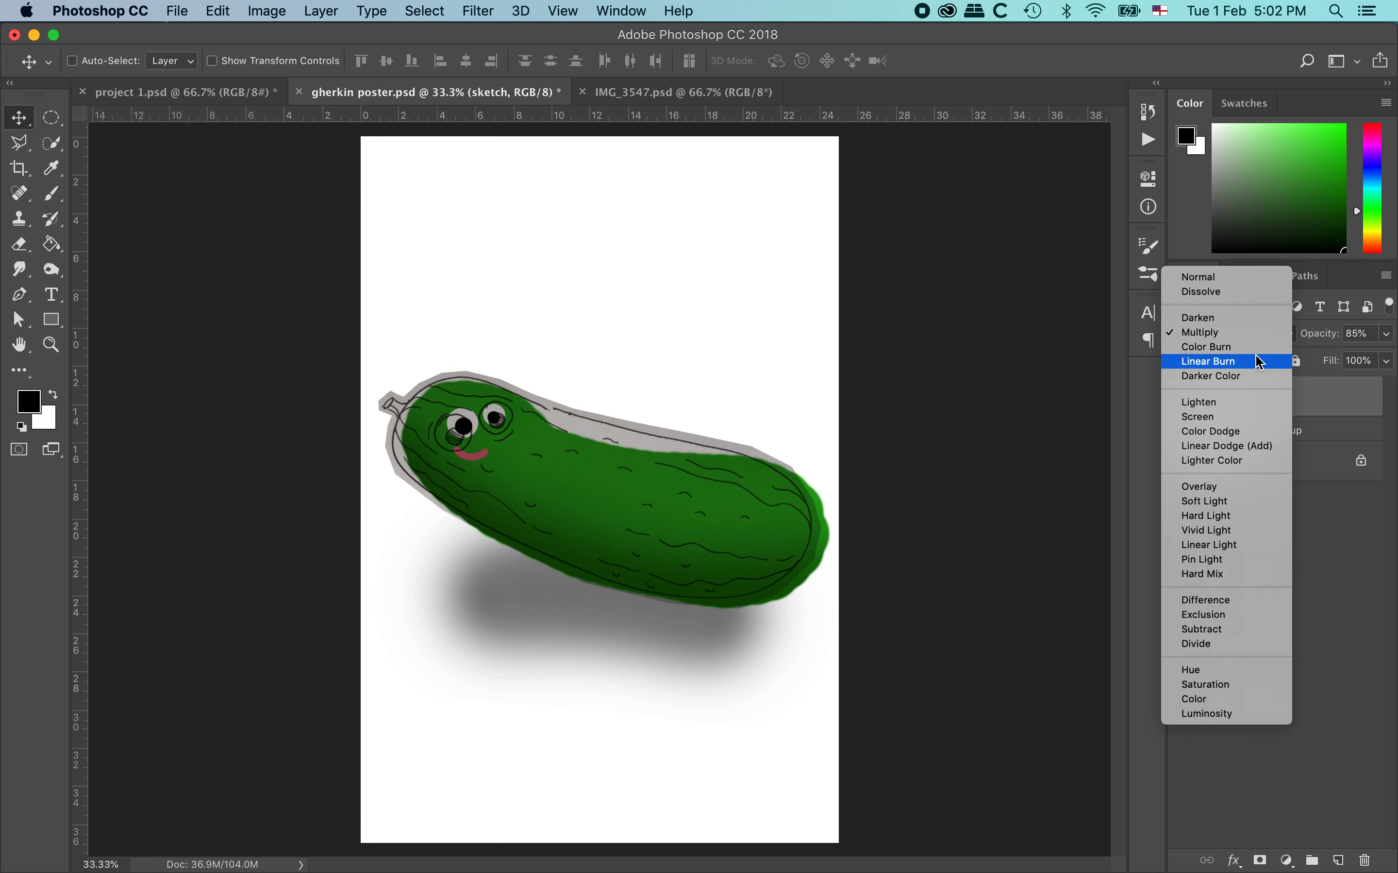
pyautogui.click(1260, 362)
# - Set the sketch to Lighten blending and shift it to line up with the gherkin
pyautogui.click(1236, 334)
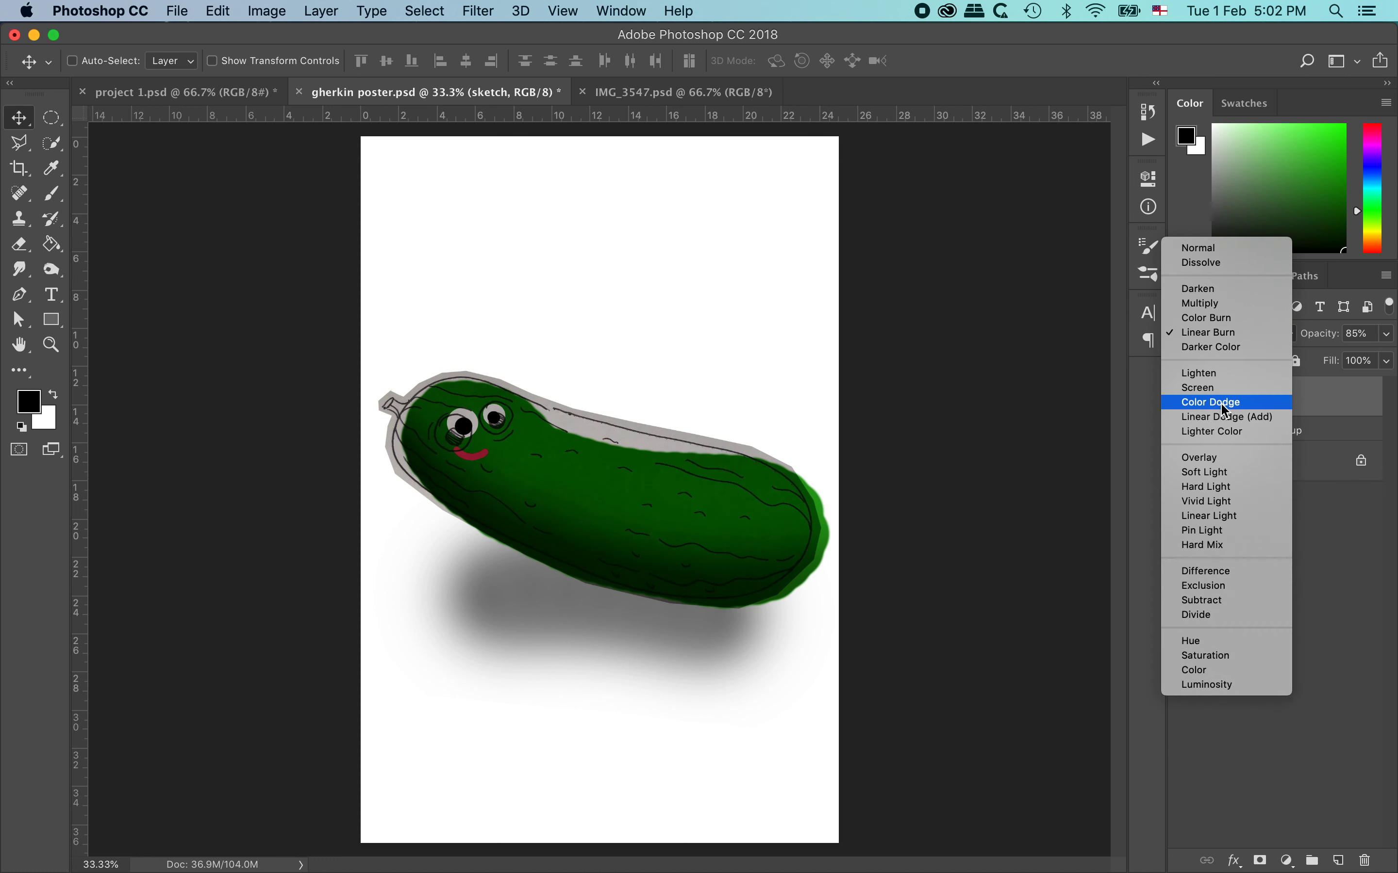
pyautogui.click(1217, 374)
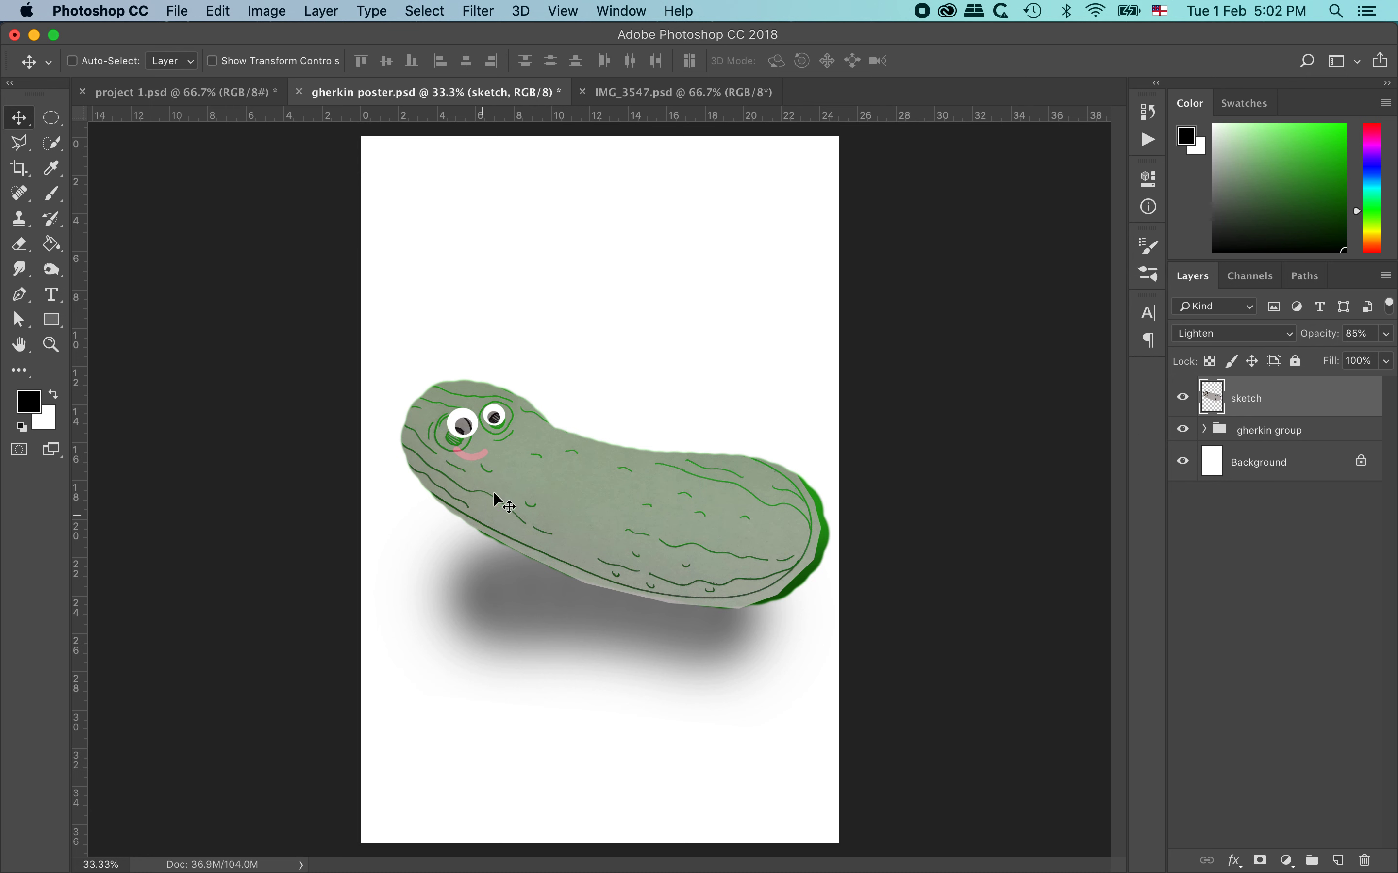
pyautogui.moveTo(498, 500)
pyautogui.mouseDown()
pyautogui.moveTo(558, 484)
pyautogui.moveTo(527, 495)
pyautogui.moveTo(546, 586)
pyautogui.moveTo(537, 468)
pyautogui.mouseUp()
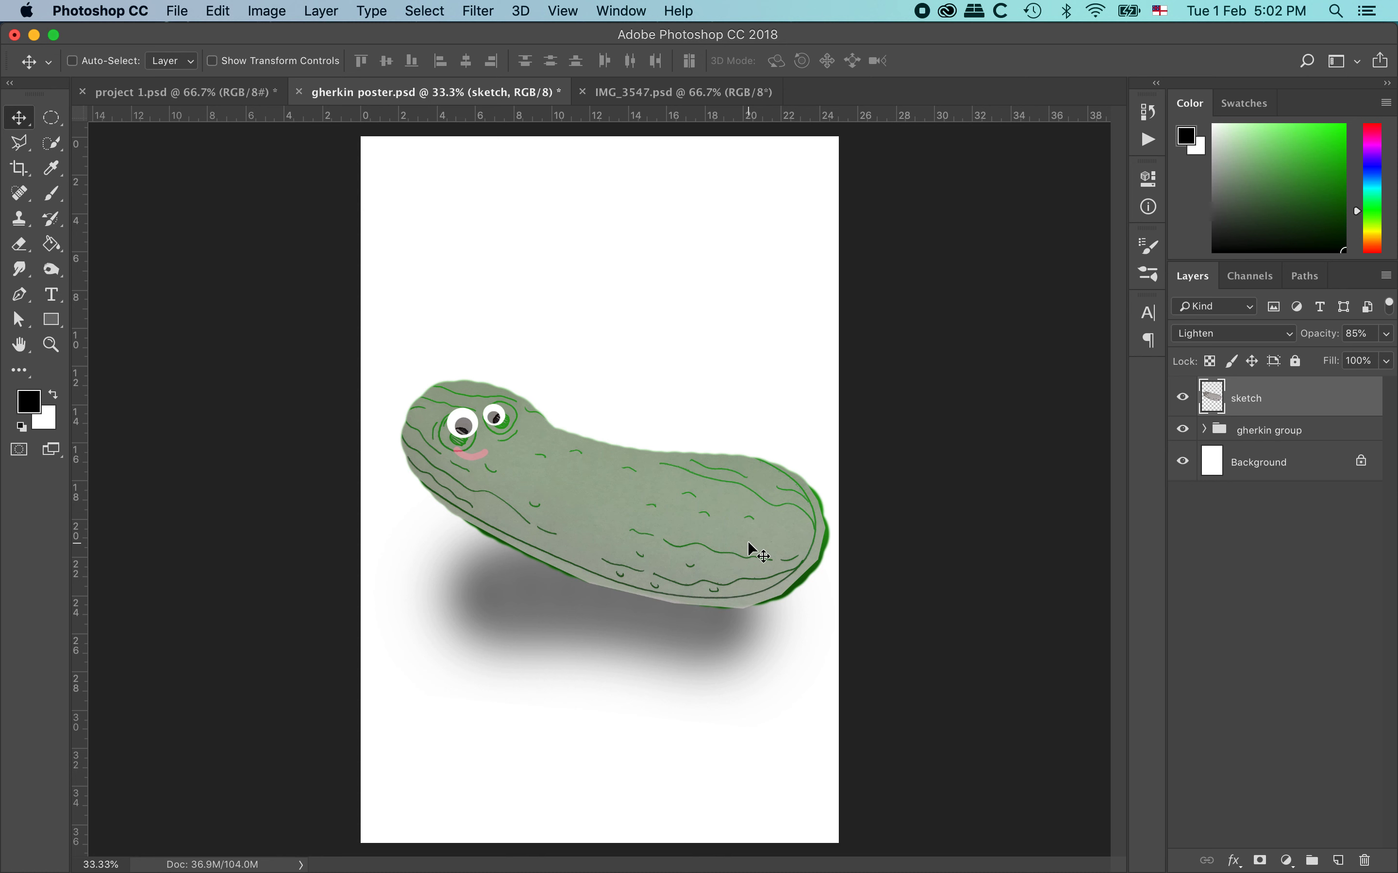
# - Scale the sketch down to about 92% with Free Transform and apply it
pyautogui.press('super+t')
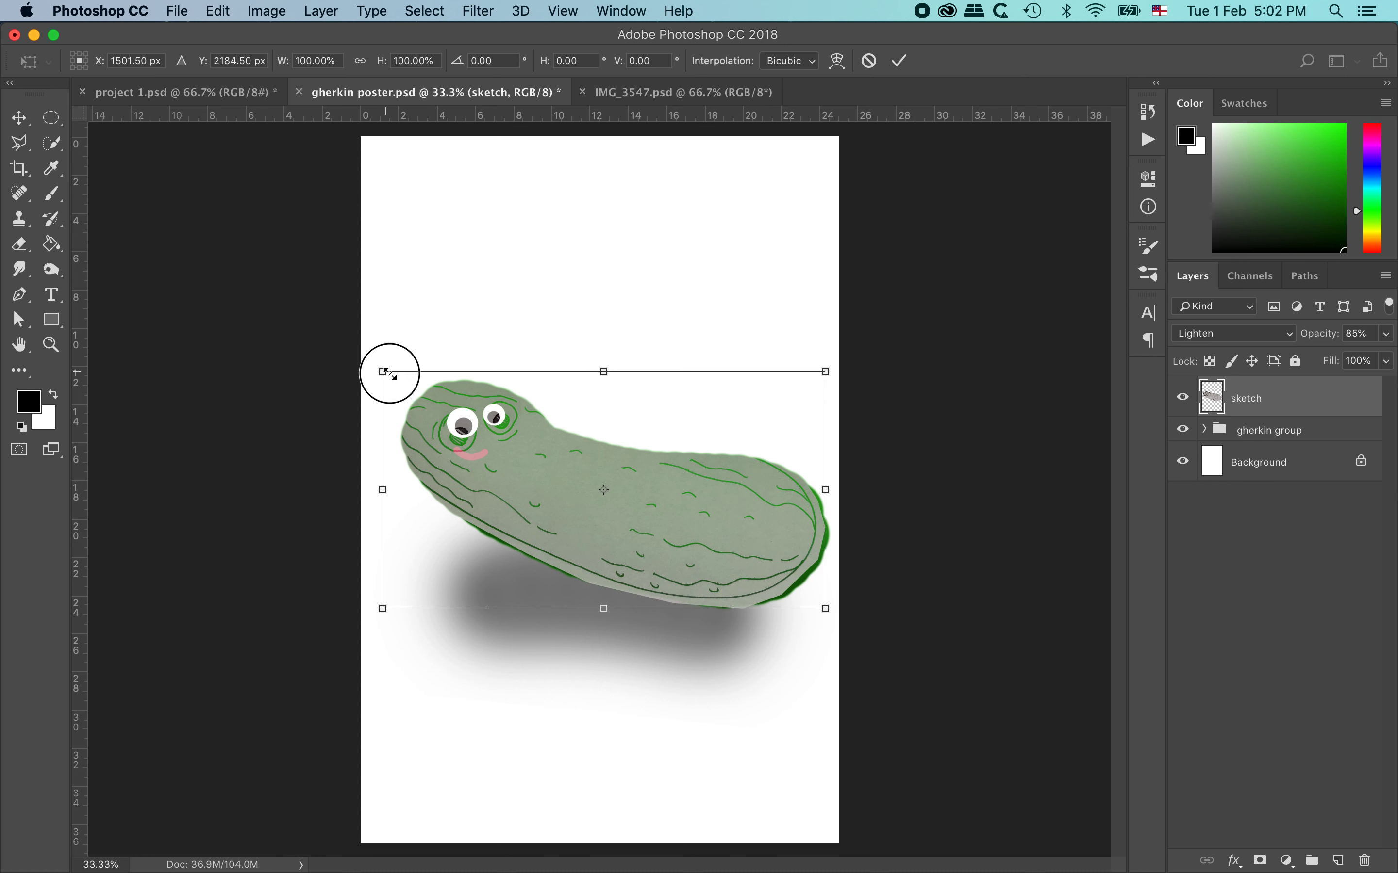
pyautogui.moveTo(383, 373); pyautogui.dragTo(404, 382)
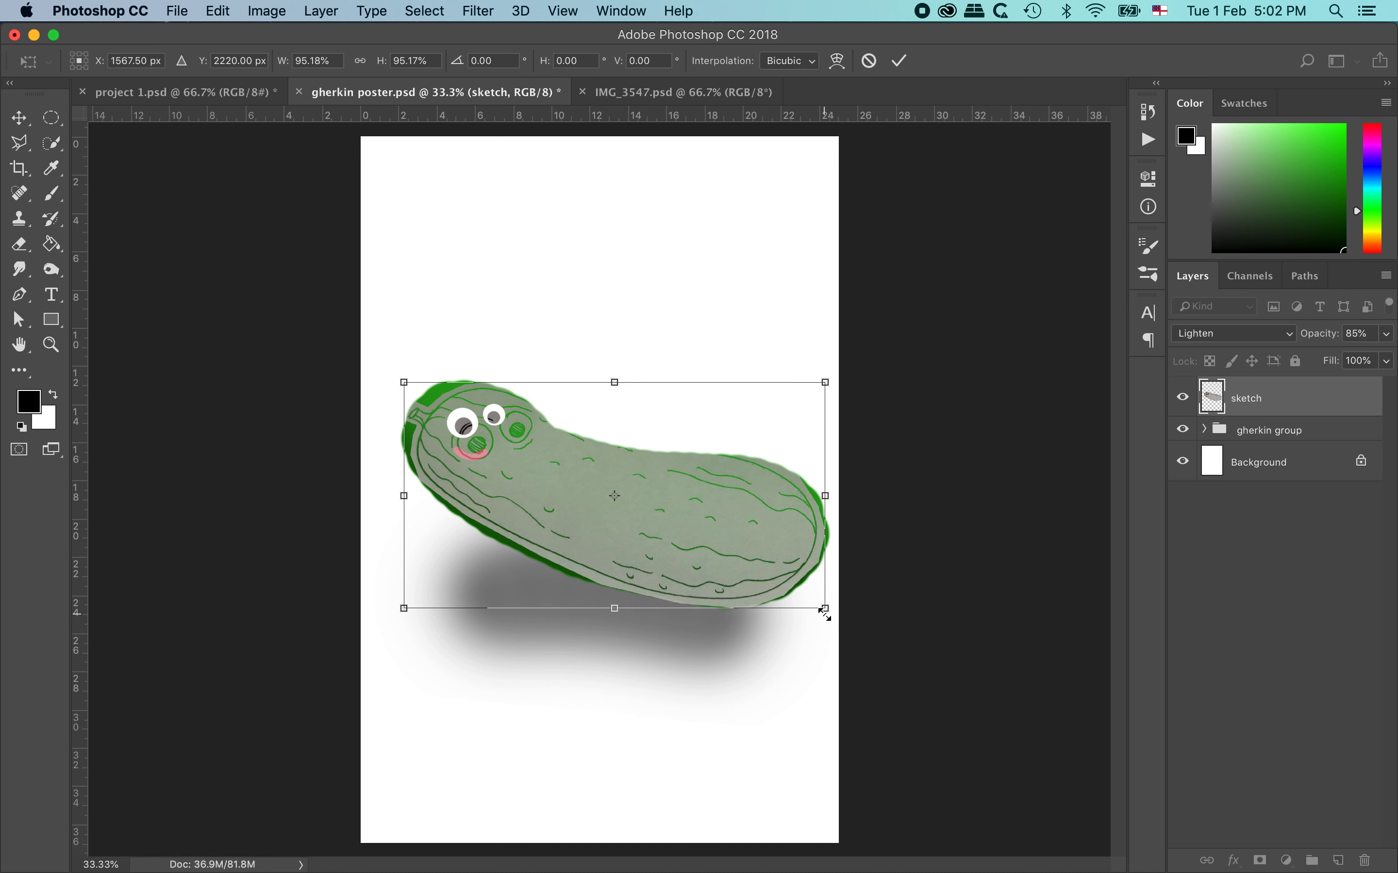
pyautogui.moveTo(826, 611); pyautogui.dragTo(813, 602)
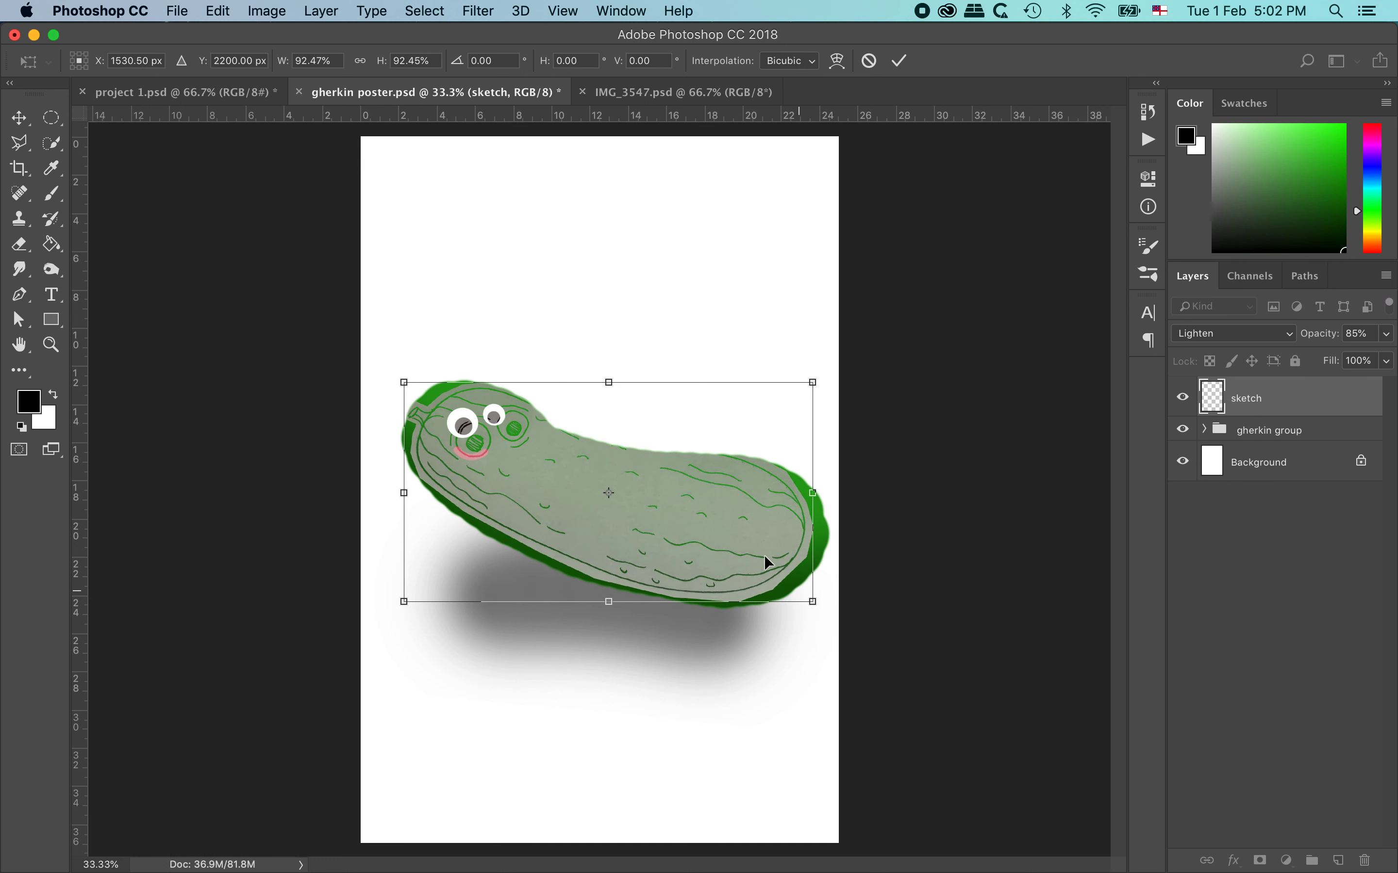
pyautogui.doubleClick(702, 482)
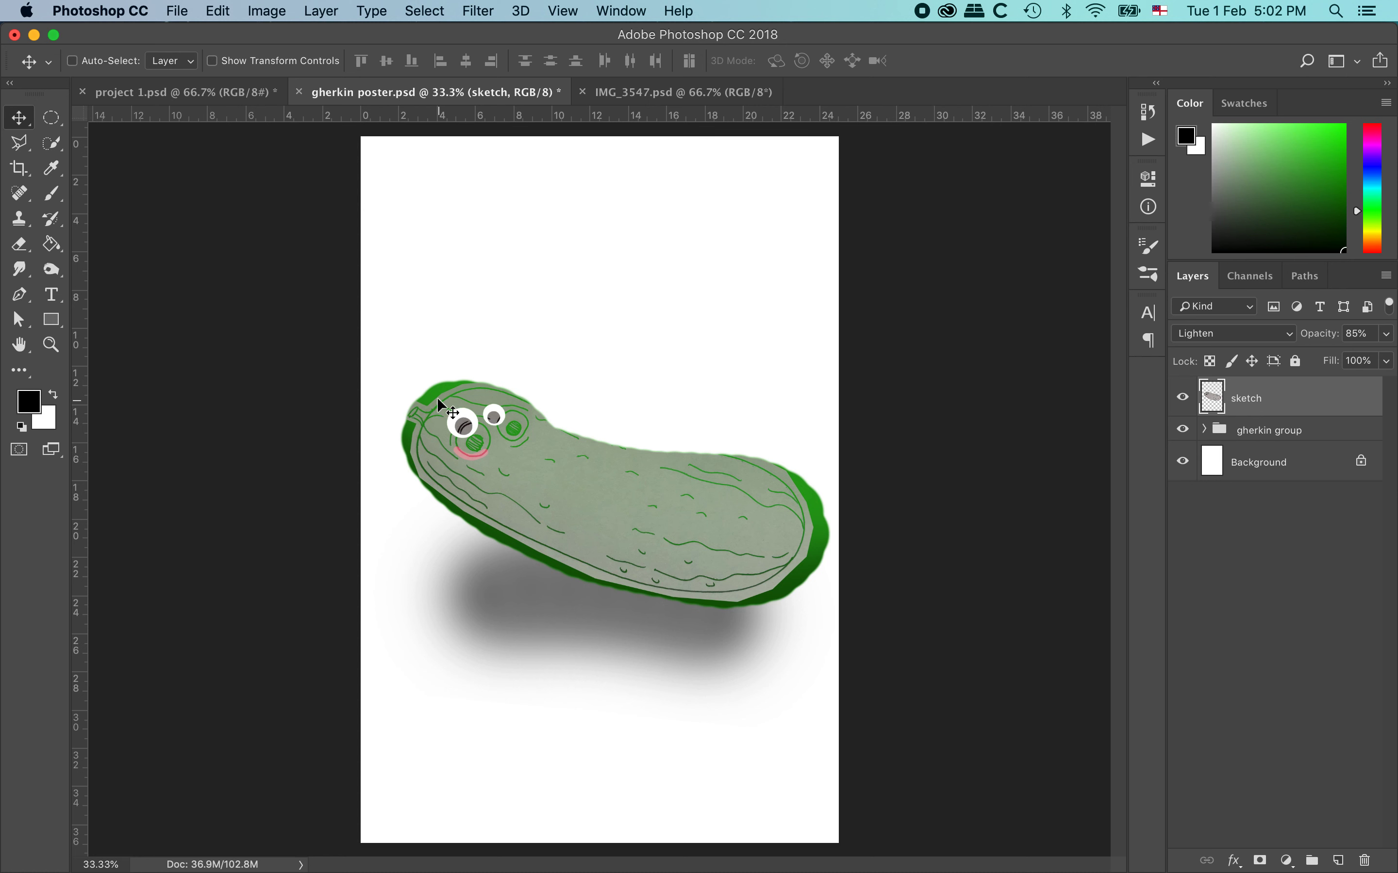
# - Nudge the sketch onto the gherkin's outline, save the poster, and also select the gherkin group
pyautogui.moveTo(559, 488)
pyautogui.mouseDown()
pyautogui.moveTo(553, 475)
pyautogui.moveTo(571, 490)
pyautogui.mouseUp()
pyautogui.moveTo(687, 506); pyautogui.dragTo(661, 481)
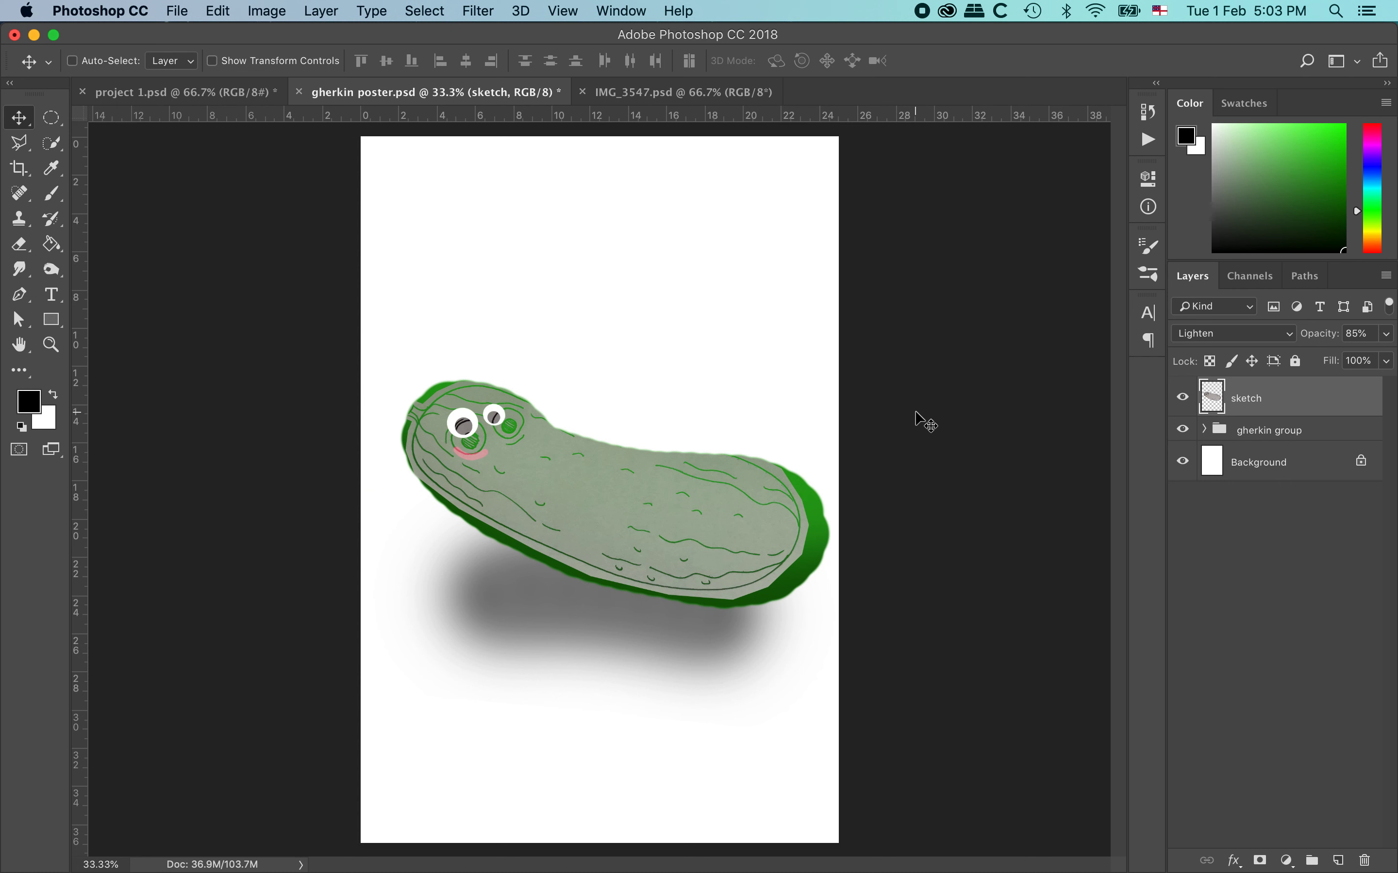
pyautogui.press('super+s')
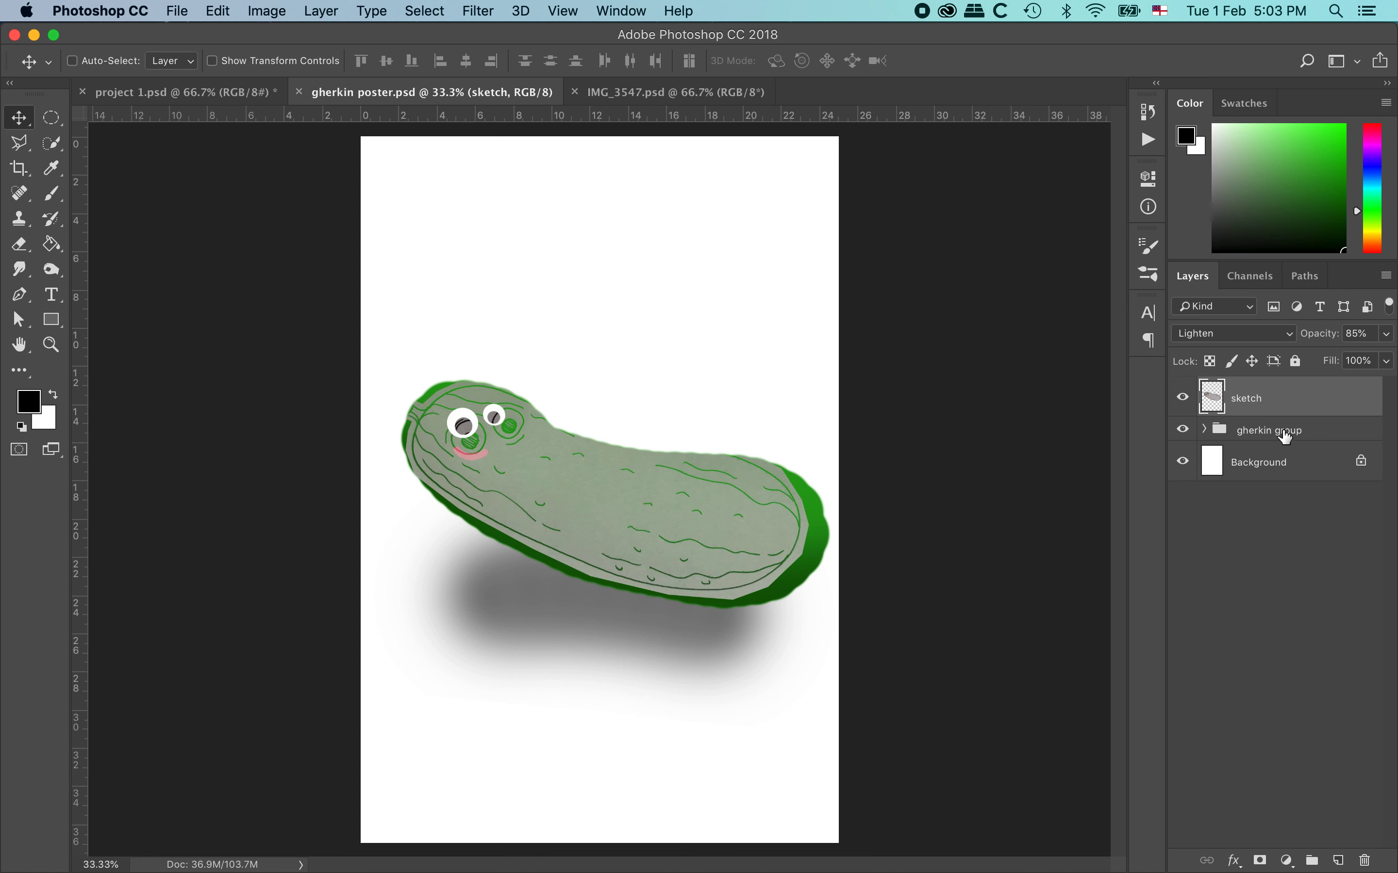
pyautogui.keyDown('shift'); pyautogui.click(1326, 436); pyautogui.keyUp('shift')
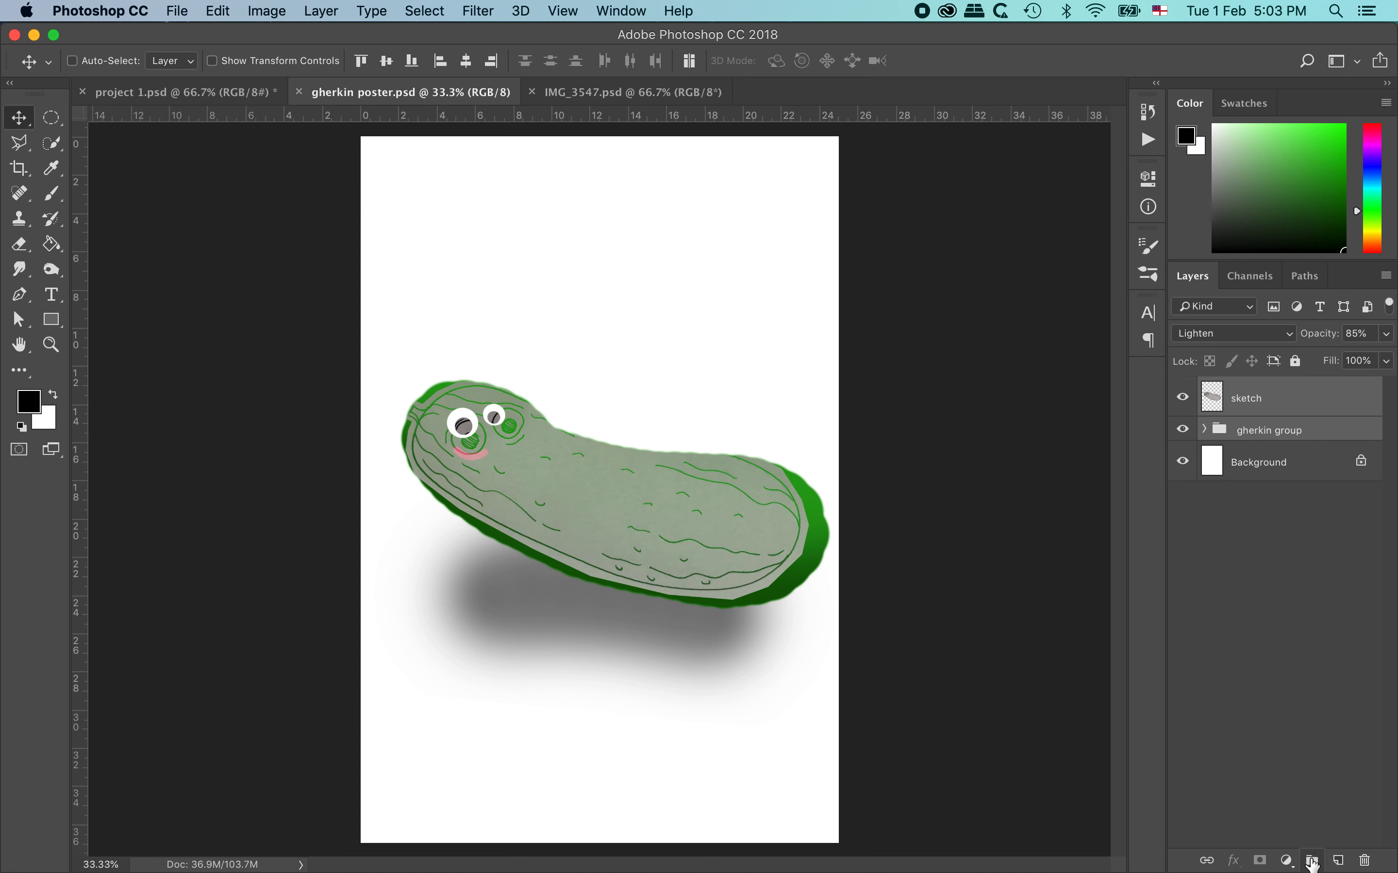
# - Put the sketch and gherkin group in a new group renamed 'mega gherkin group'
pyautogui.click(1315, 861)
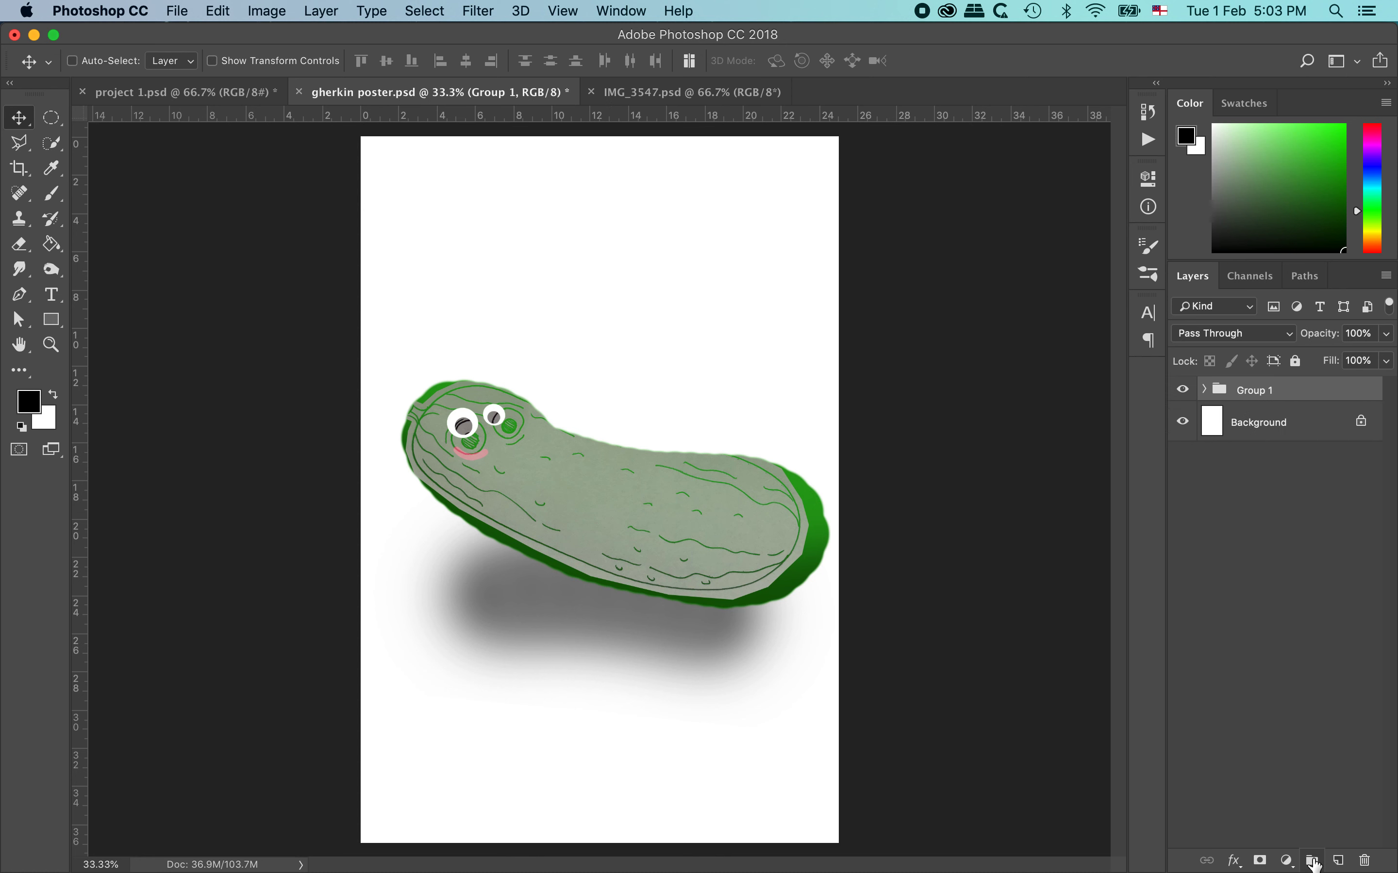
pyautogui.doubleClick(1263, 398)
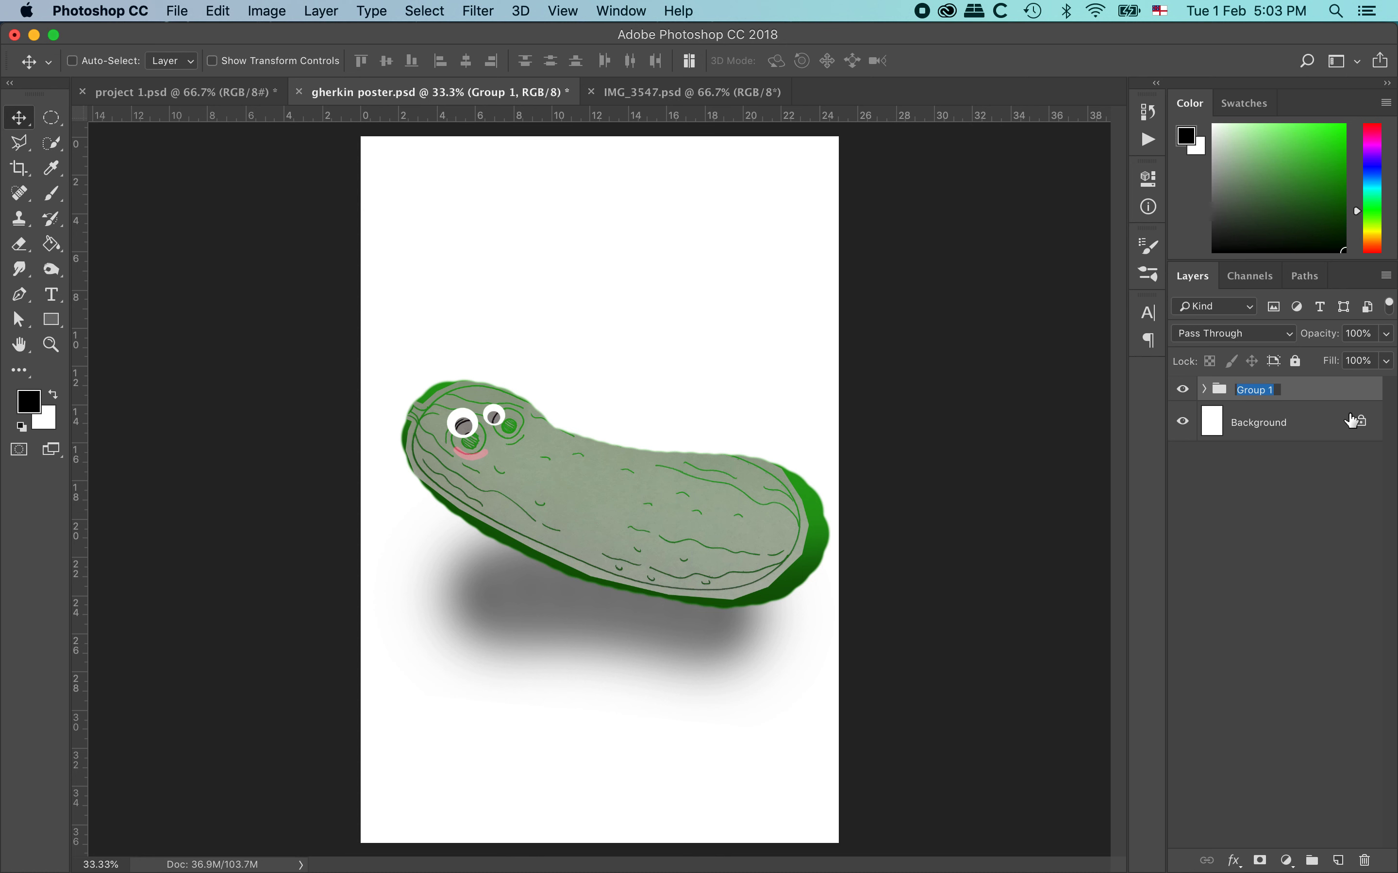
pyautogui.write('mega gherkin g')
pyautogui.press('Return')
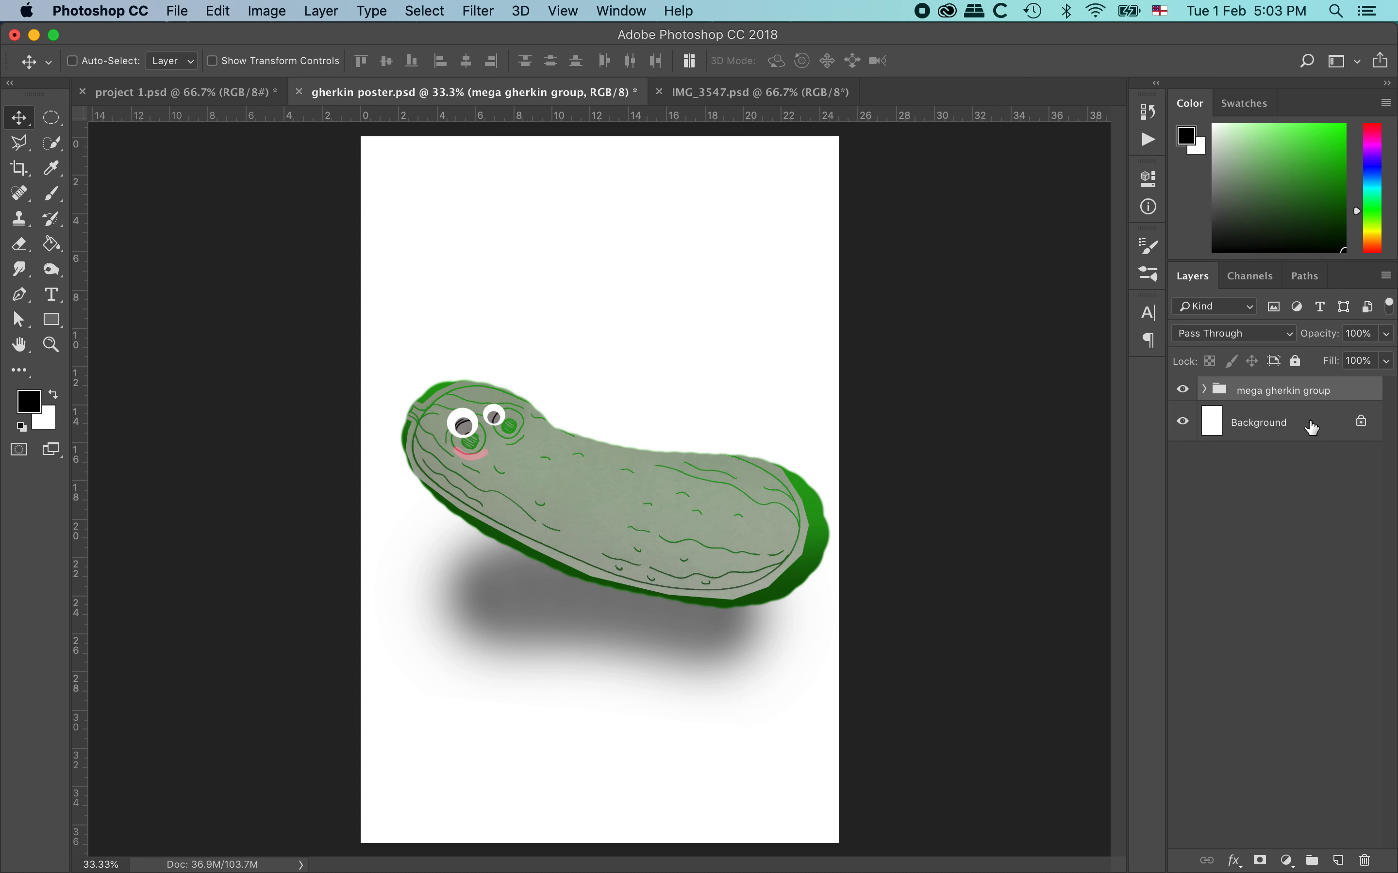
# - Expand mega gherkin group to inspect the gherkin group's layers, then collapse it again
pyautogui.click(1204, 389)
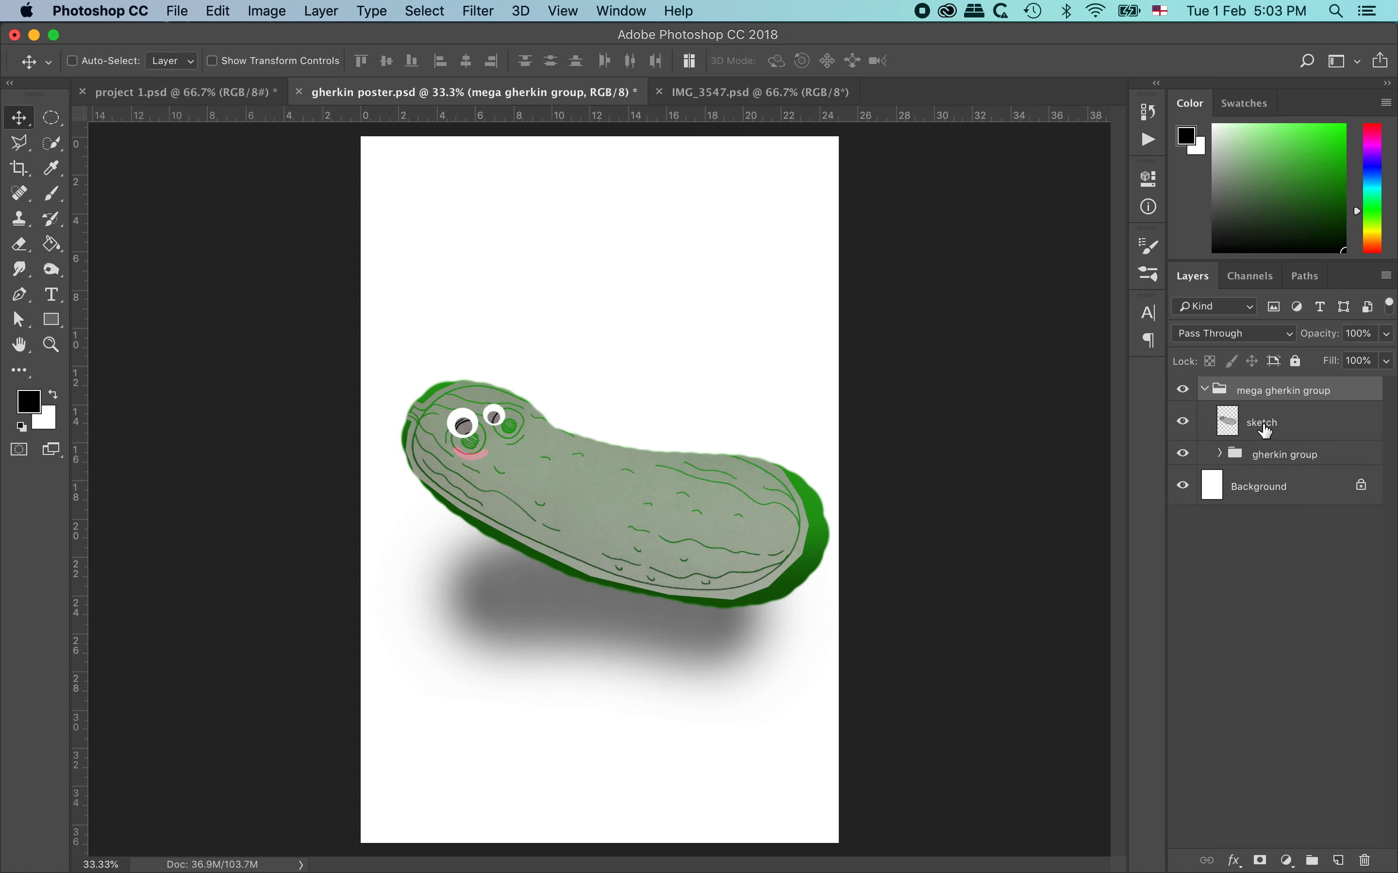
pyautogui.click(1222, 456)
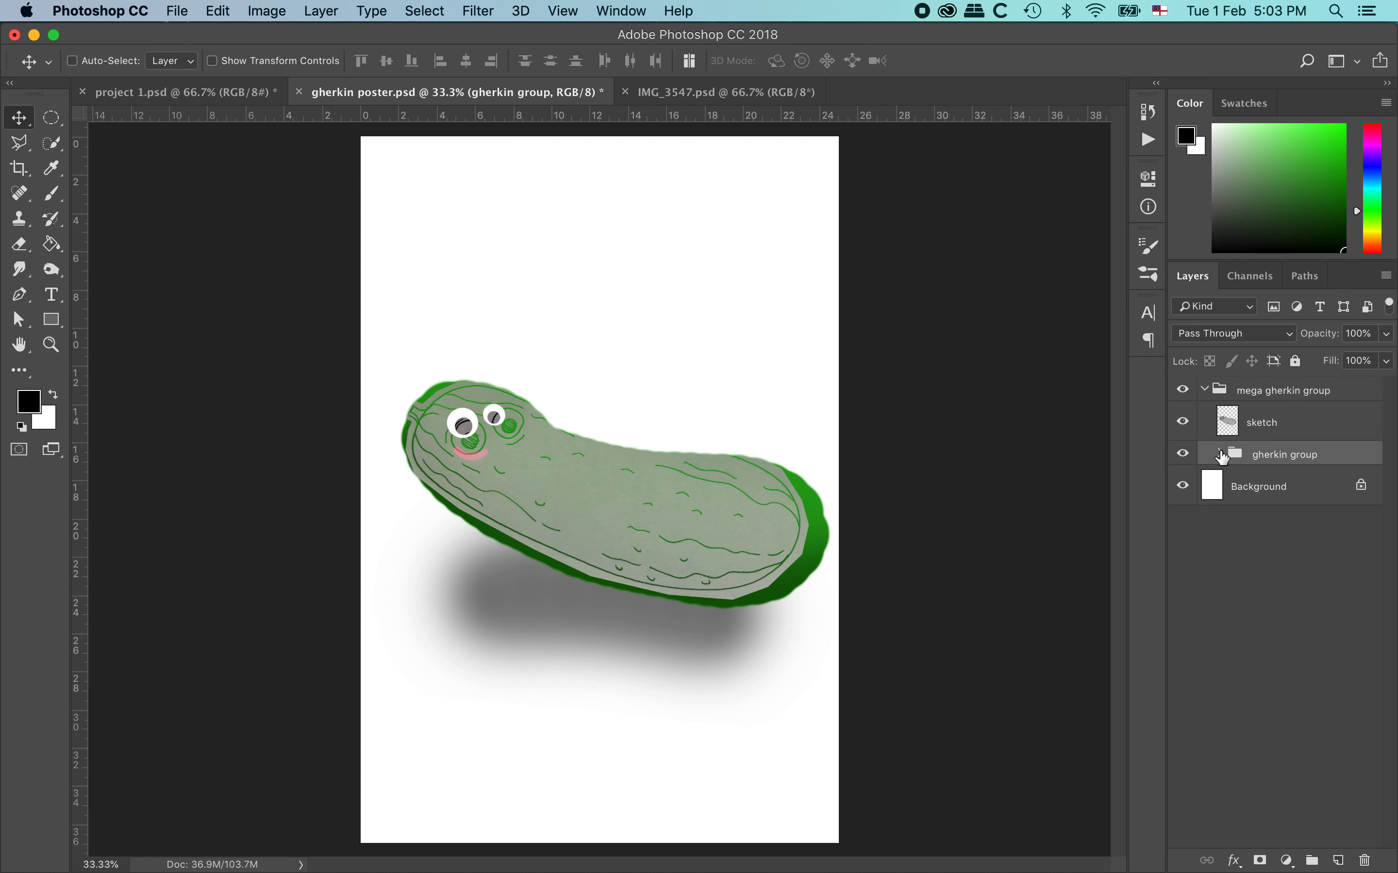
pyautogui.click(1222, 455)
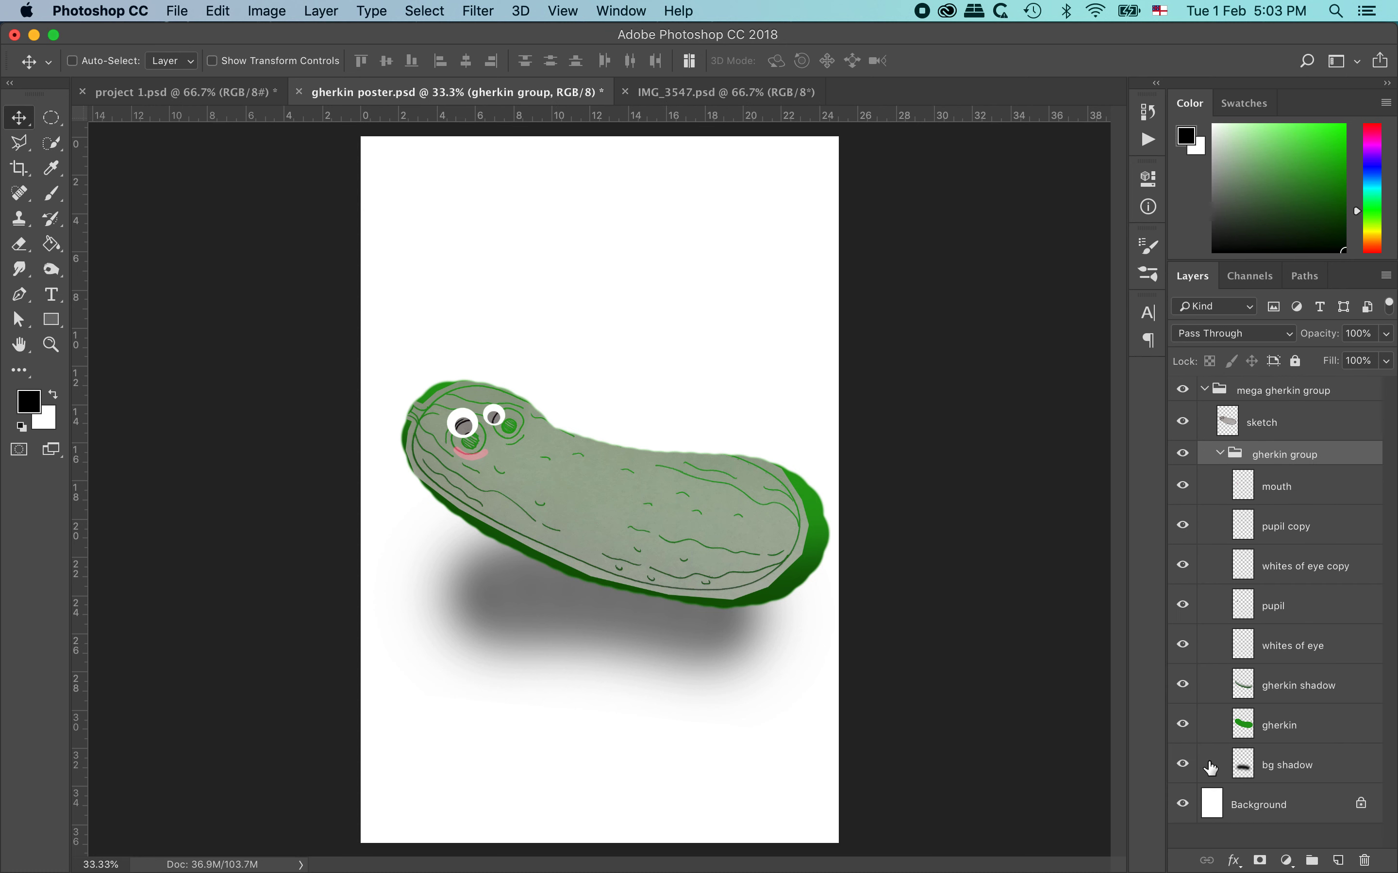
pyautogui.click(1222, 456)
pyautogui.click(1206, 390)
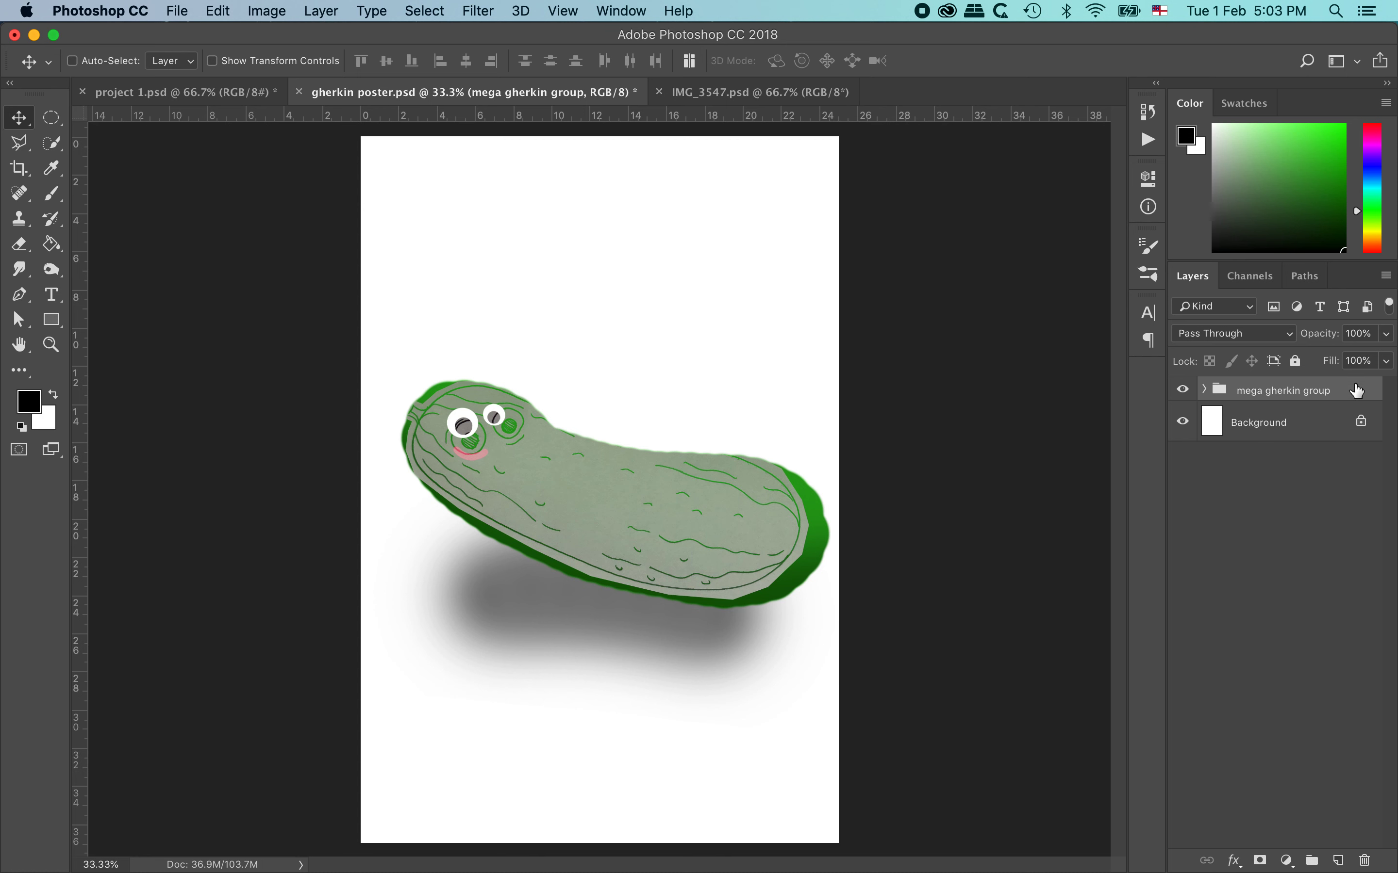
# - Duplicate mega gherkin group three times, moving the first copy up above the original
pyautogui.press('super+j')
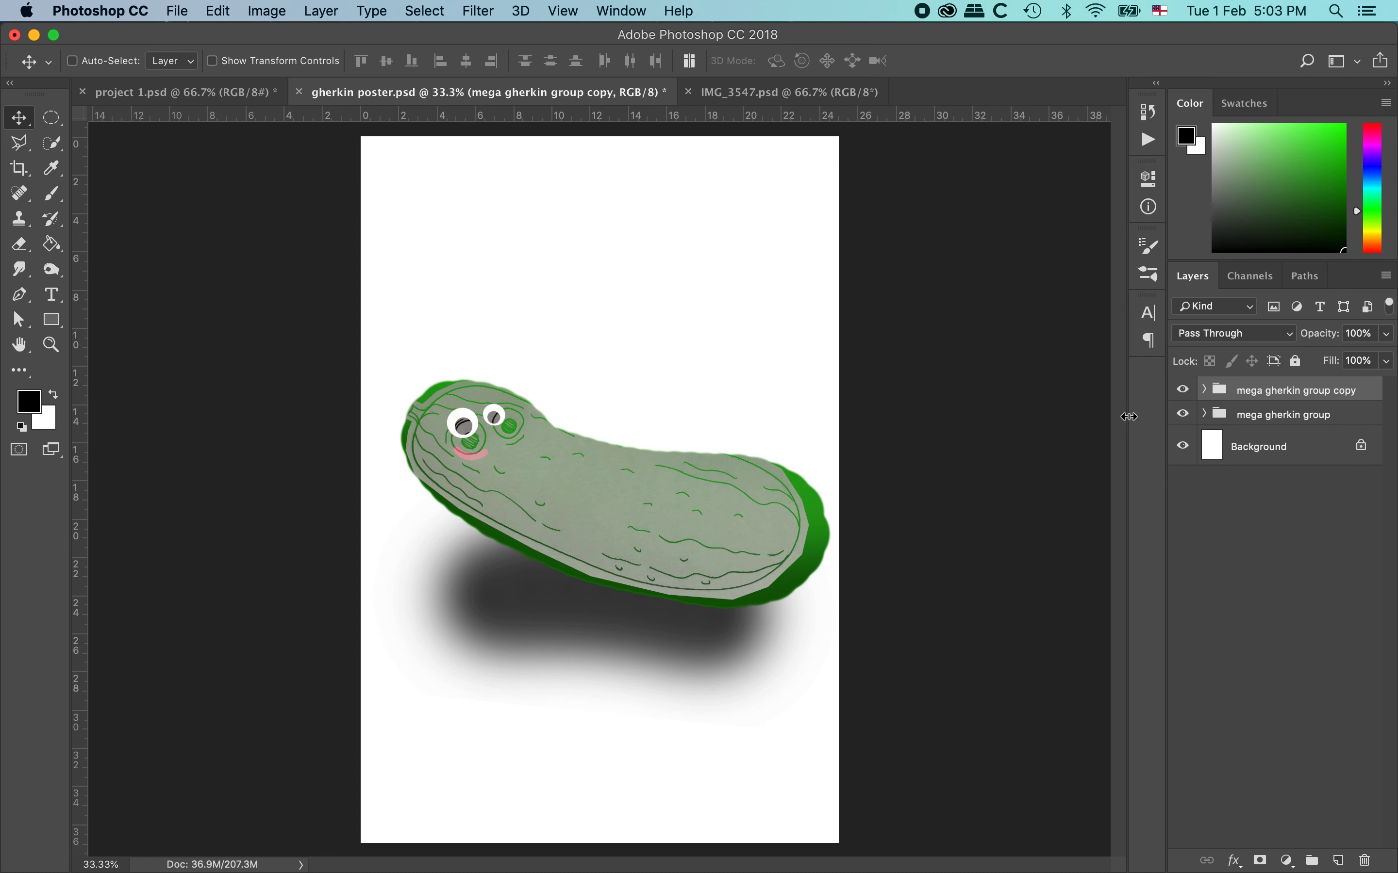
pyautogui.moveTo(613, 534); pyautogui.dragTo(642, 379)
pyautogui.press('super+j')
pyautogui.press('super')
pyautogui.press('super+j')
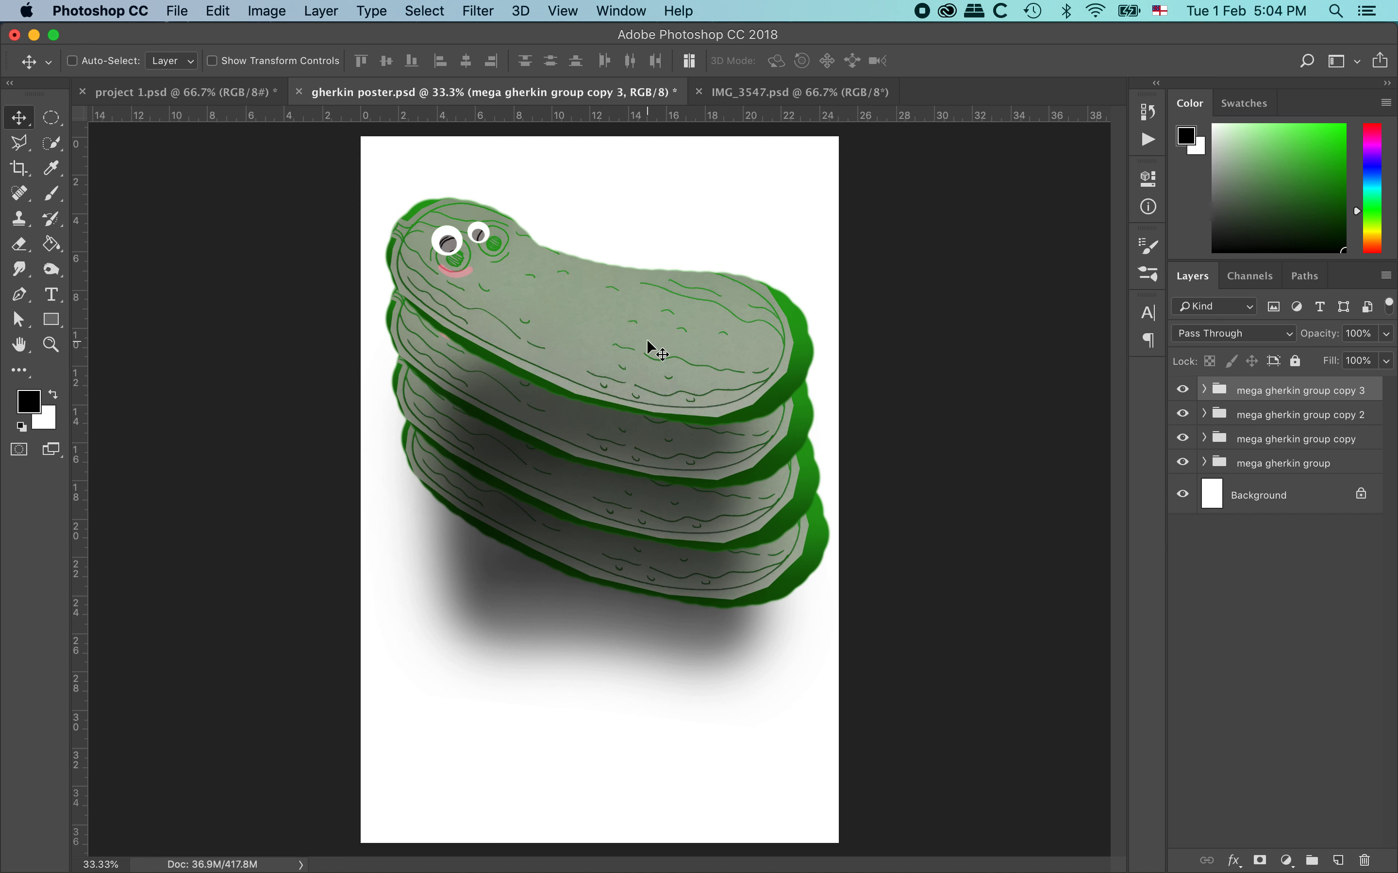
# - Select mega gherkin group copy 2 and toggle the gherkin copies' visibility to compare them
pyautogui.click(1184, 391)
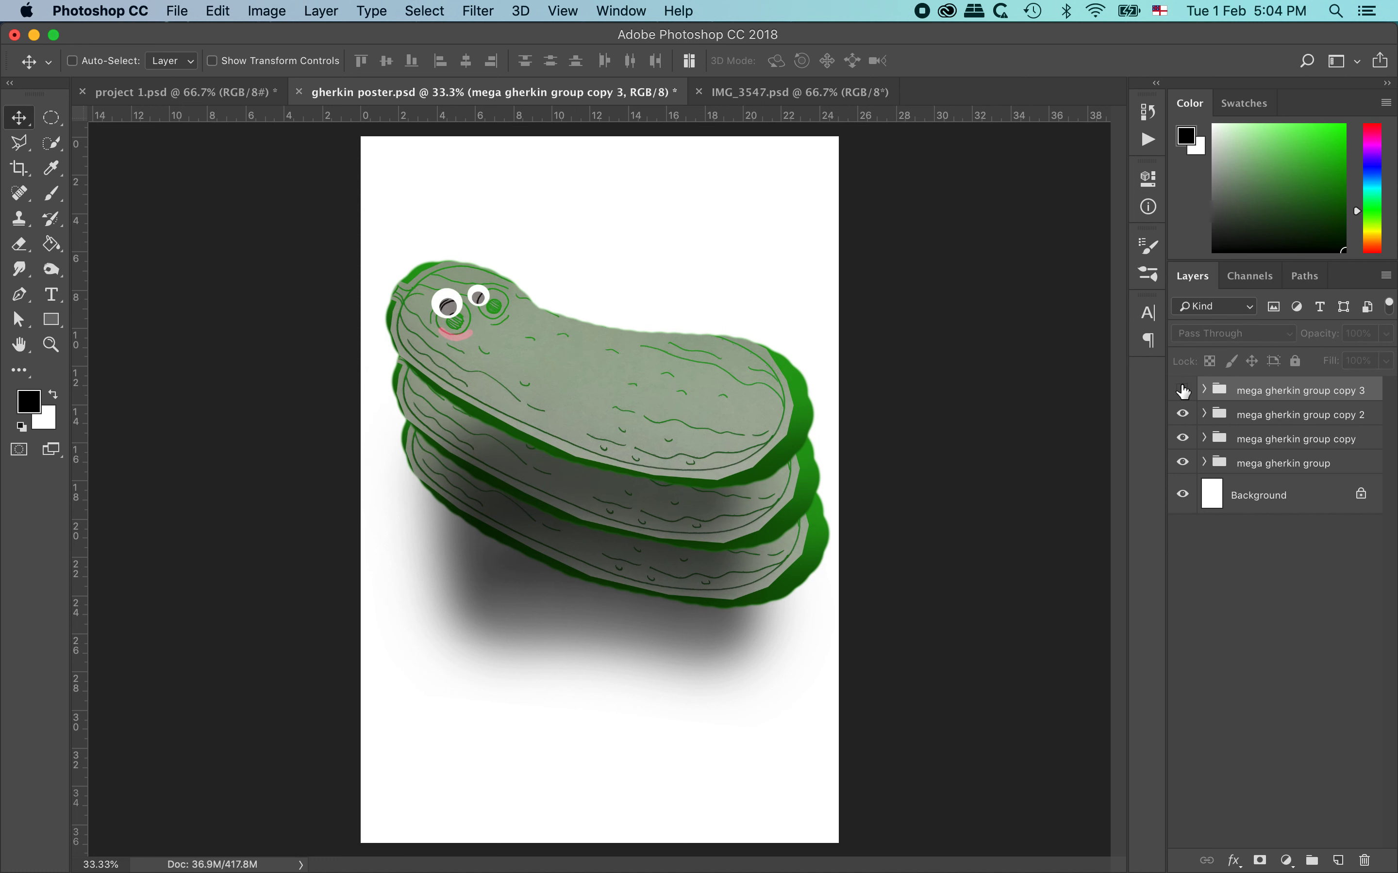
pyautogui.click(1184, 390)
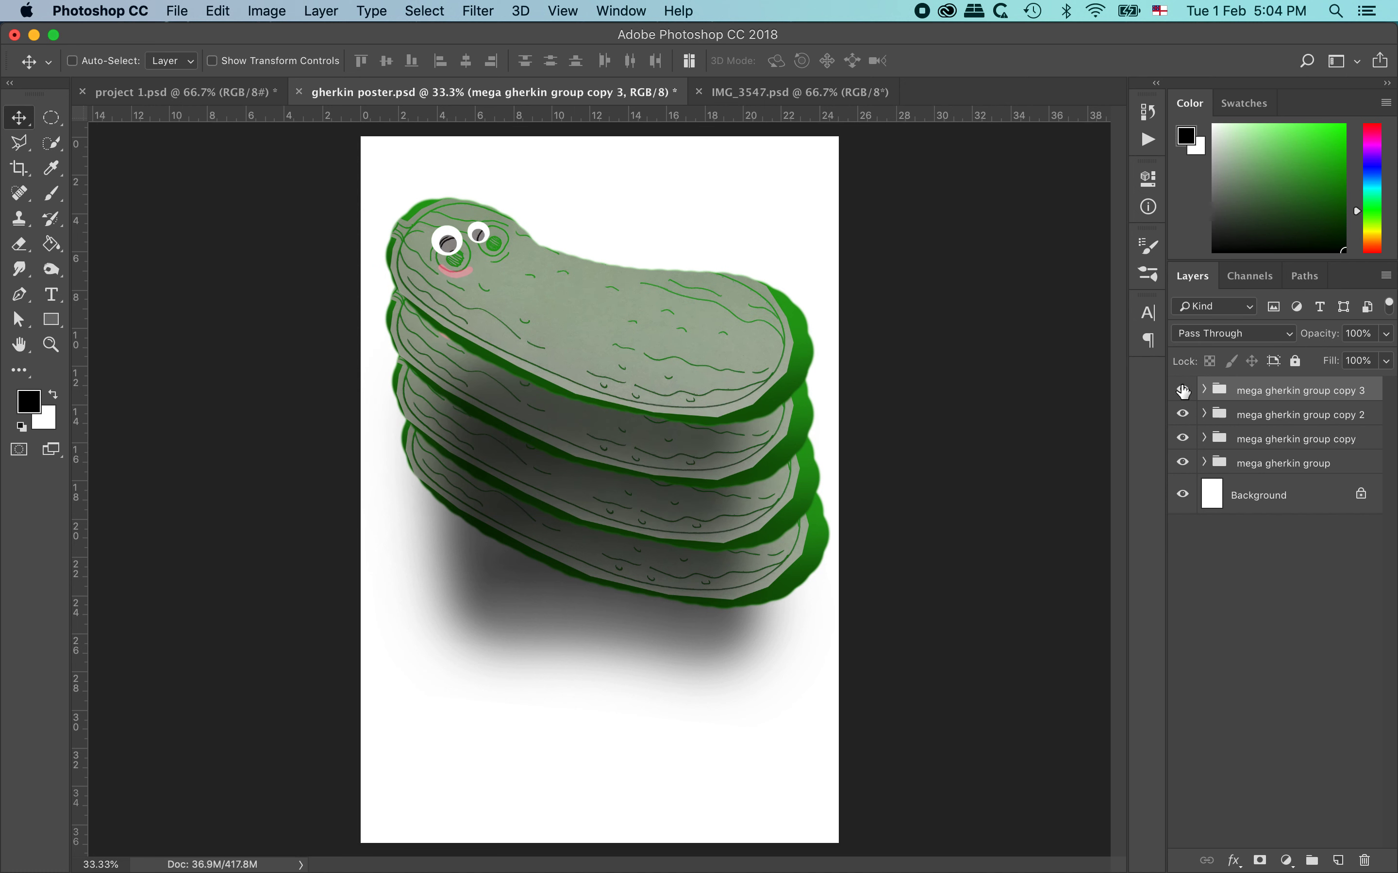
pyautogui.click(1268, 415)
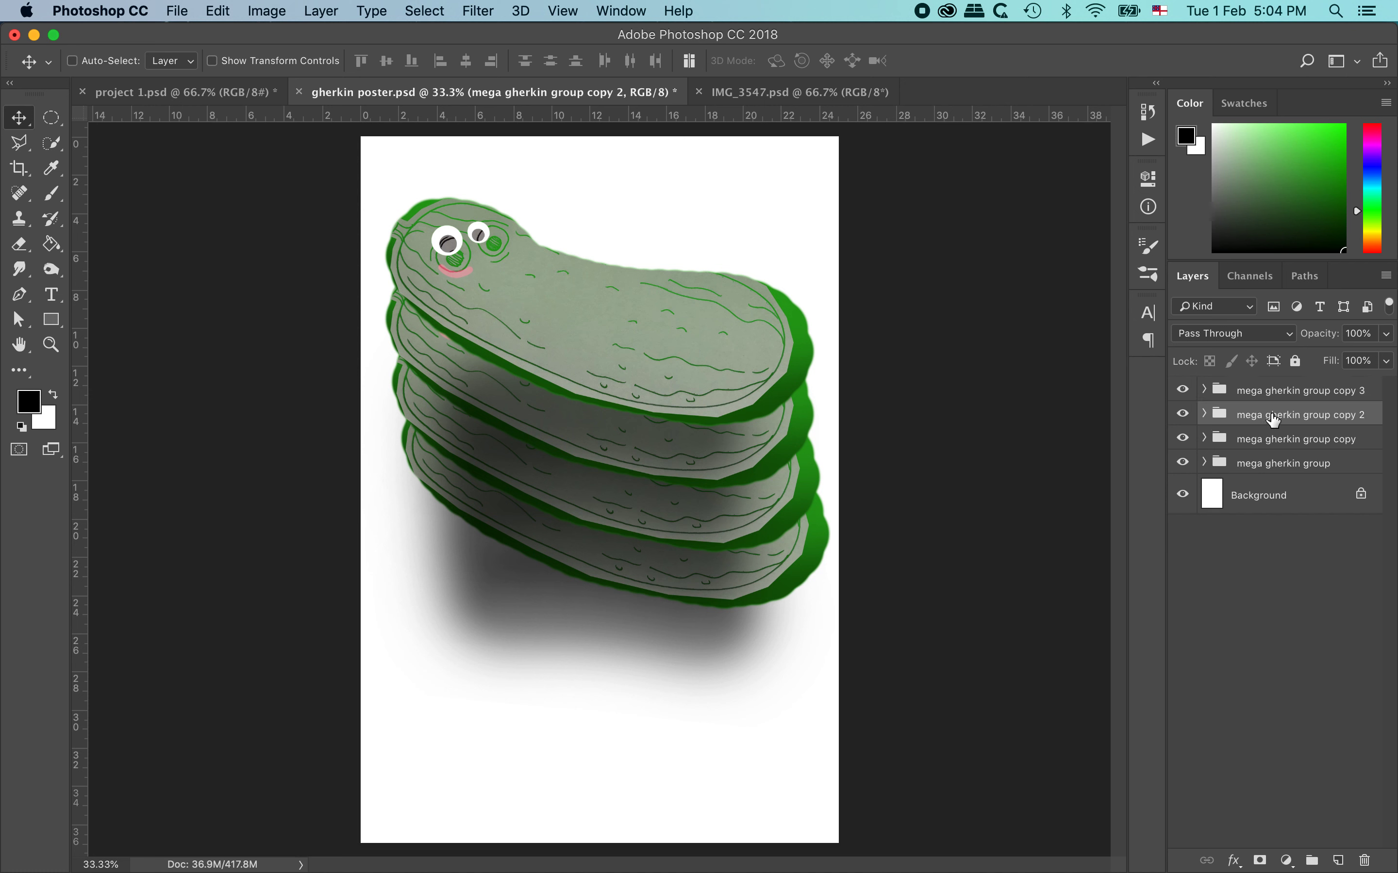
pyautogui.click(1184, 415)
pyautogui.click(1184, 414)
pyautogui.click(1184, 415)
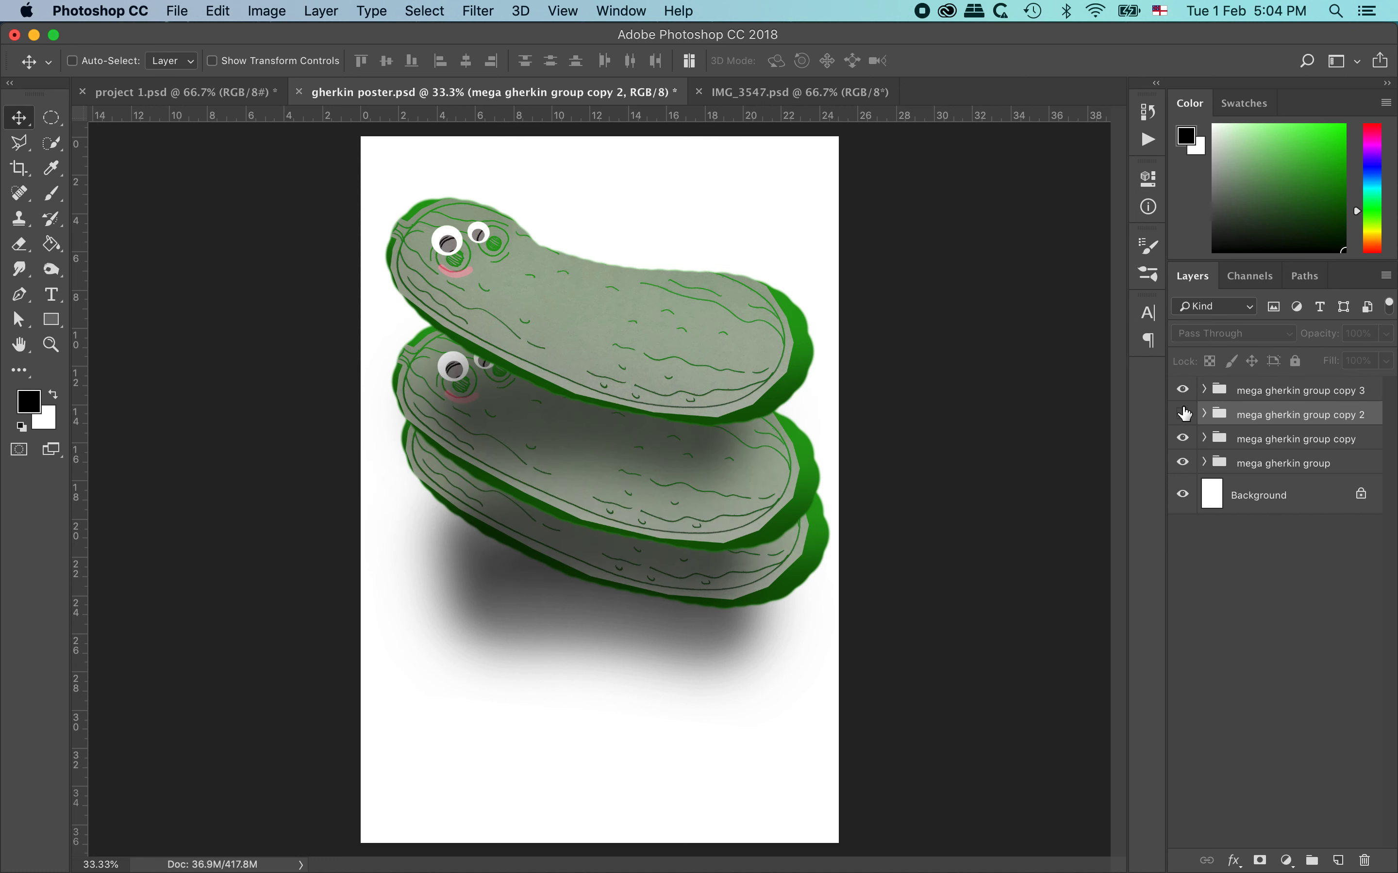
pyautogui.click(1184, 414)
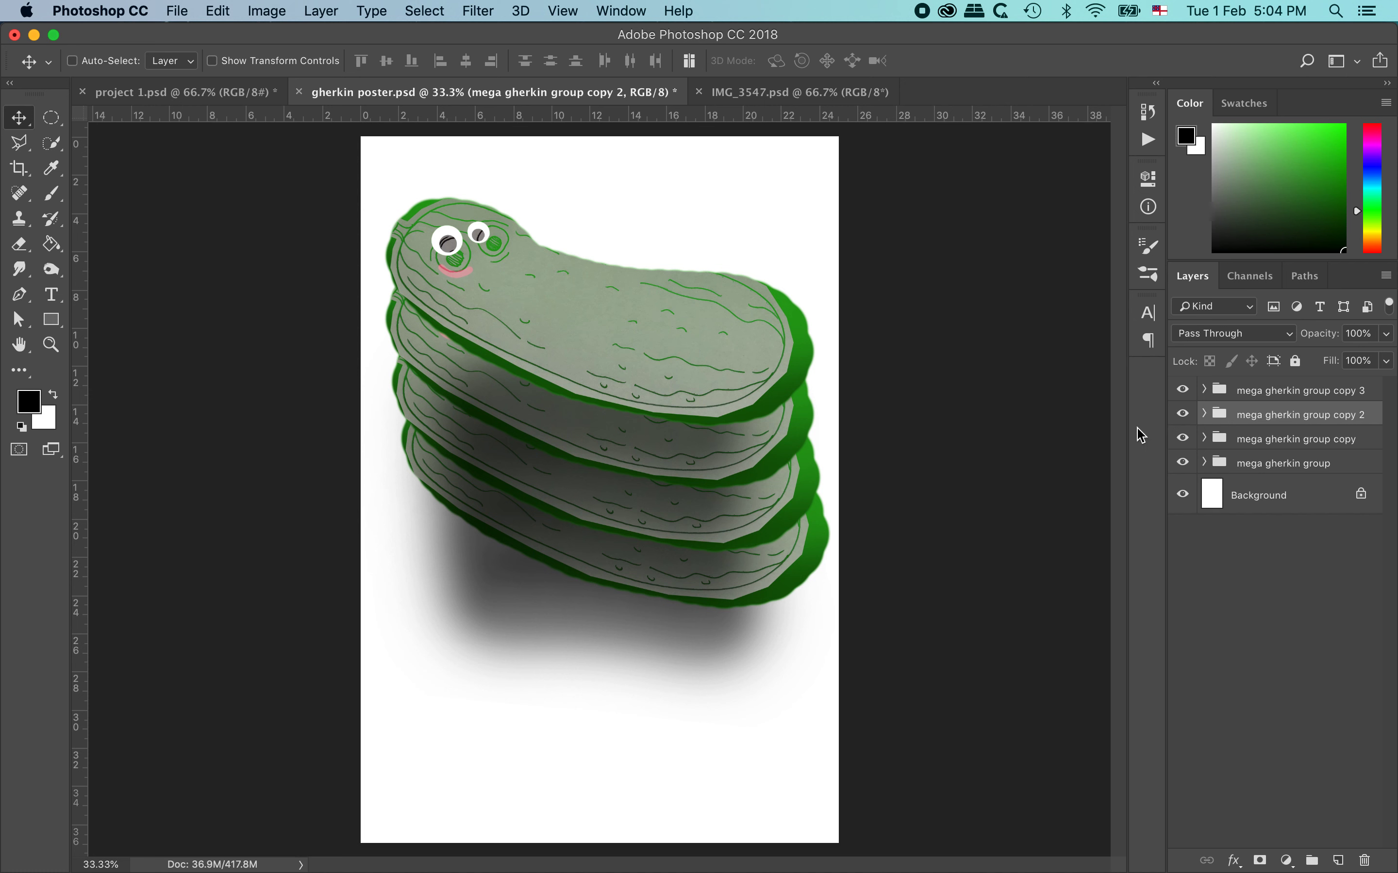
# - Scale the second gherkin to about 91% and the third to about 87%
pyautogui.press('super')
pyautogui.press('super+t')
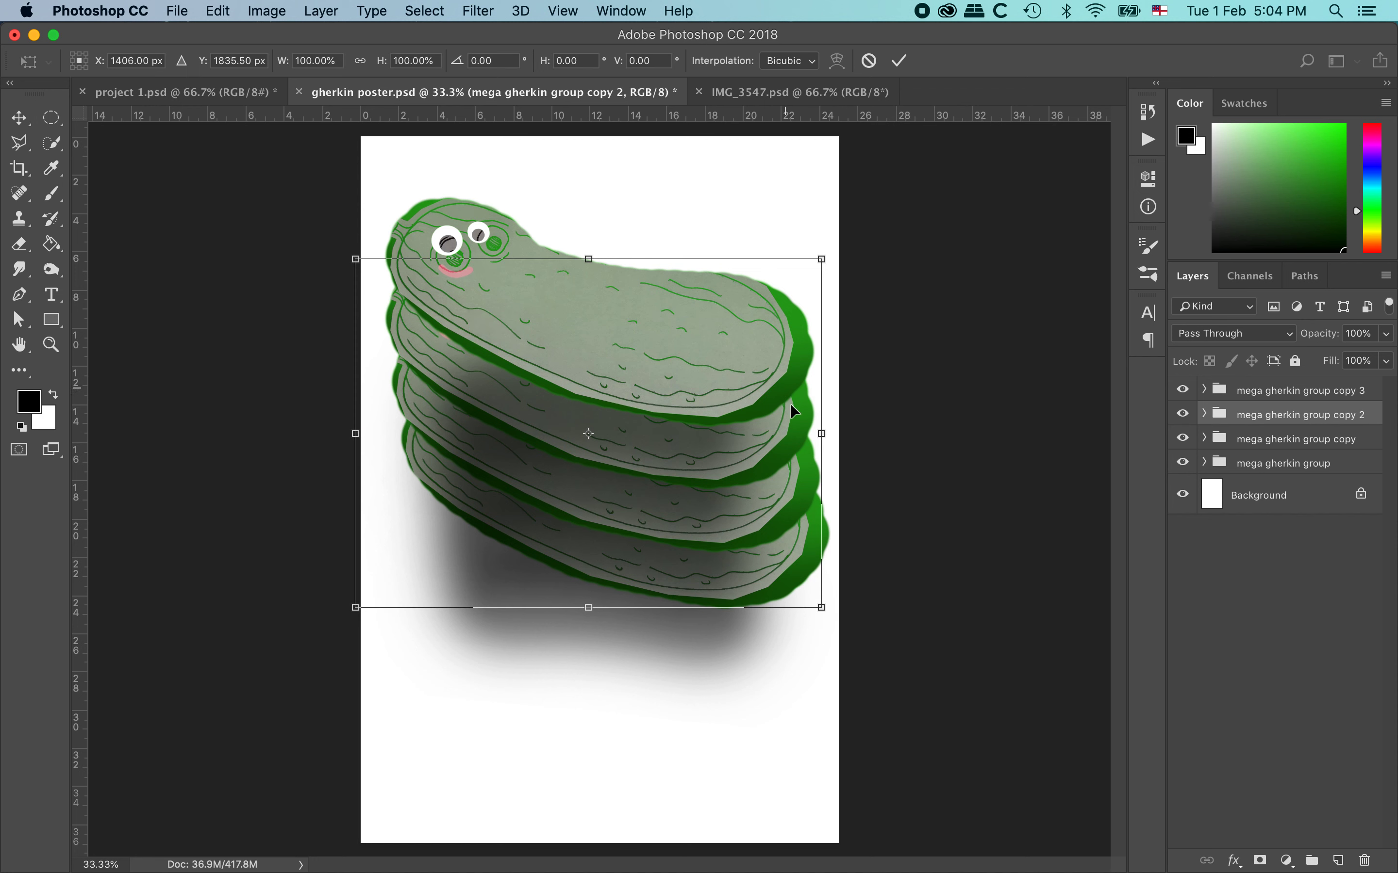
pyautogui.moveTo(820, 610); pyautogui.dragTo(801, 592)
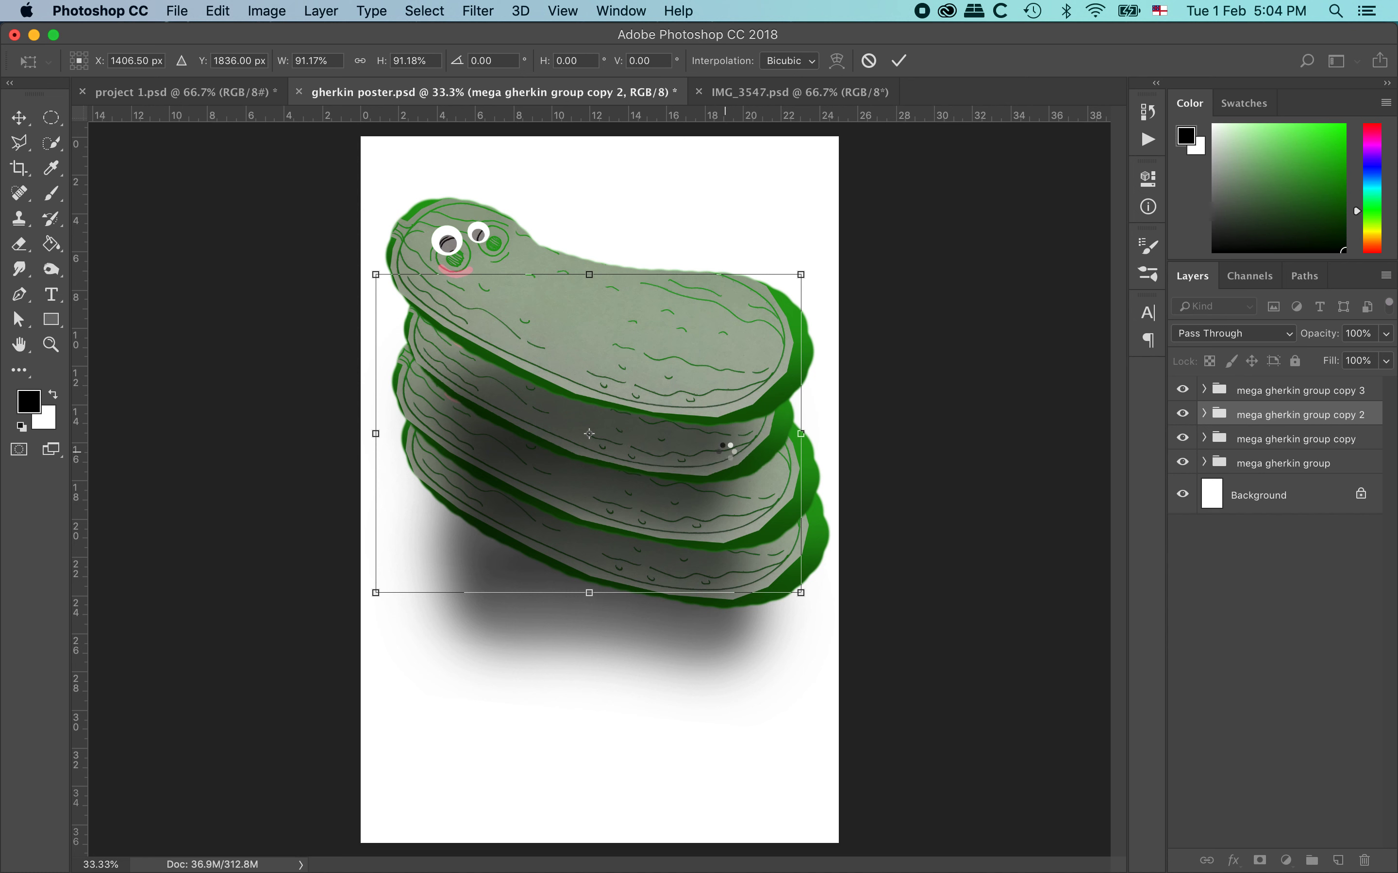
pyautogui.press('Return')
pyautogui.click(1327, 445)
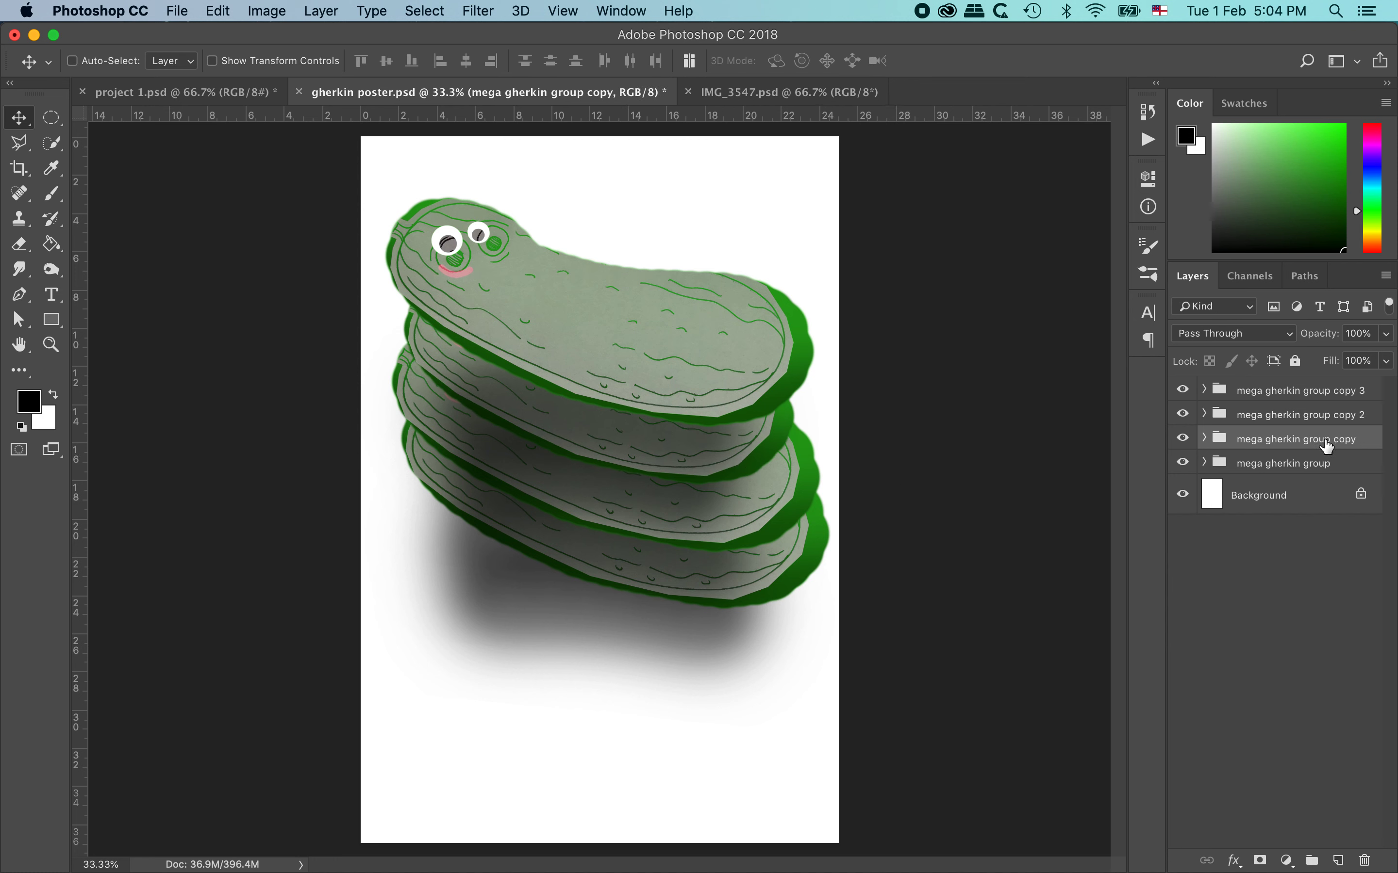
pyautogui.press('super')
pyautogui.press('super+t')
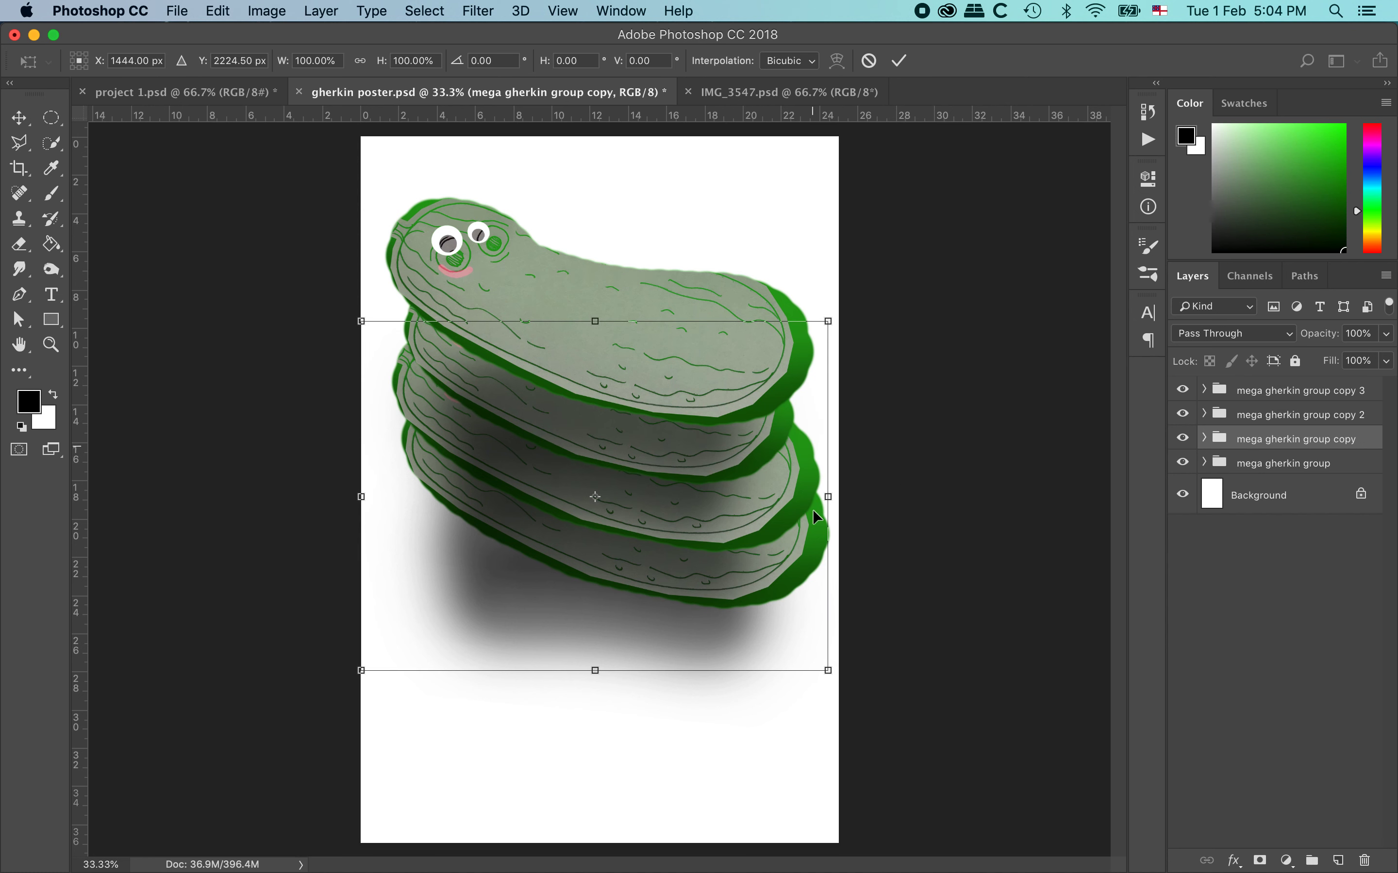
pyautogui.moveTo(826, 672); pyautogui.dragTo(807, 644)
pyautogui.press('Return')
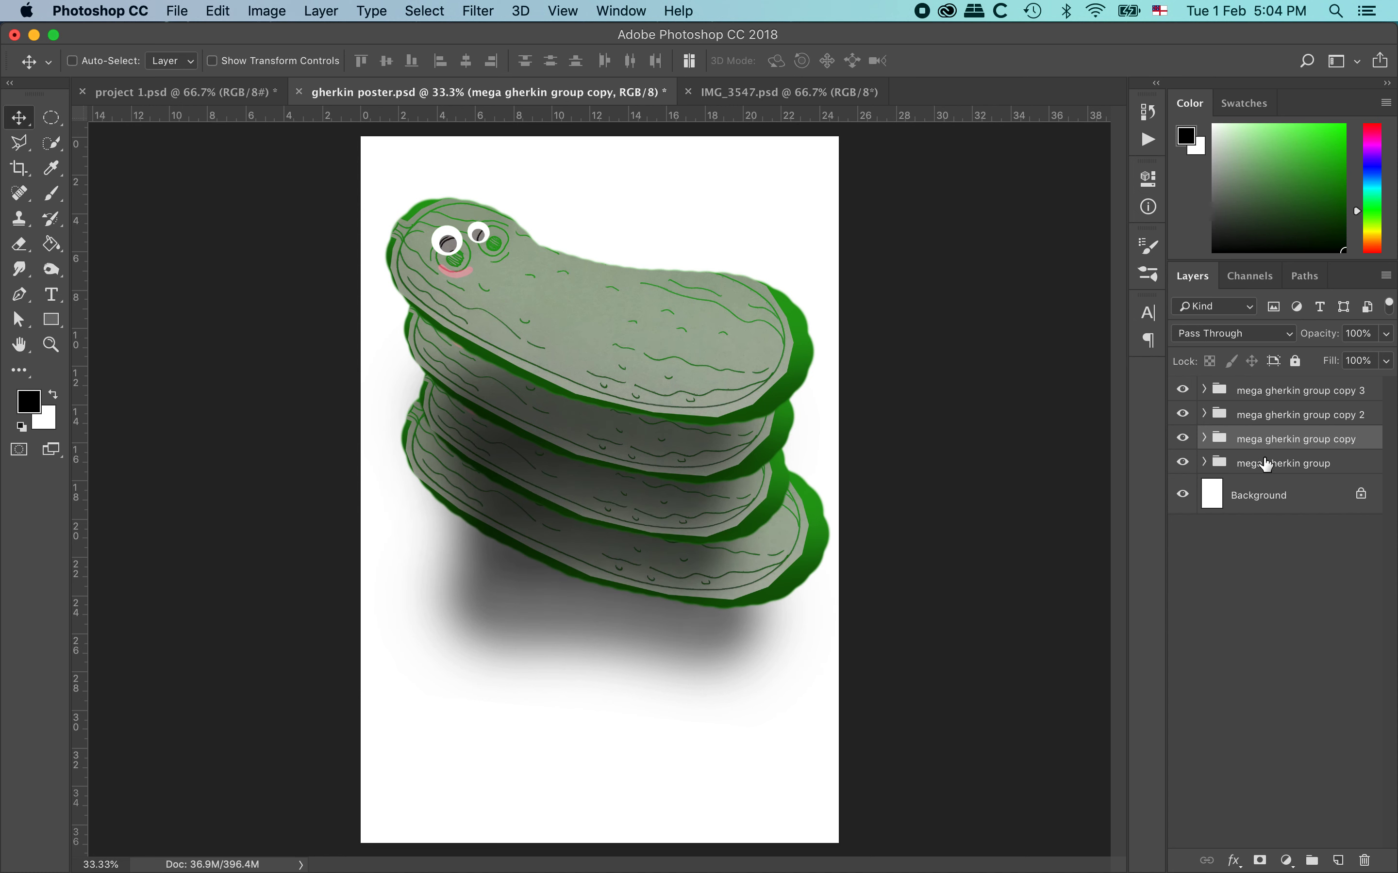
# - Shrink the bottom gherkin group to about 75% and move it further down the page
pyautogui.click(1311, 466)
pyautogui.press('super+t')
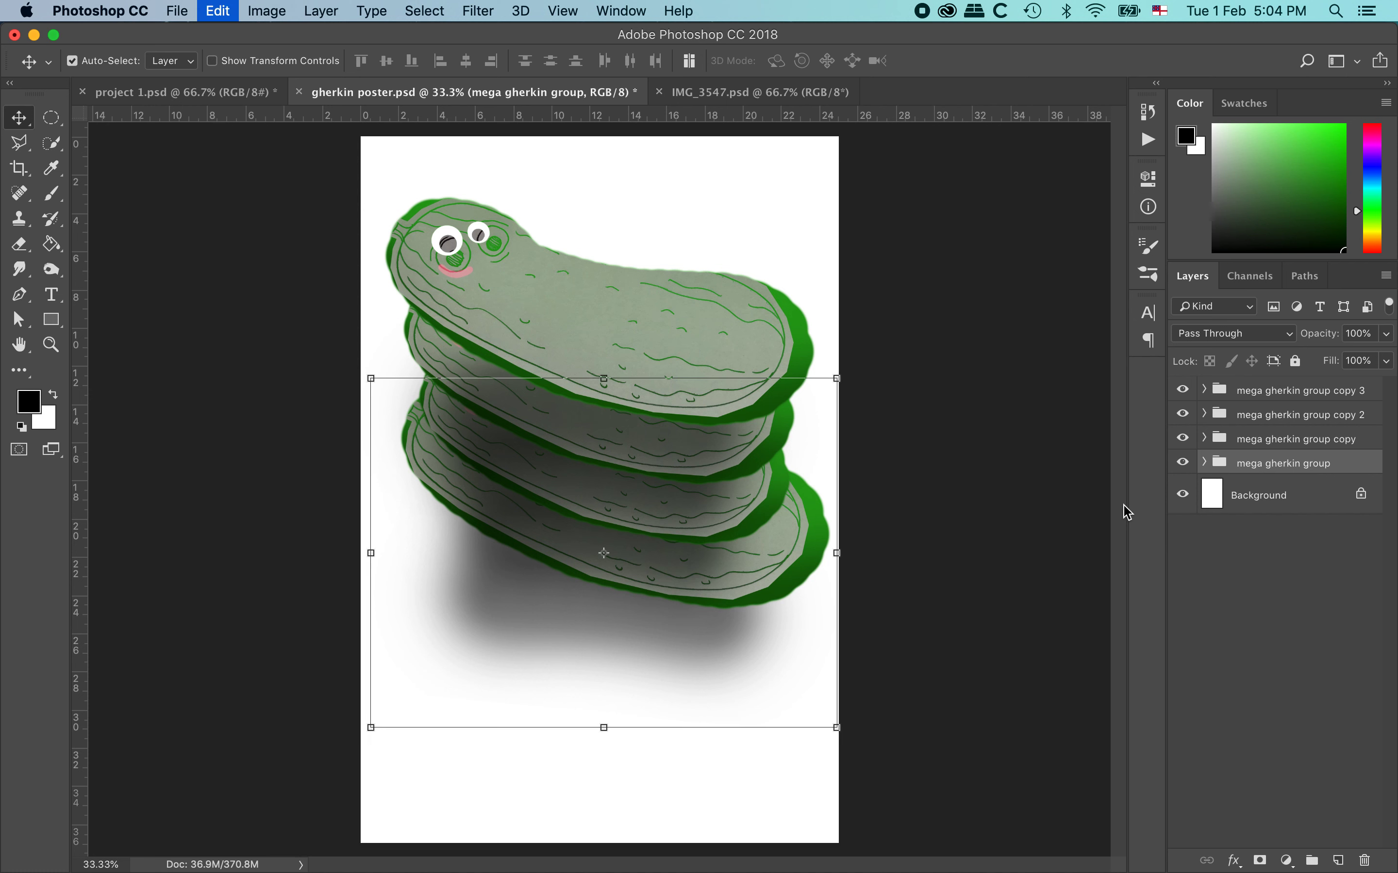
pyautogui.moveTo(836, 729); pyautogui.dragTo(783, 682)
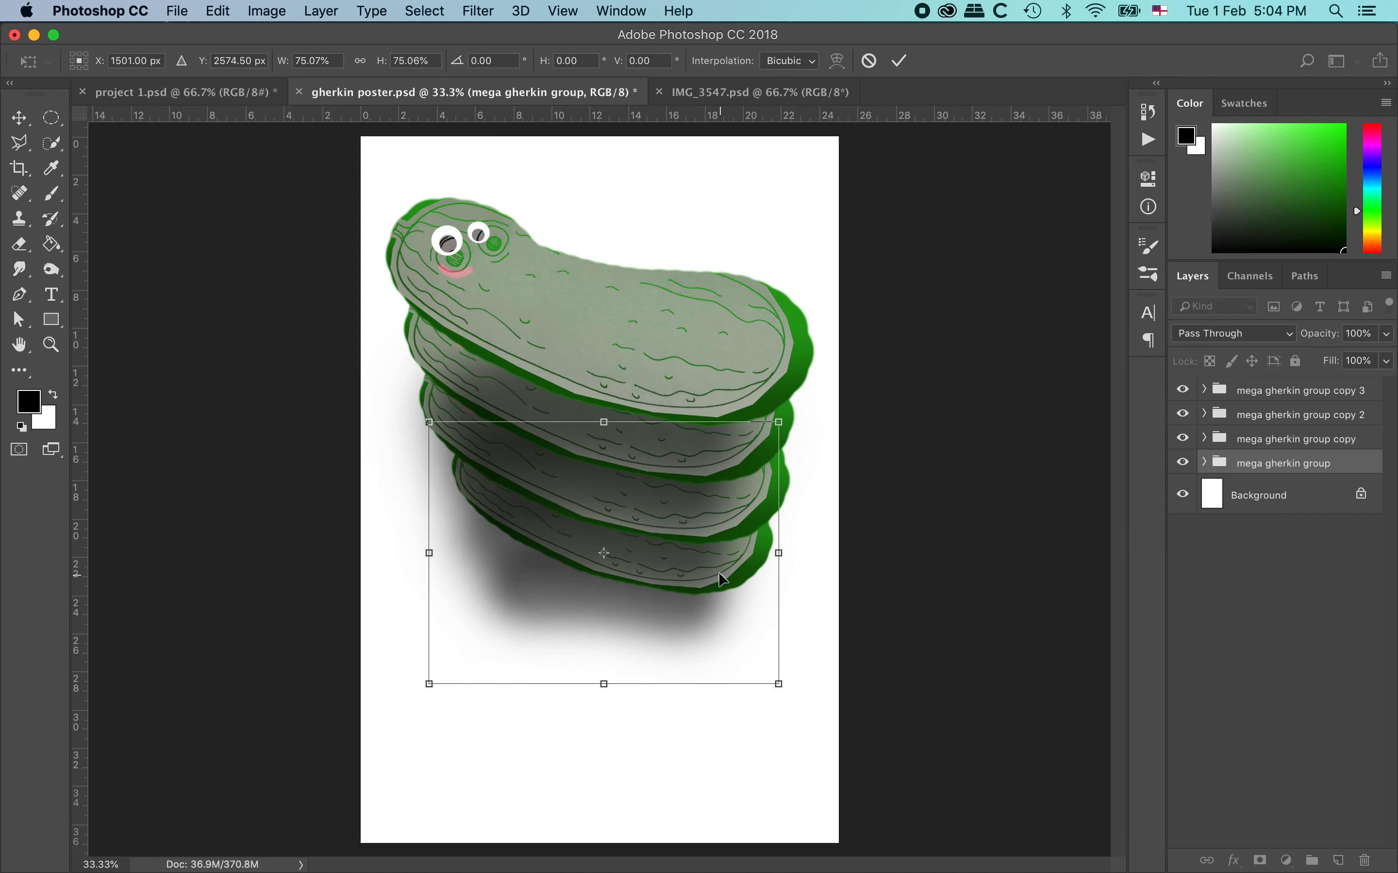
pyautogui.press('Return')
pyautogui.moveTo(719, 572); pyautogui.dragTo(717, 677)
# - Move the third gherkin down about 3 cm and nudge the second gherkin slightly lower
pyautogui.click(1256, 450)
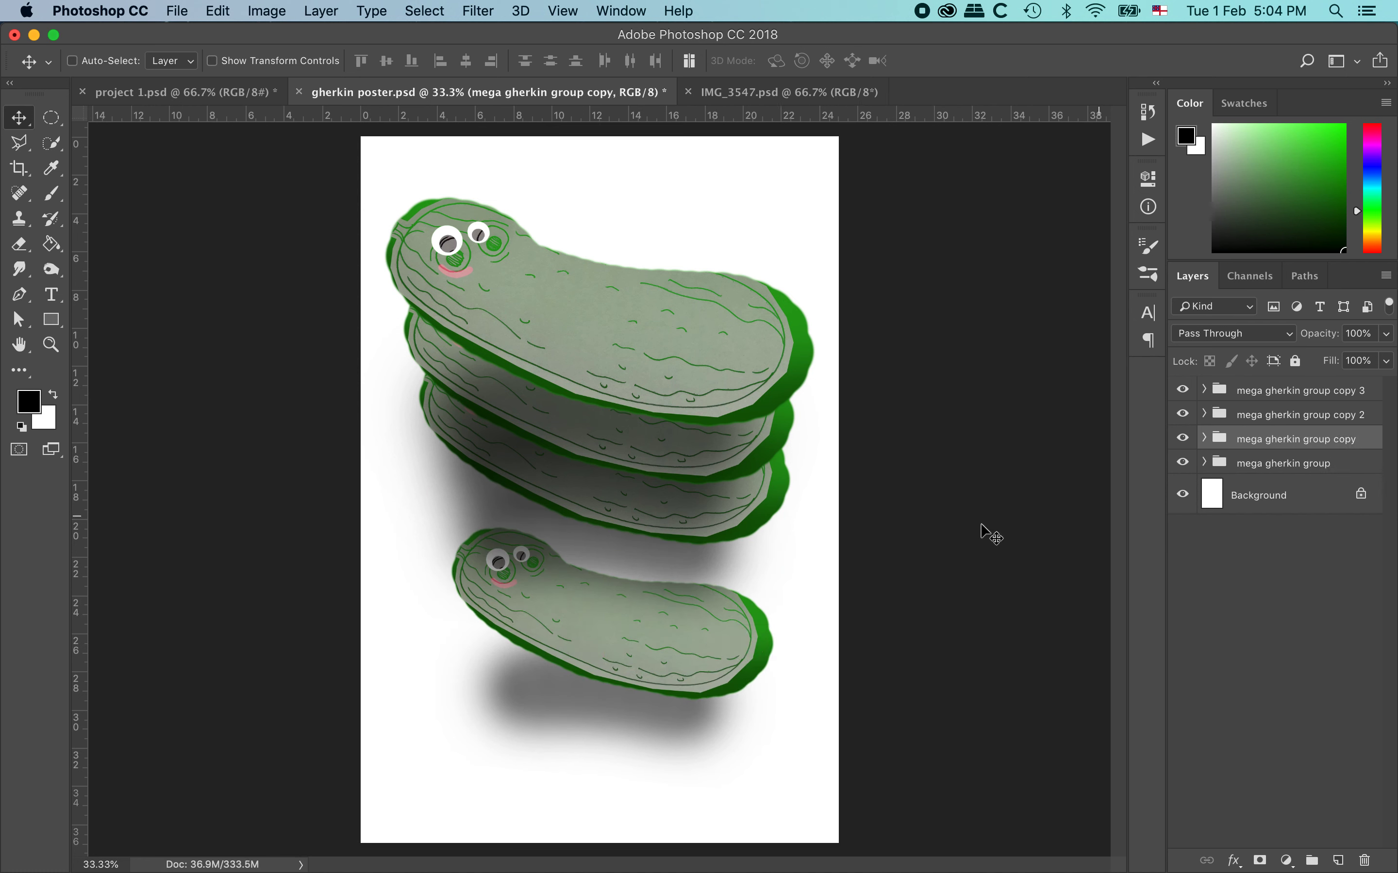
pyautogui.moveTo(658, 500); pyautogui.dragTo(663, 564)
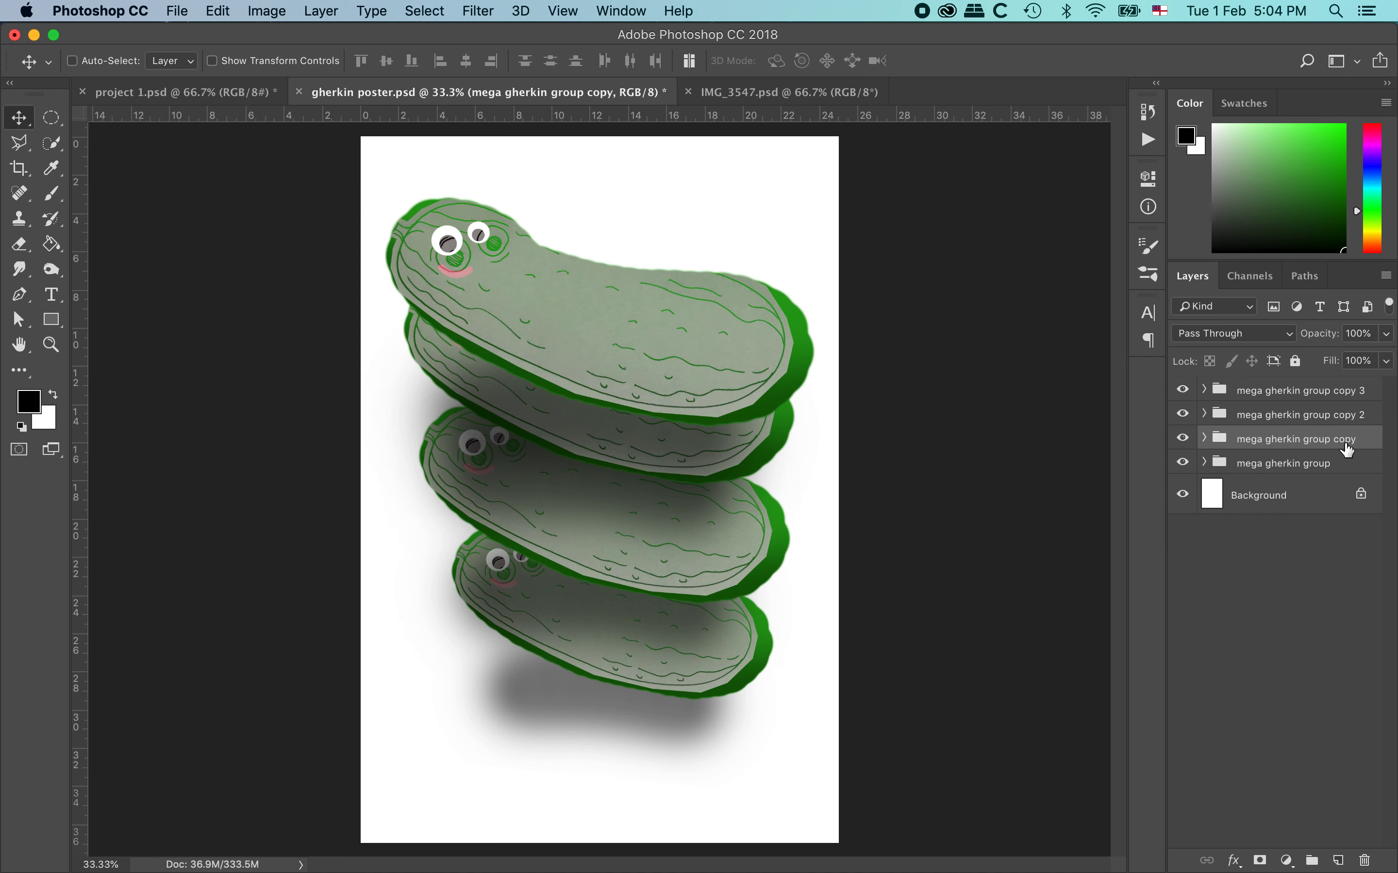
pyautogui.click(1320, 415)
pyautogui.moveTo(706, 461); pyautogui.dragTo(709, 479)
pyautogui.keyDown('super'); pyautogui.click(705, 572); pyautogui.keyUp('super')
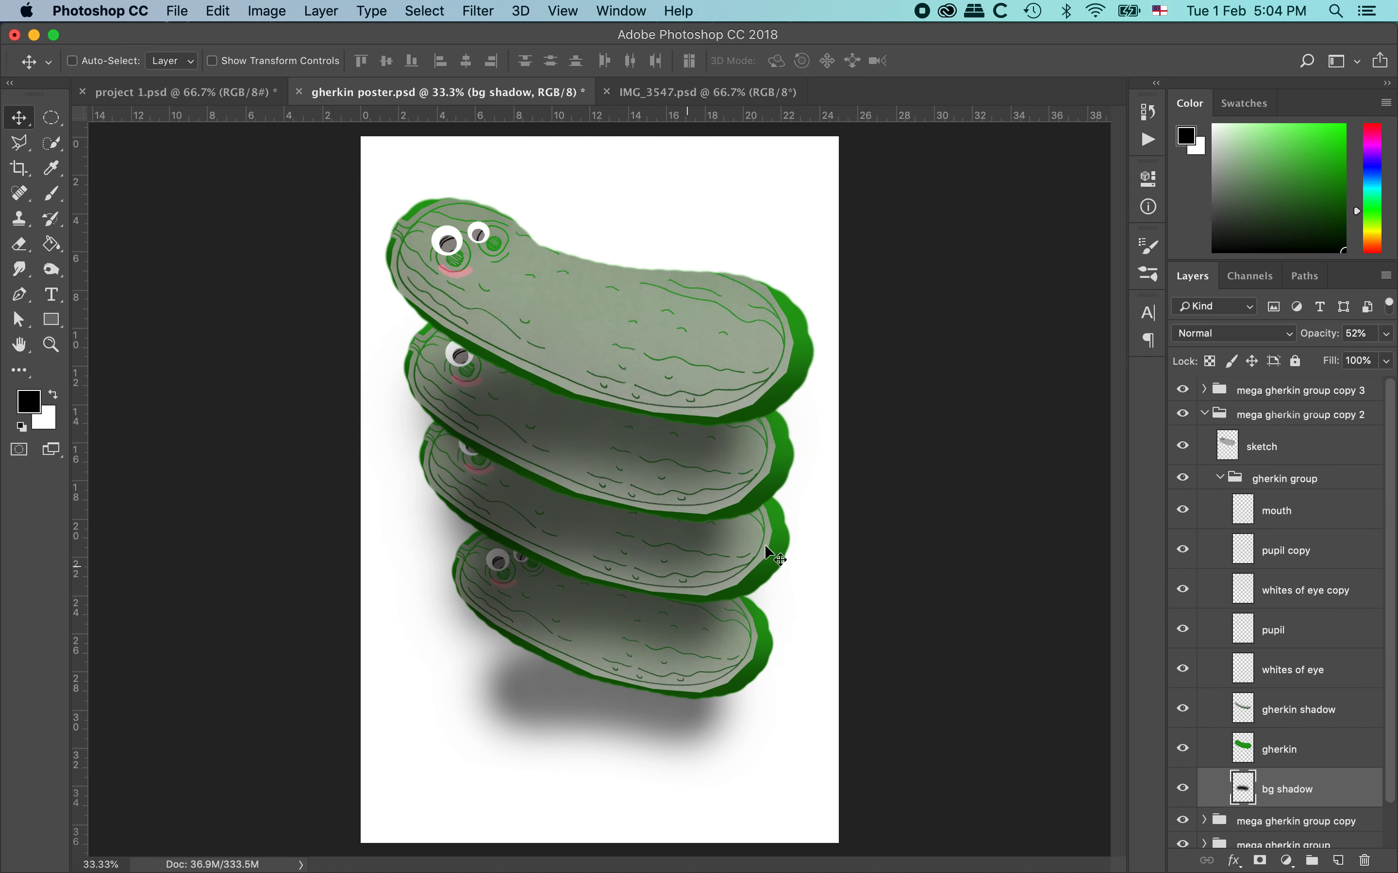
pyautogui.click(1206, 414)
# - Lower the third, bottom and second gherkins to even the diagonal spacing, then save
pyautogui.click(1264, 440)
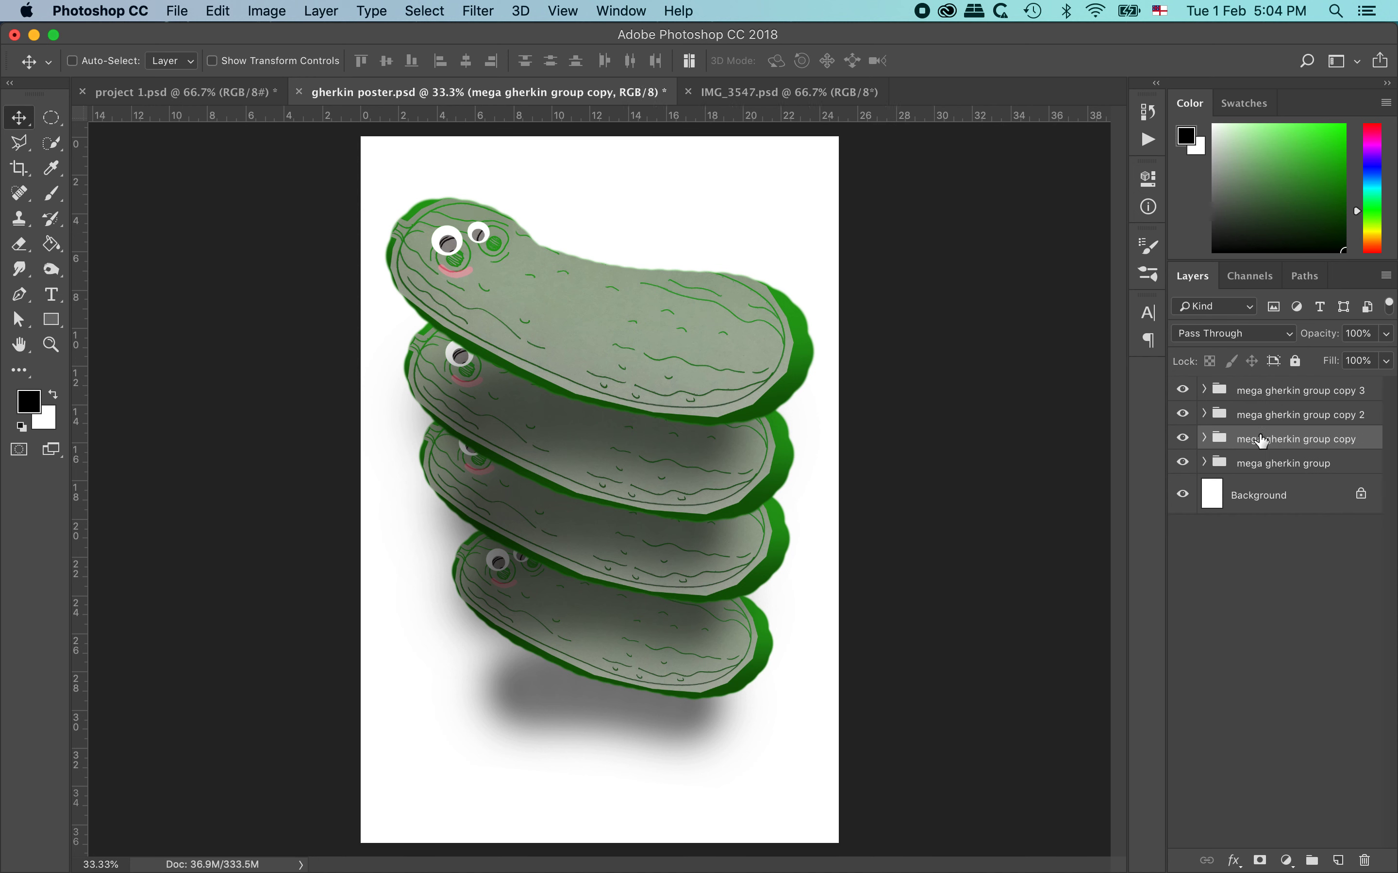
pyautogui.moveTo(699, 552); pyautogui.dragTo(698, 569)
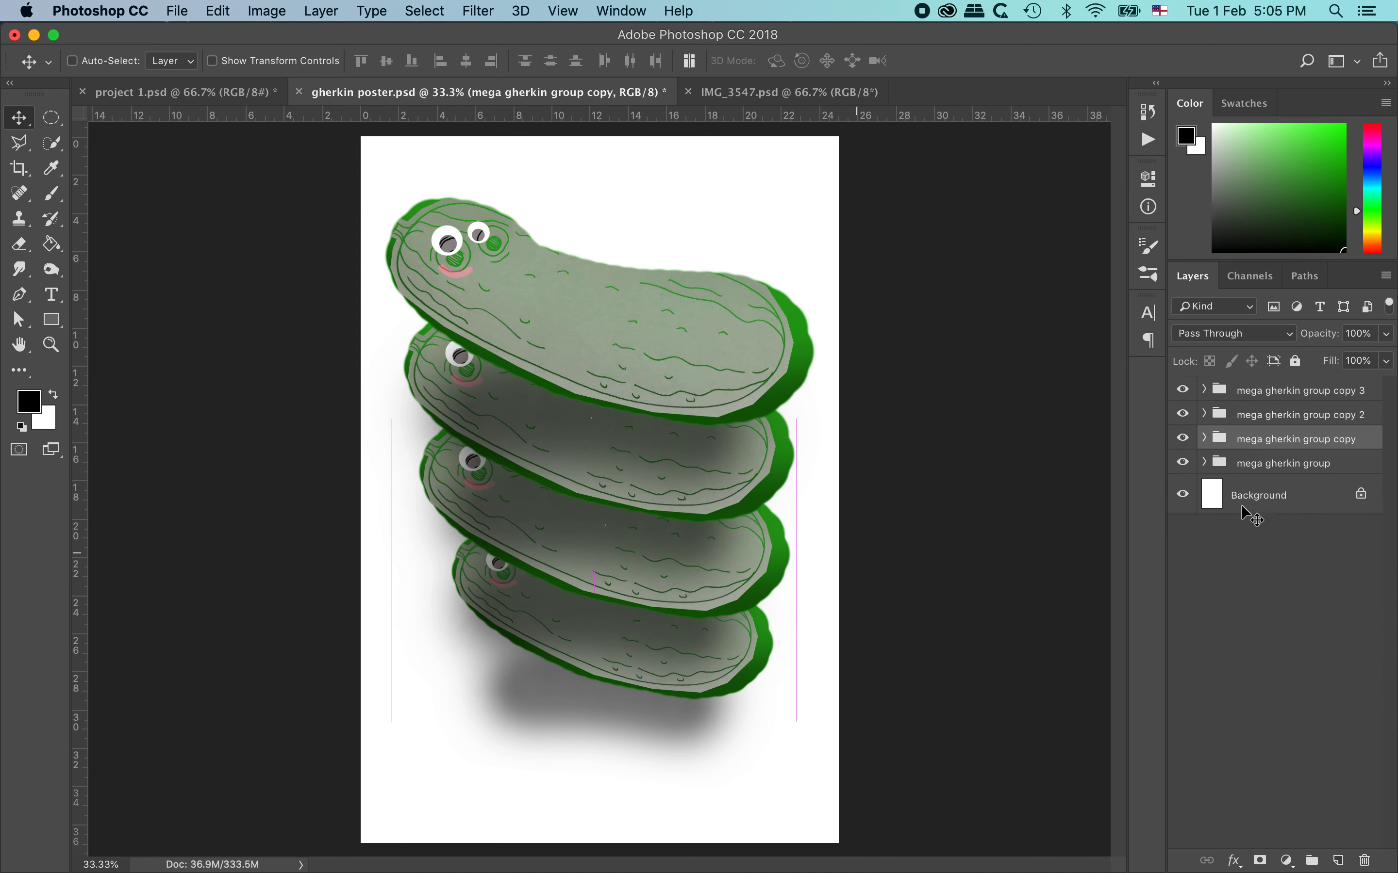
pyautogui.click(1289, 463)
pyautogui.moveTo(729, 661); pyautogui.dragTo(723, 725)
pyautogui.click(1297, 442)
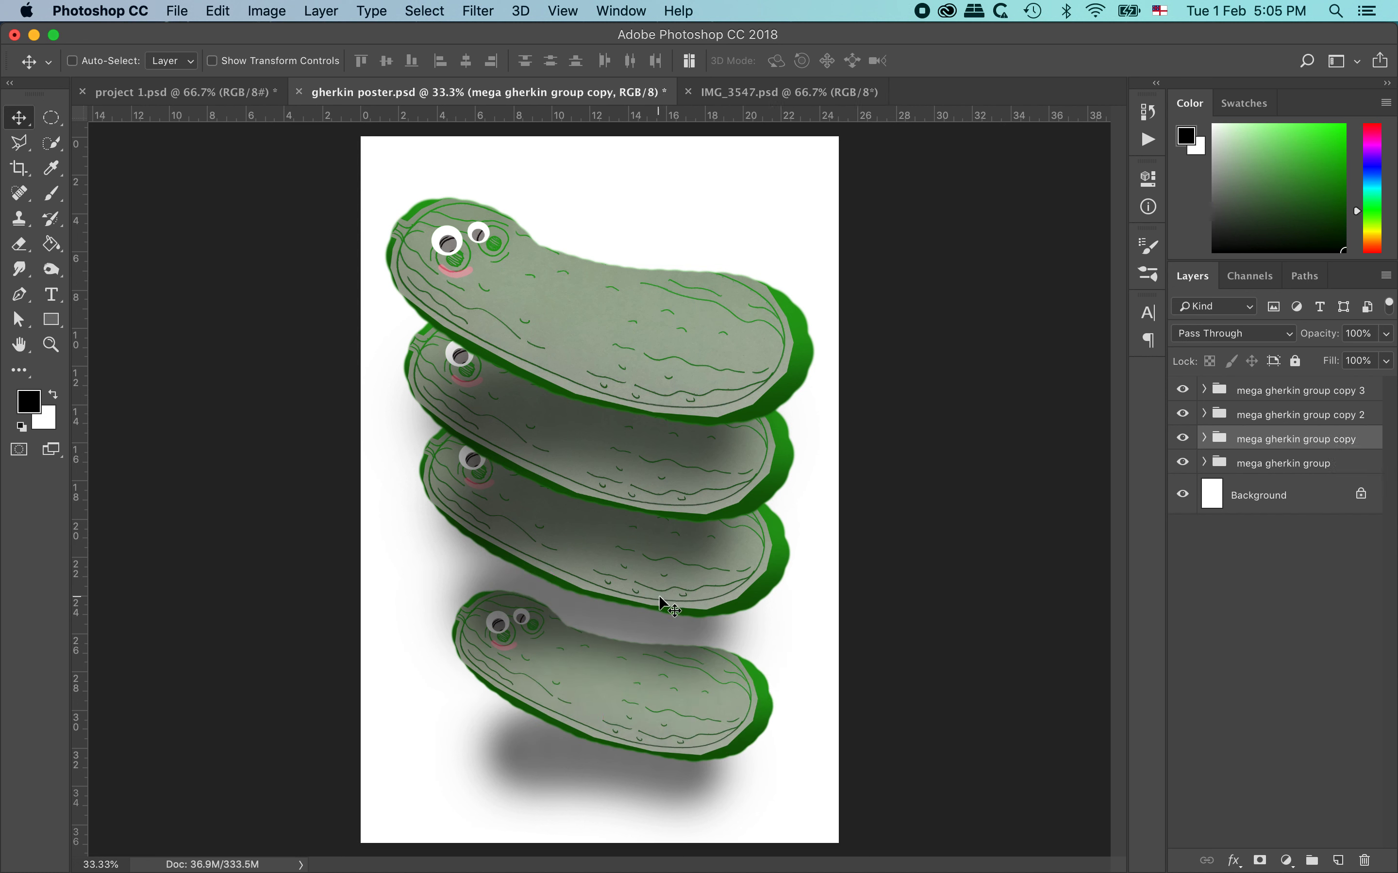
pyautogui.moveTo(658, 595); pyautogui.dragTo(669, 627)
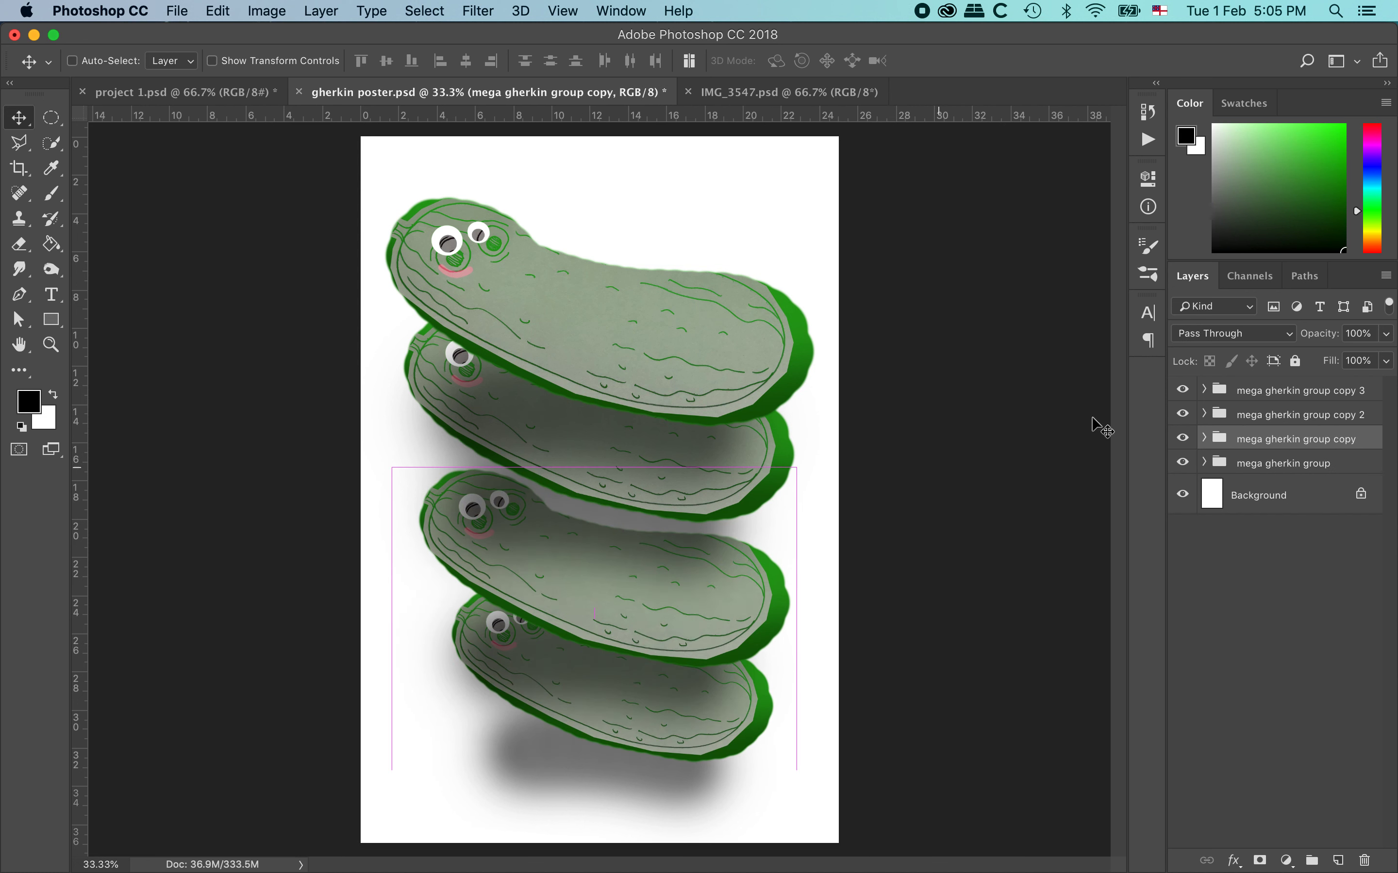
pyautogui.click(1297, 414)
pyautogui.moveTo(620, 476); pyautogui.dragTo(620, 504)
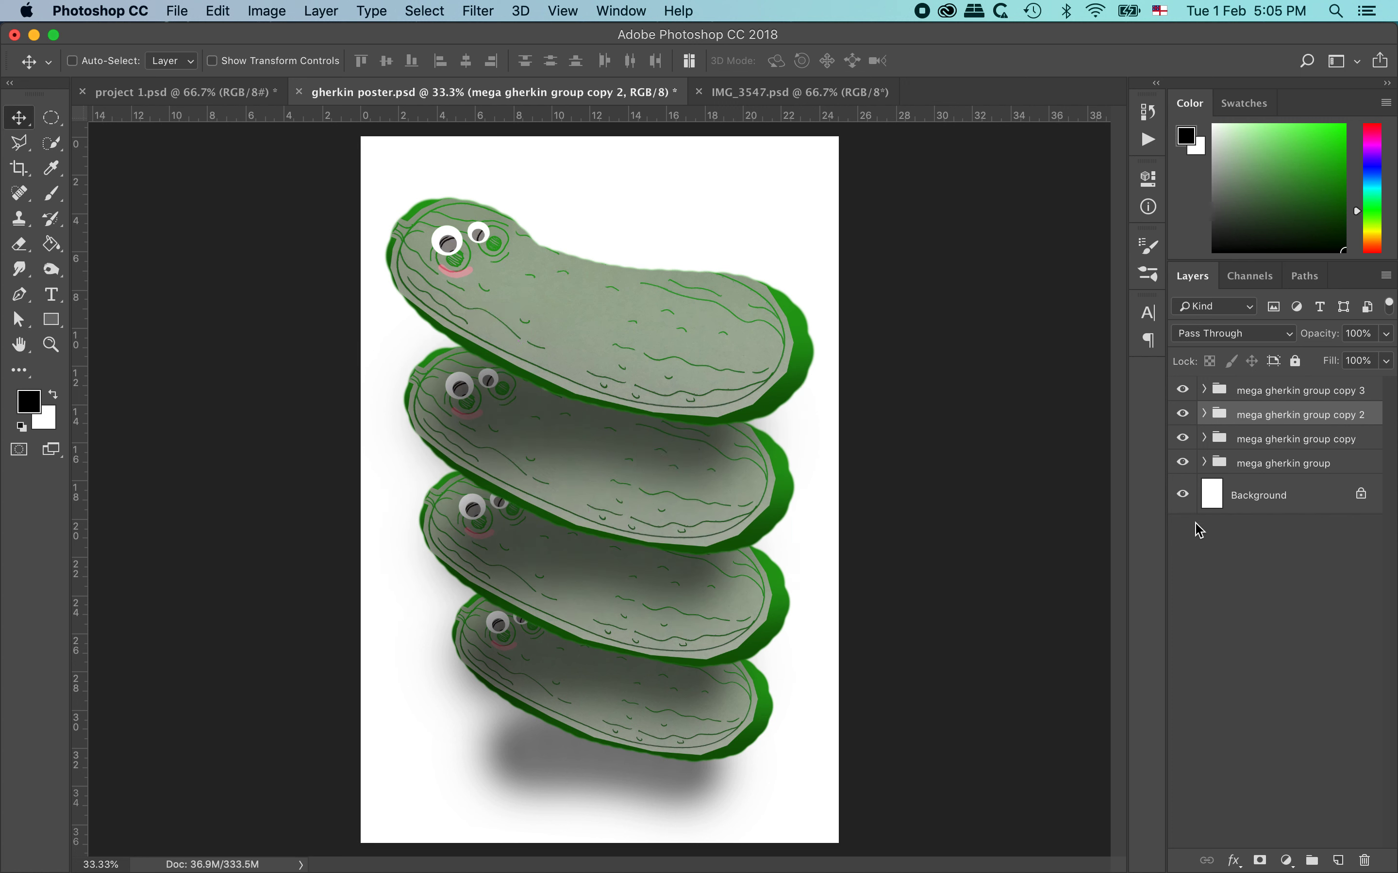
pyautogui.press('super+s')
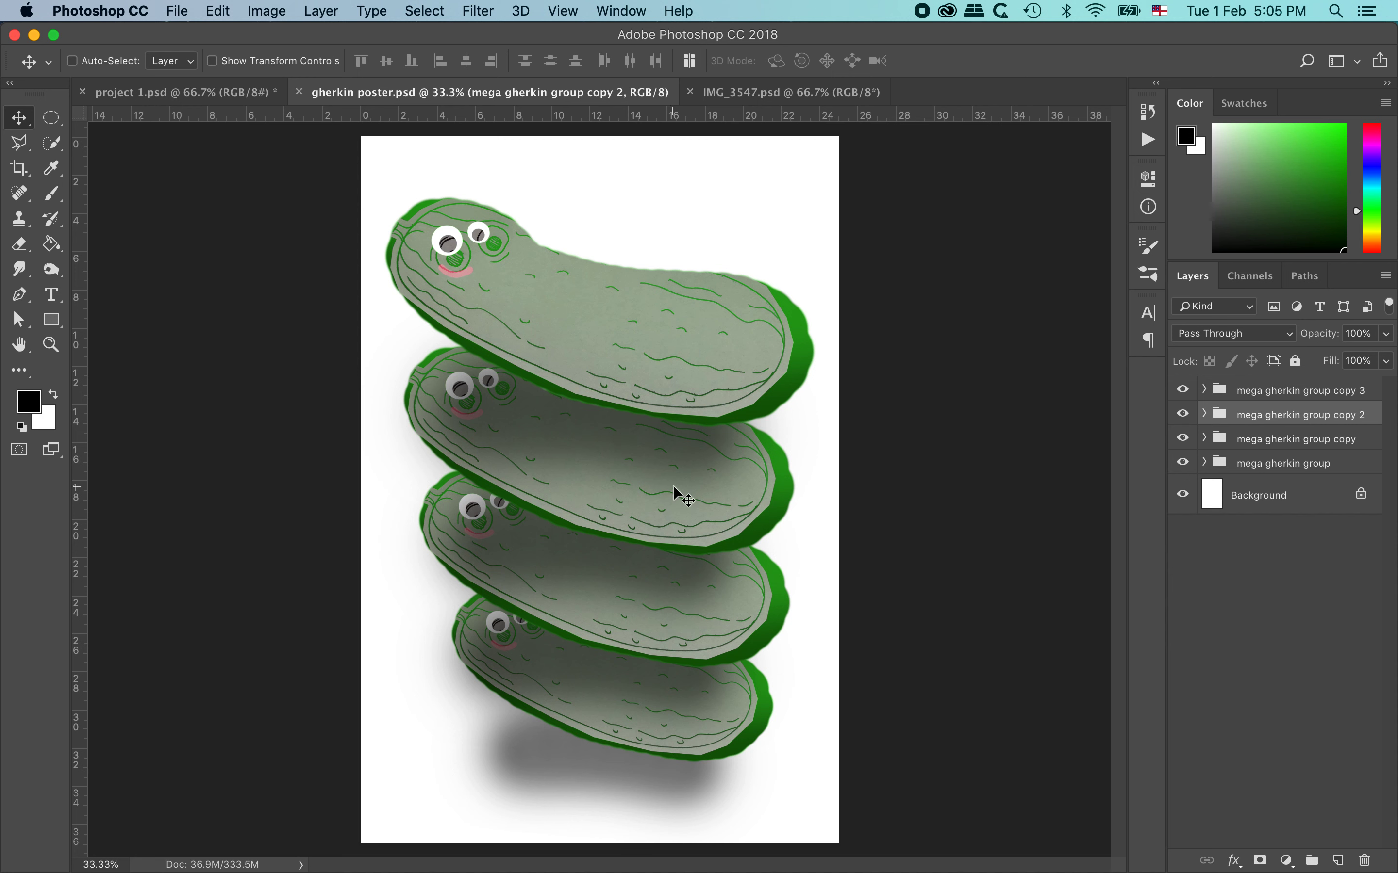
# - Hide and reshow mega gherkin group copy 2, then open the new fill or adjustment layer menu
pyautogui.click(1183, 414)
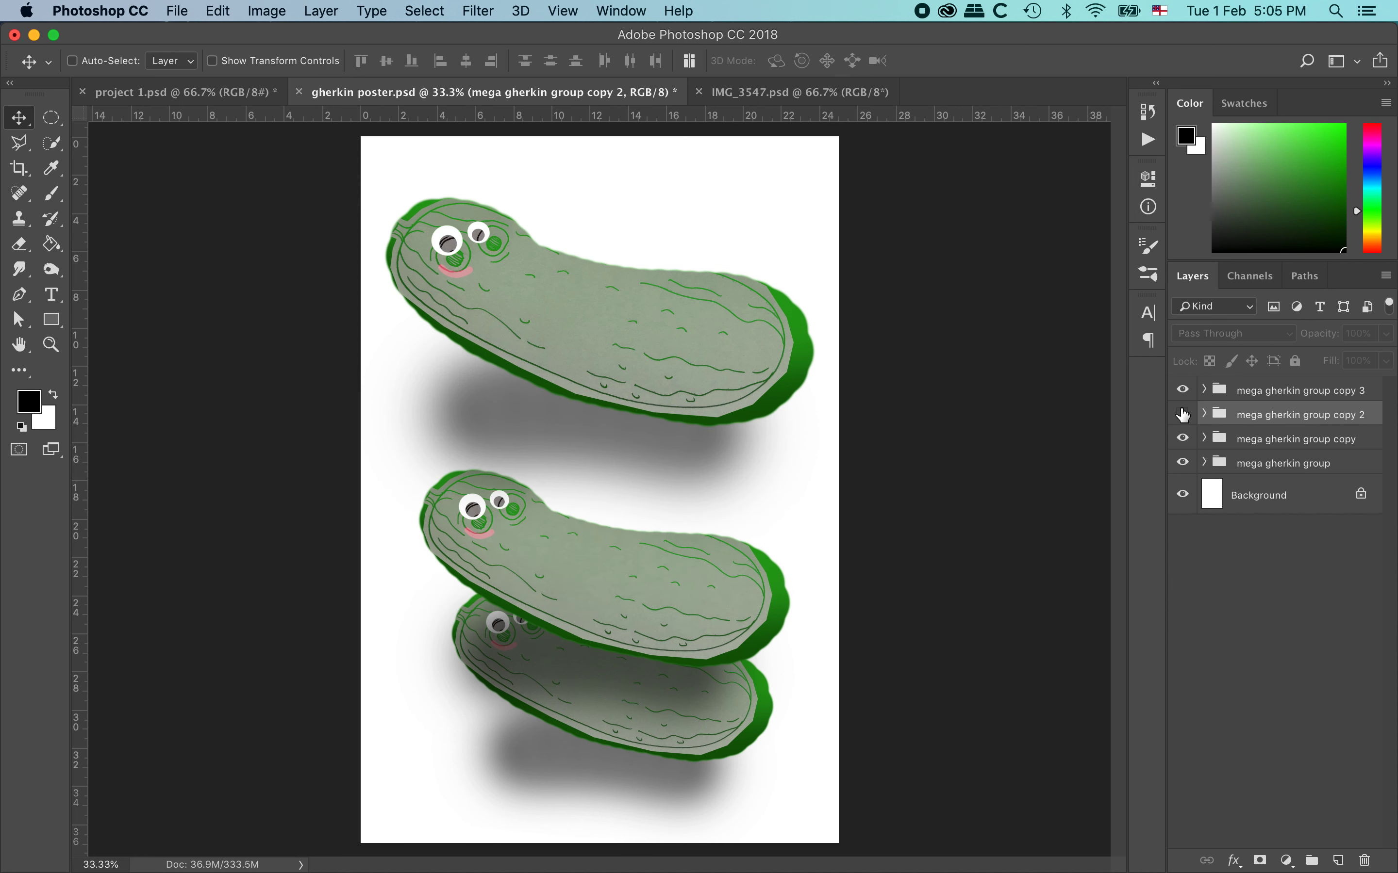
pyautogui.click(1183, 415)
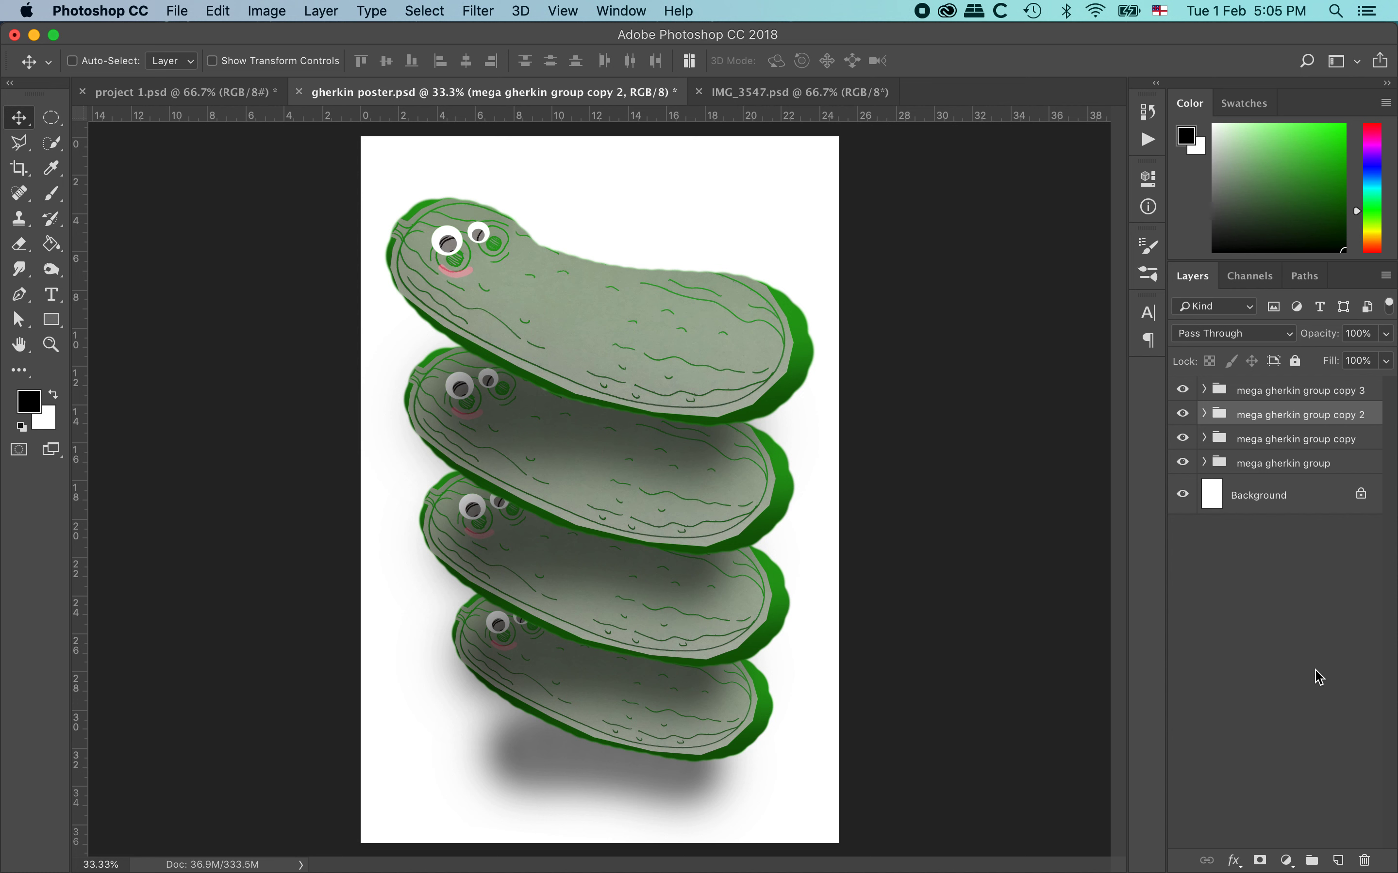
pyautogui.click(1292, 864)
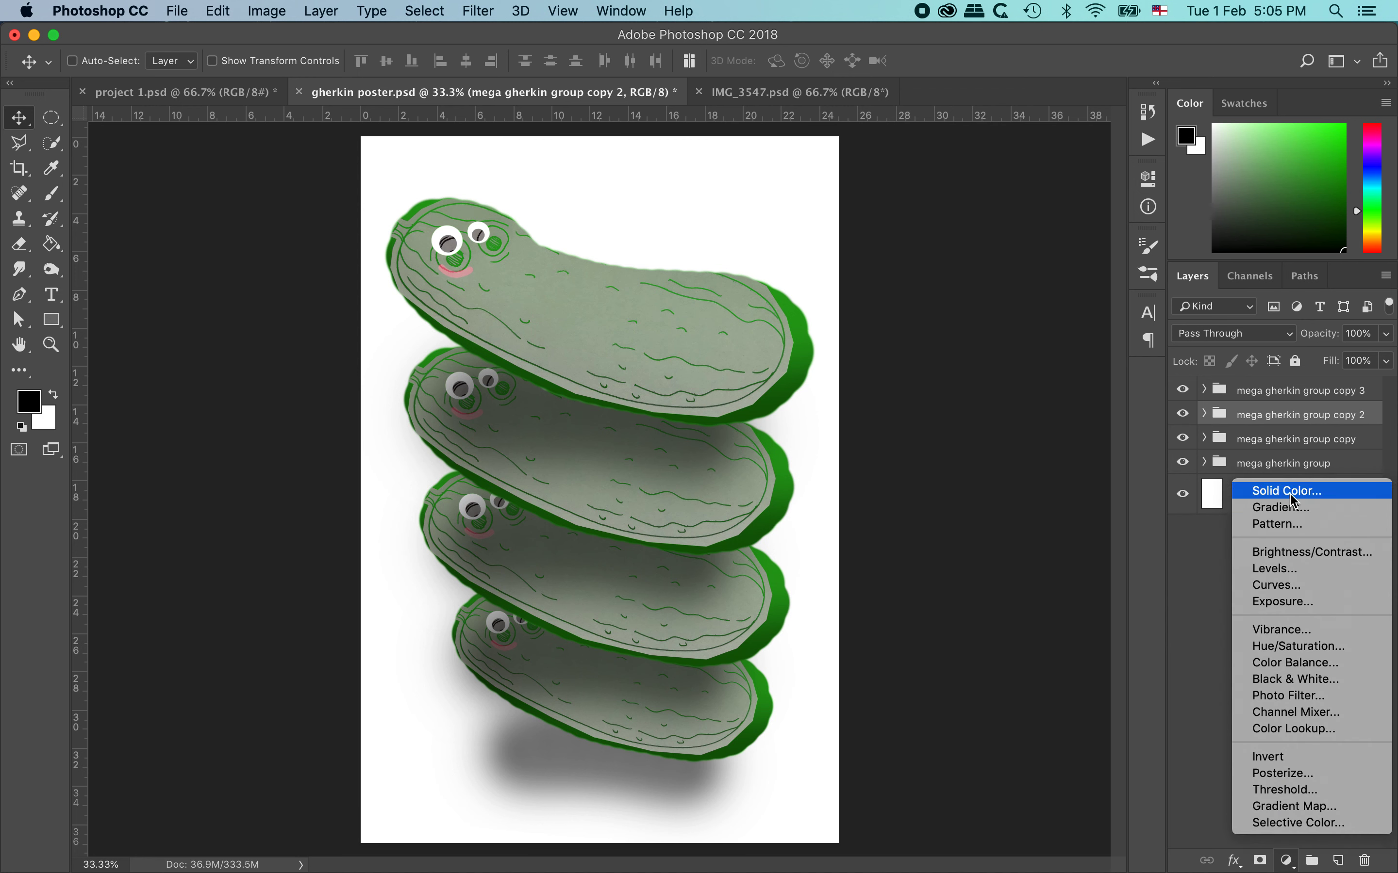
# - Add a bright purple (#9b30ff) Solid Color fill layer clipped to mega gherkin group copy 2
pyautogui.click(1318, 497)
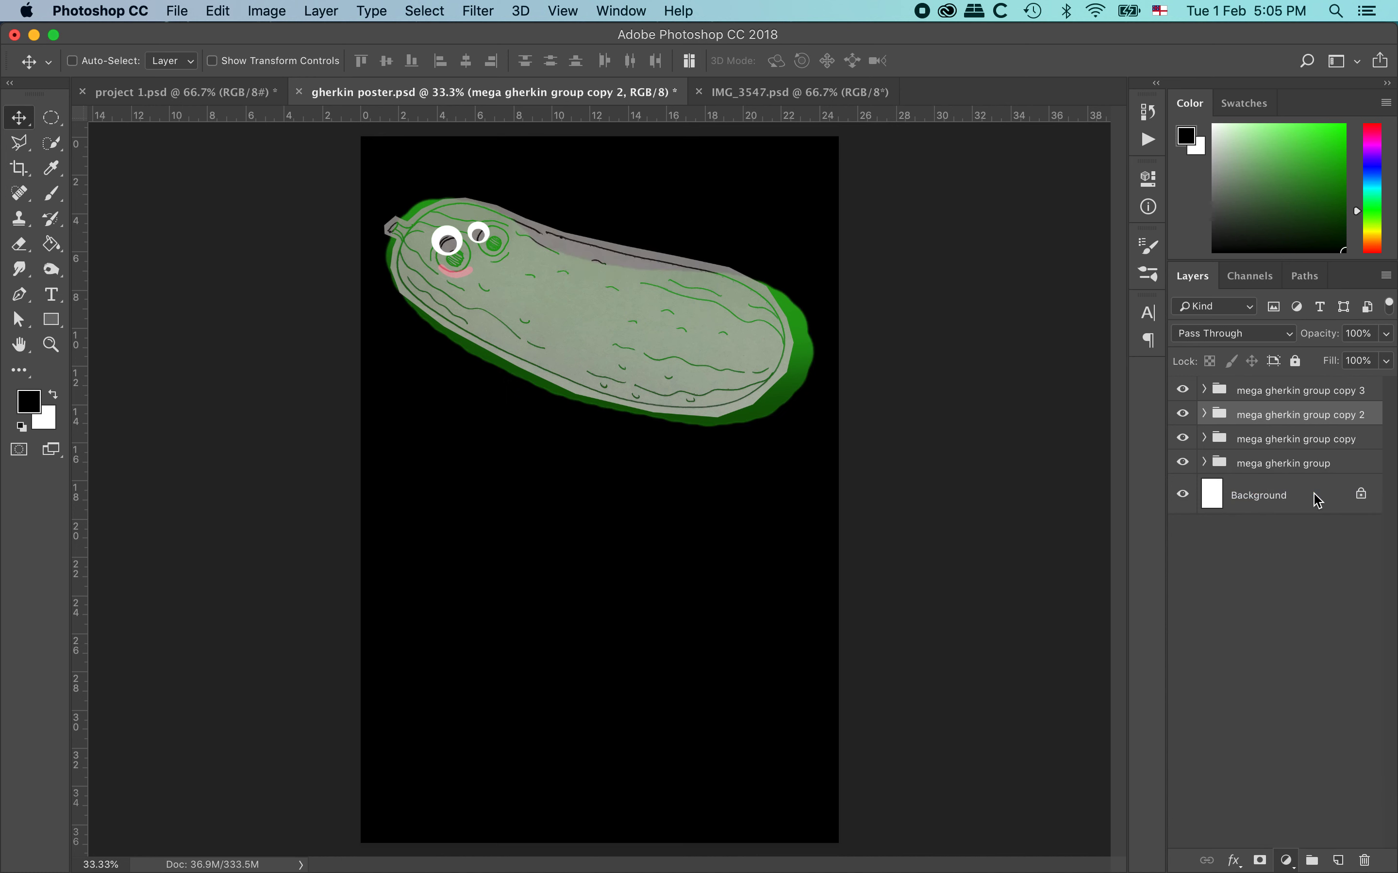
pyautogui.moveTo(566, 206); pyautogui.dragTo(665, 256)
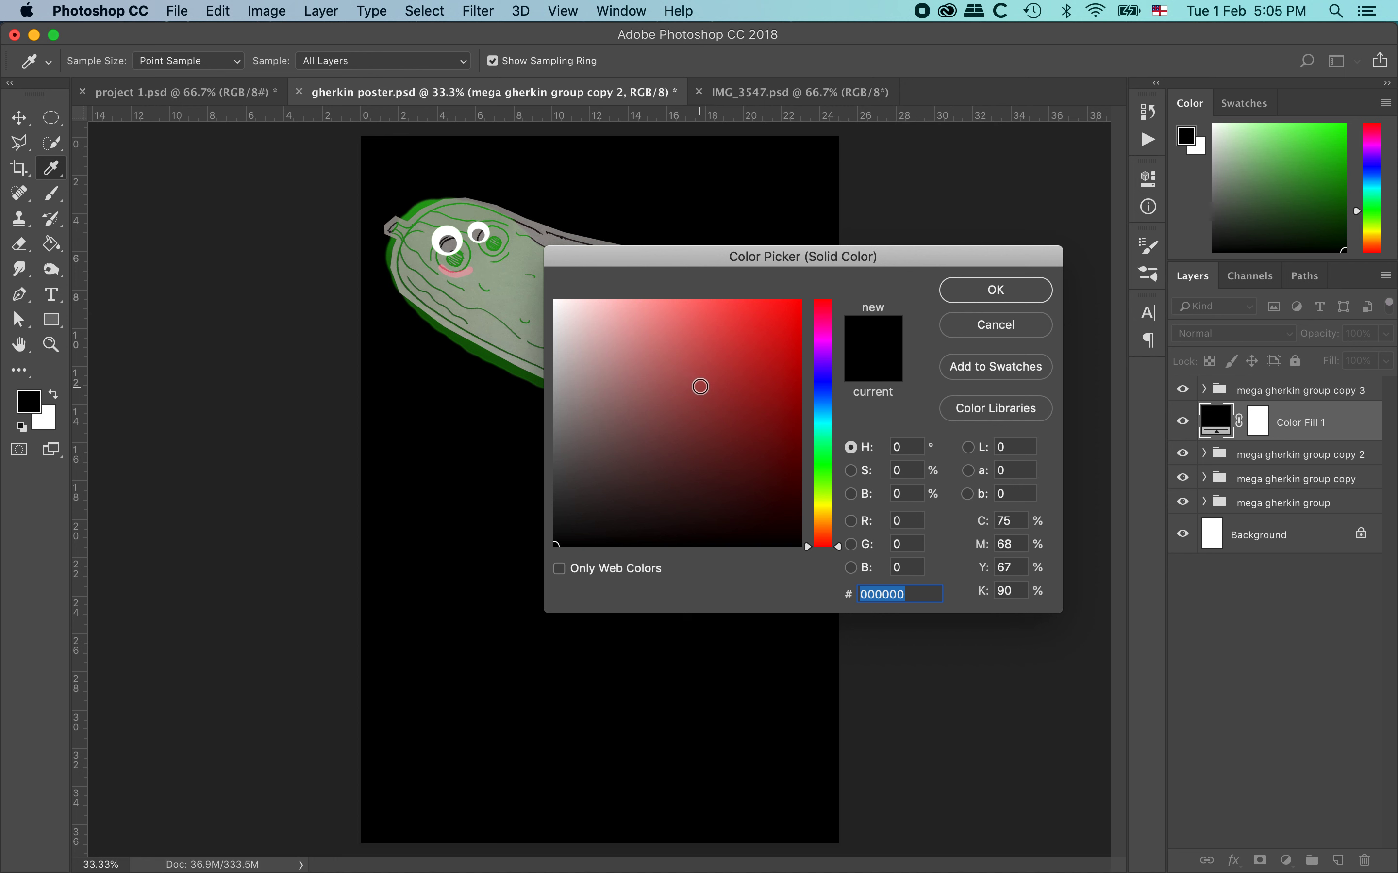
pyautogui.click(823, 359)
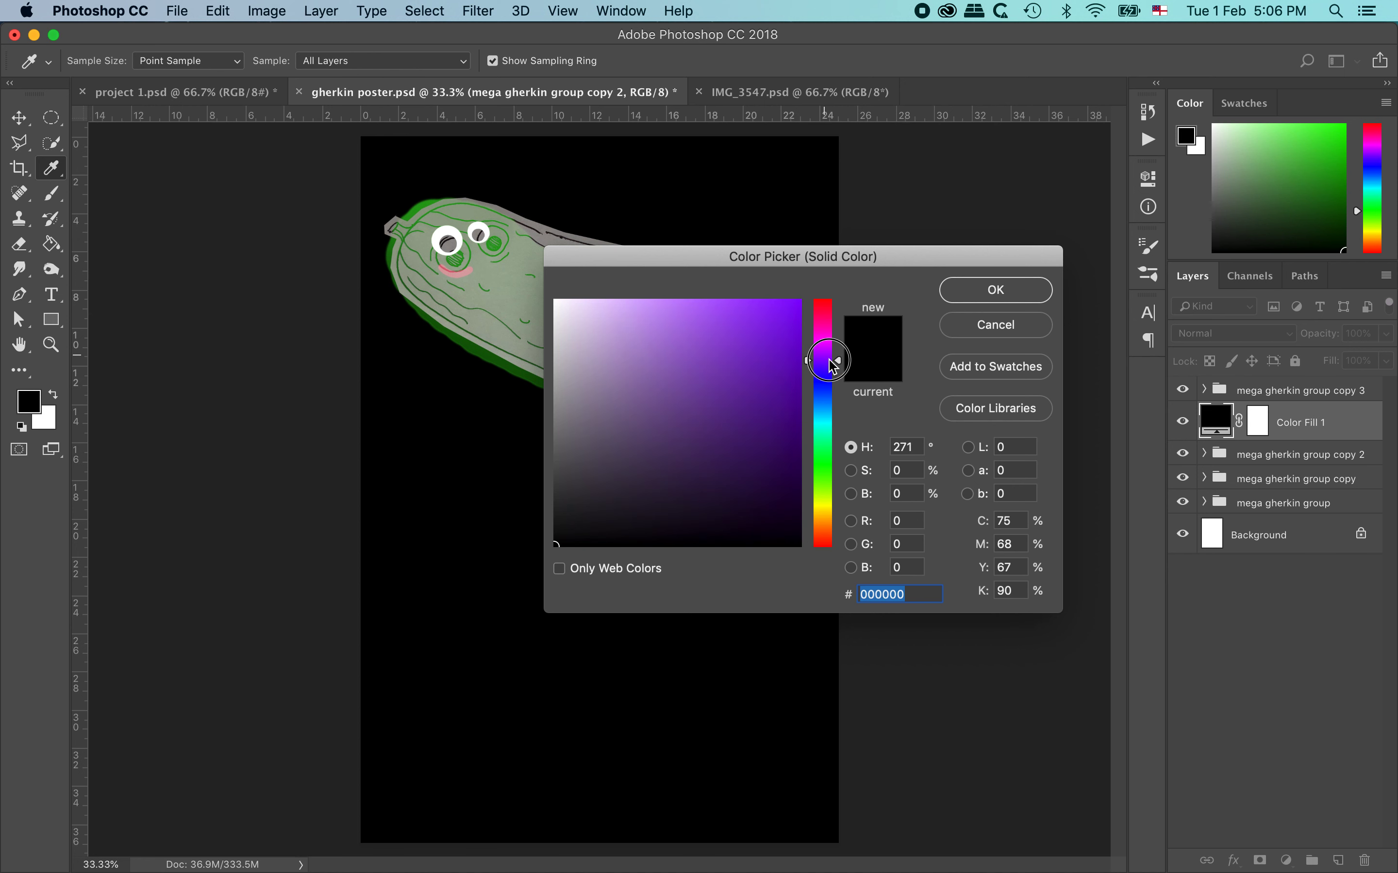
pyautogui.click(753, 298)
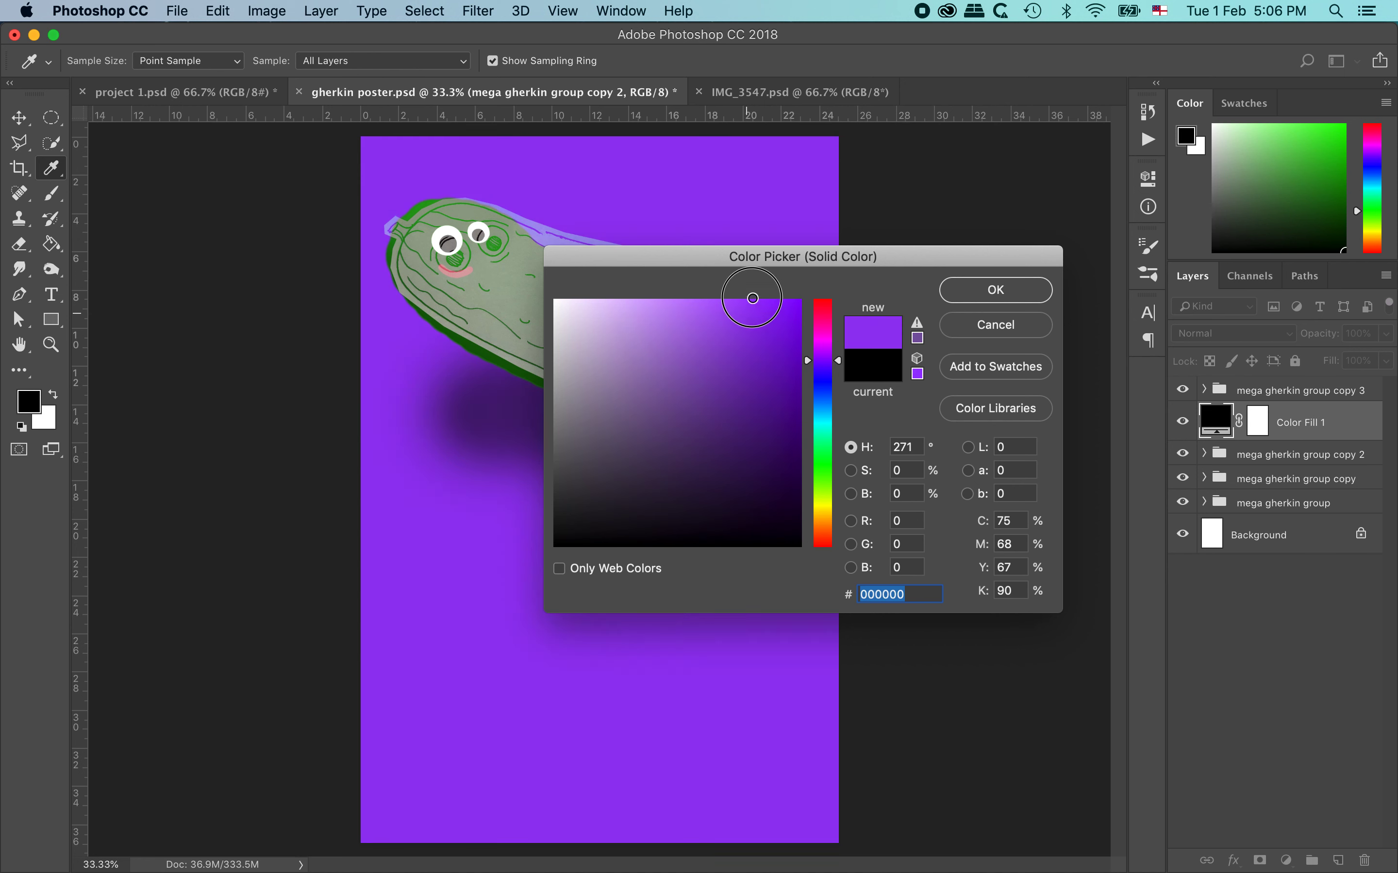
pyautogui.click(1005, 290)
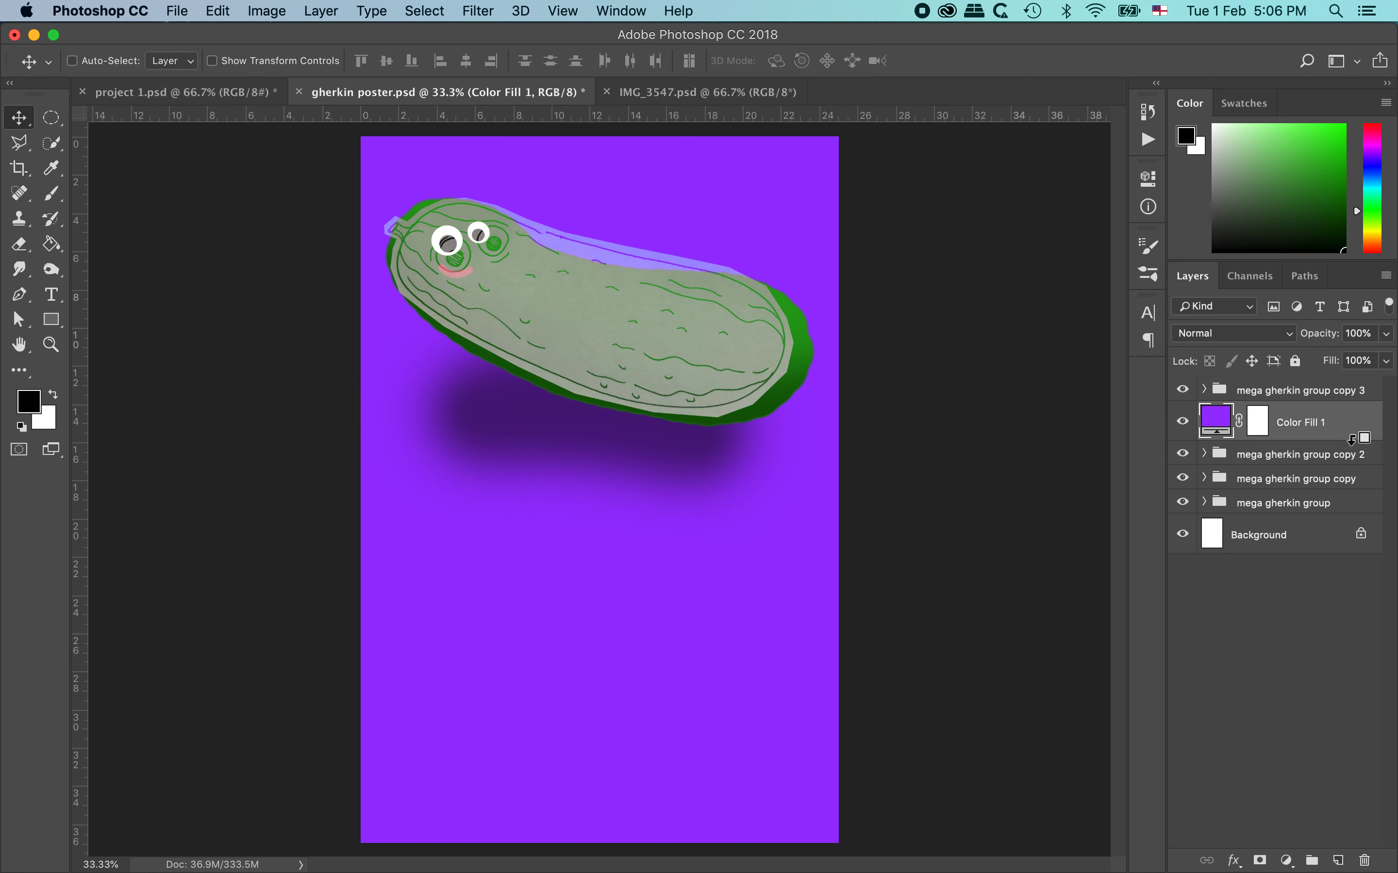
pyautogui.keyDown('alt'); pyautogui.click(1353, 440); pyautogui.keyUp('alt')
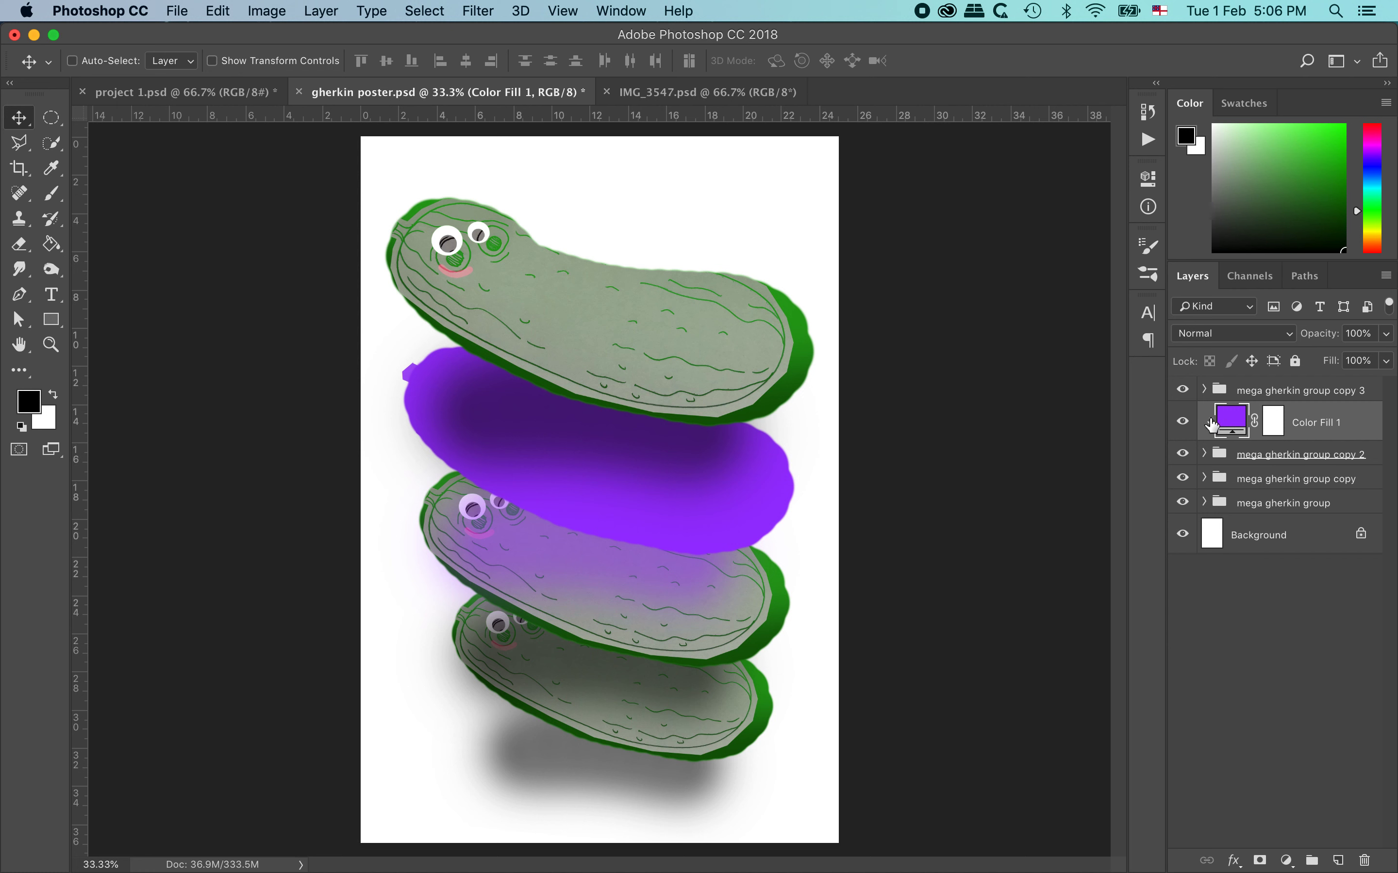
# - Try Darken and Multiply on the purple fill, then set its blend mode to Color Burn
pyautogui.press('super+alt+g')
pyautogui.click(1292, 340)
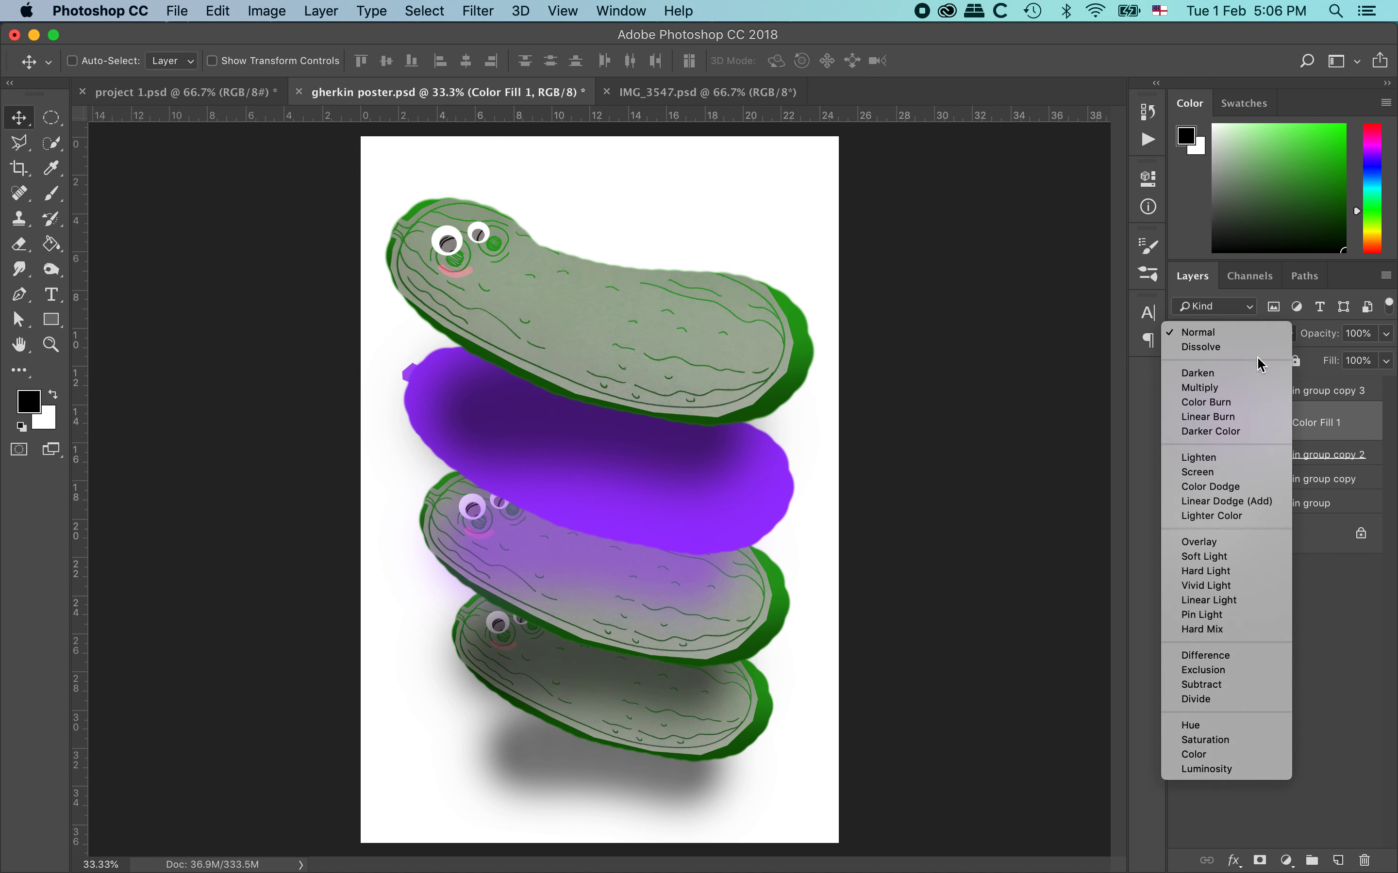
pyautogui.click(1242, 381)
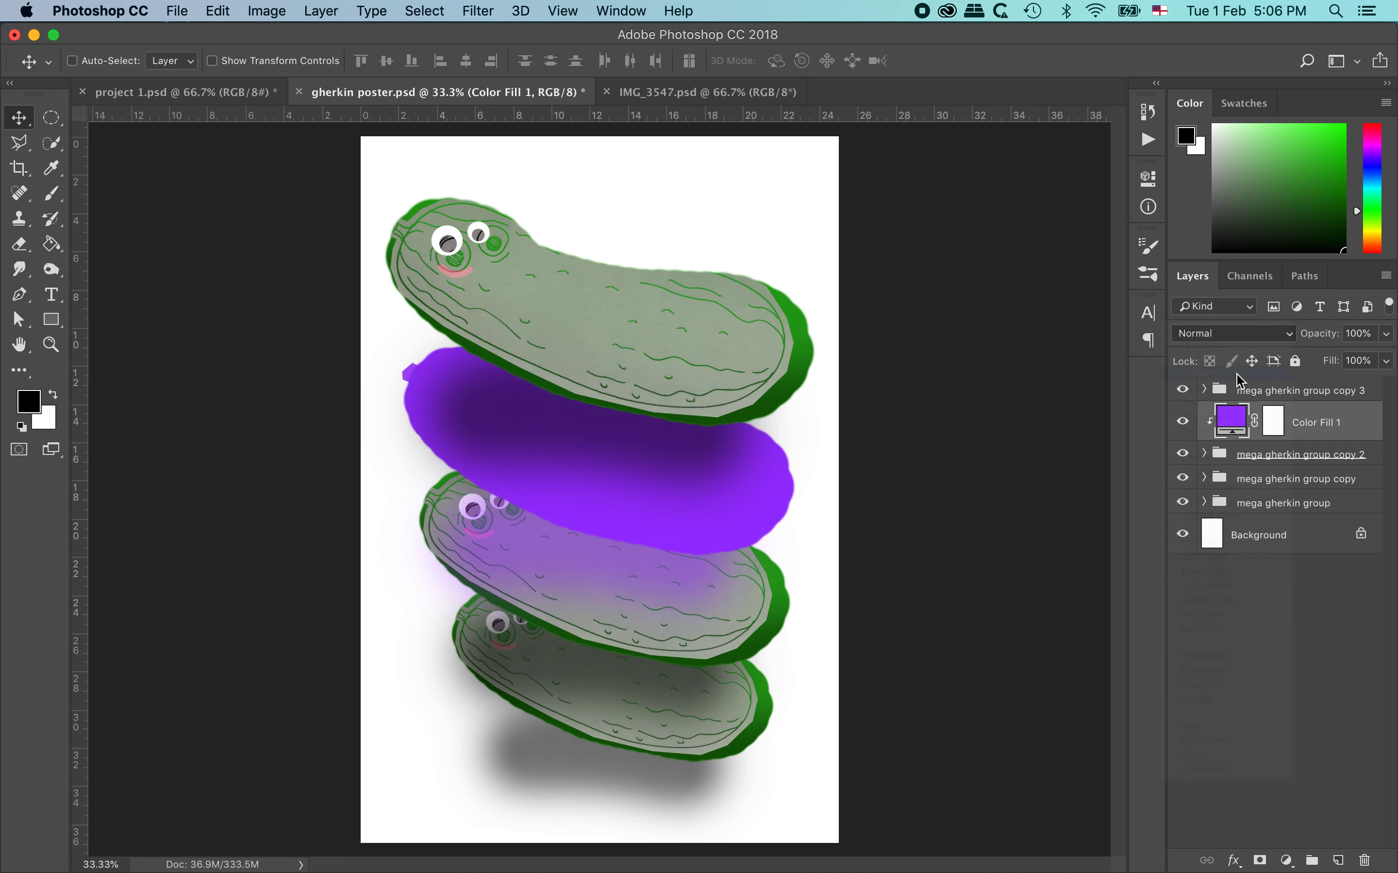
pyautogui.click(1276, 334)
pyautogui.click(1265, 346)
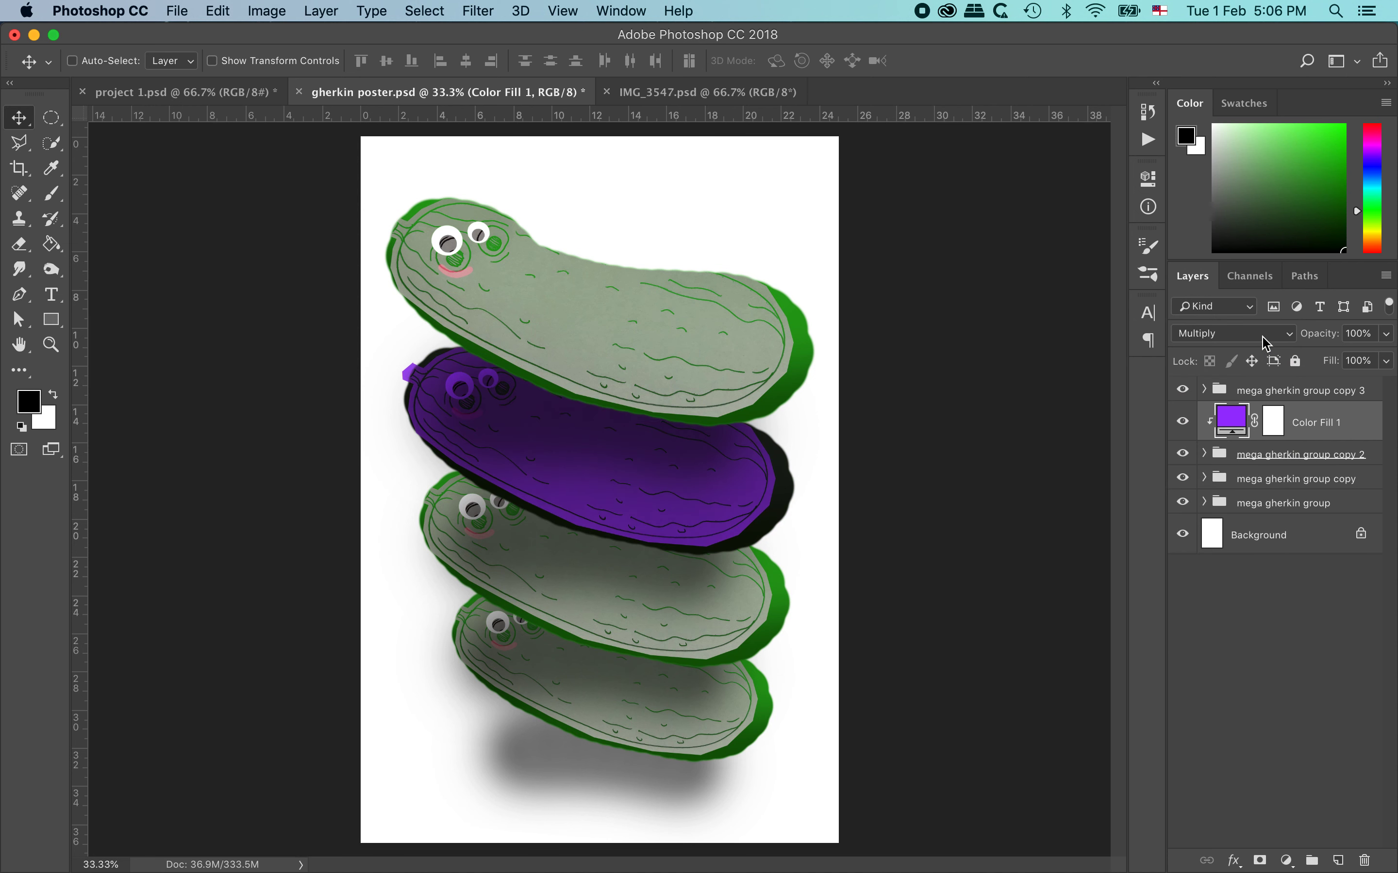
pyautogui.click(1265, 341)
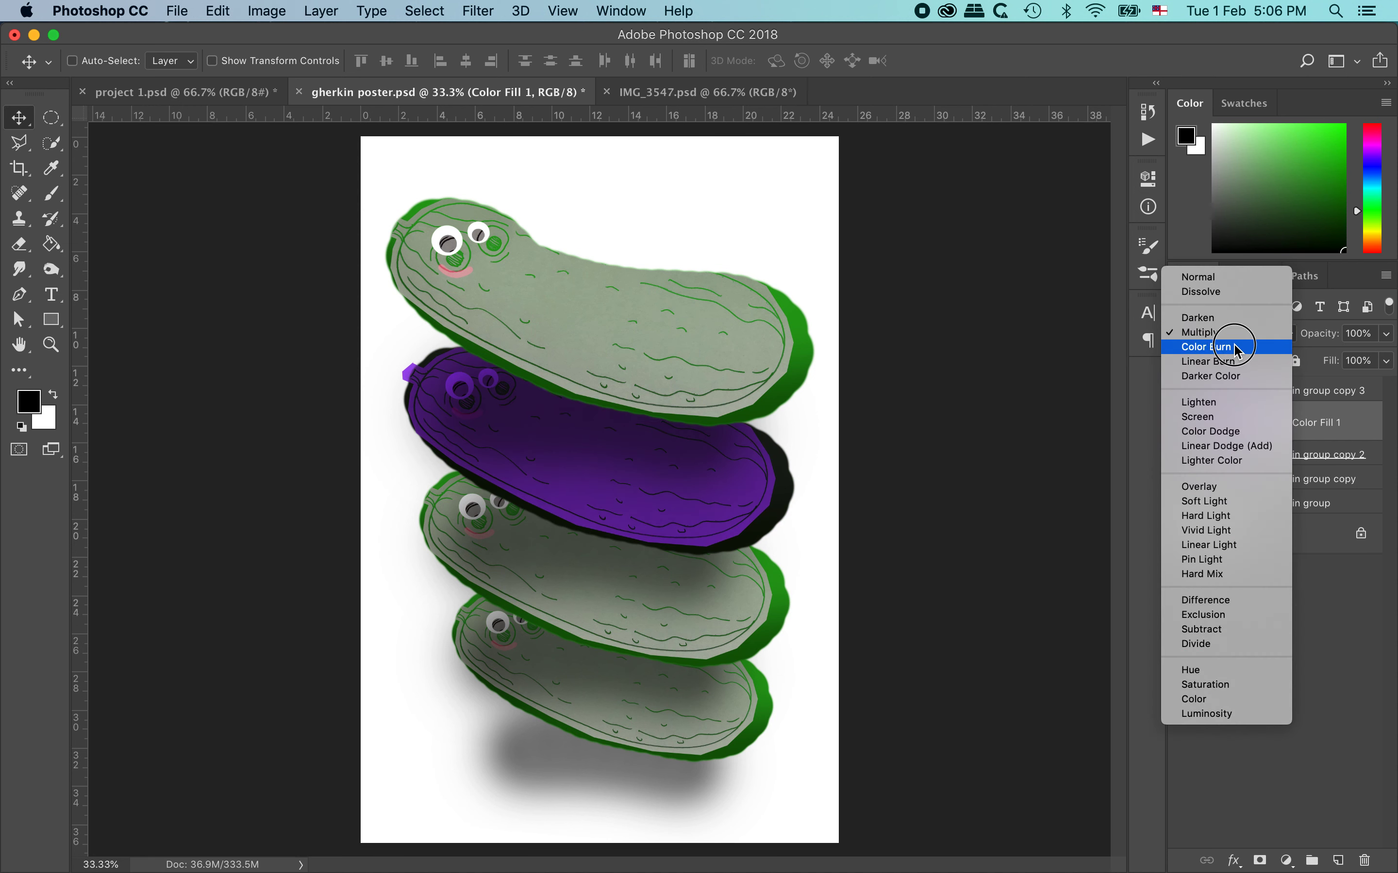
pyautogui.click(1239, 351)
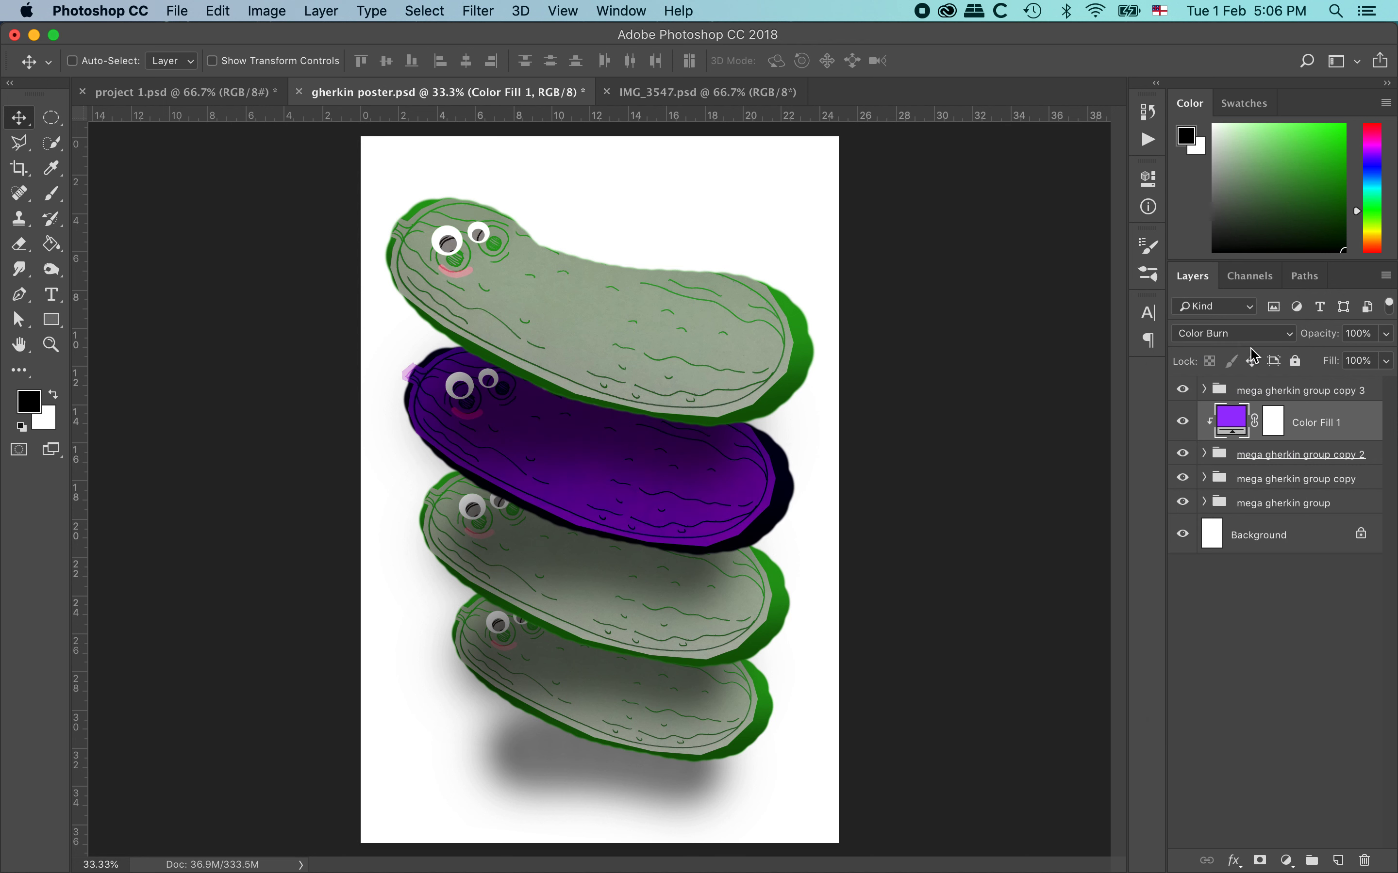
# - Lower the purple Color Fill 1 opacity to 70%
pyautogui.click(1388, 334)
pyautogui.moveTo(1385, 357)
pyautogui.mouseDown()
pyautogui.moveTo(1326, 363)
pyautogui.moveTo(1362, 367)
pyautogui.mouseUp()
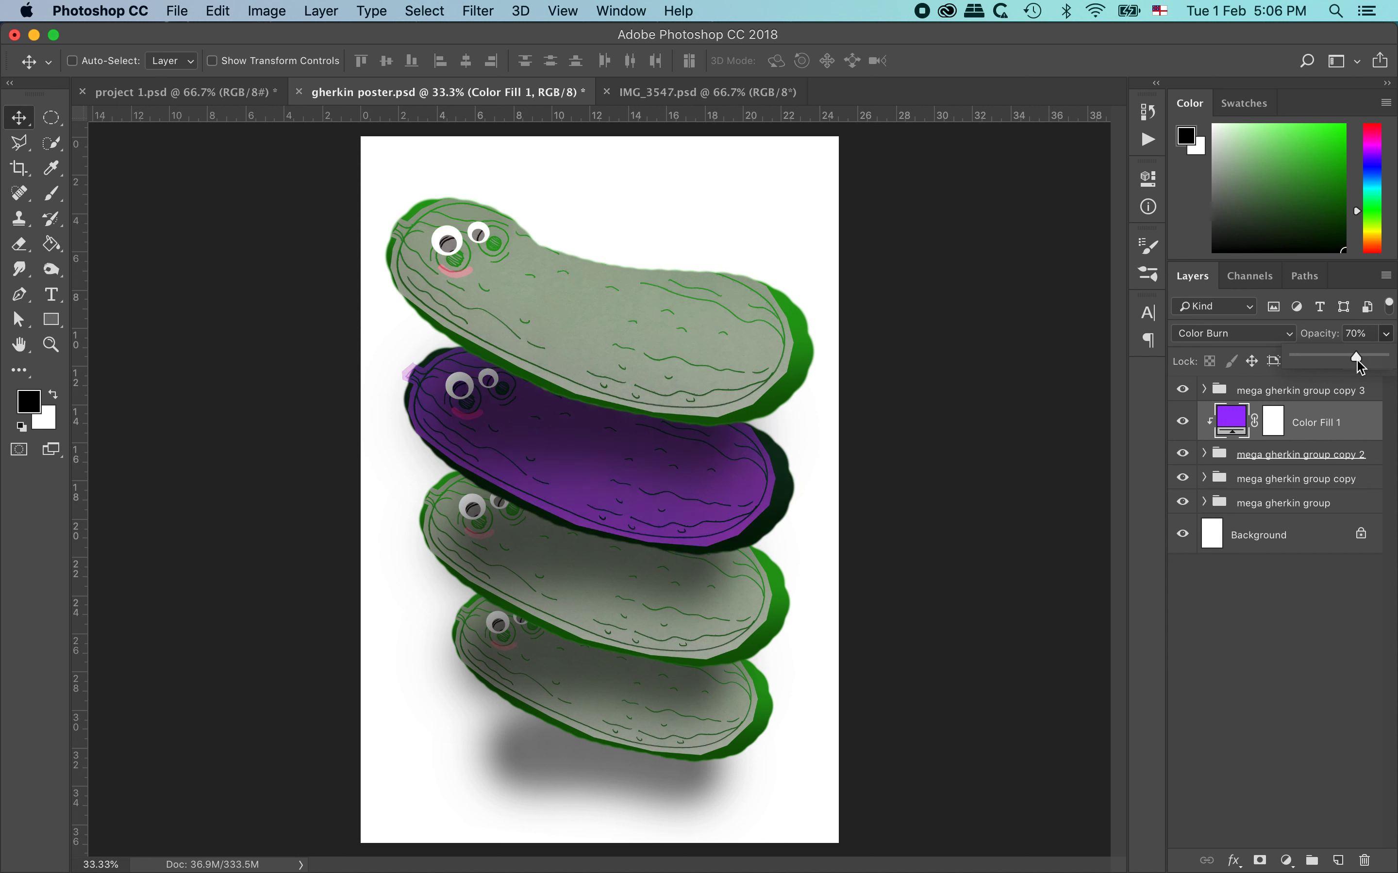
pyautogui.click(1388, 333)
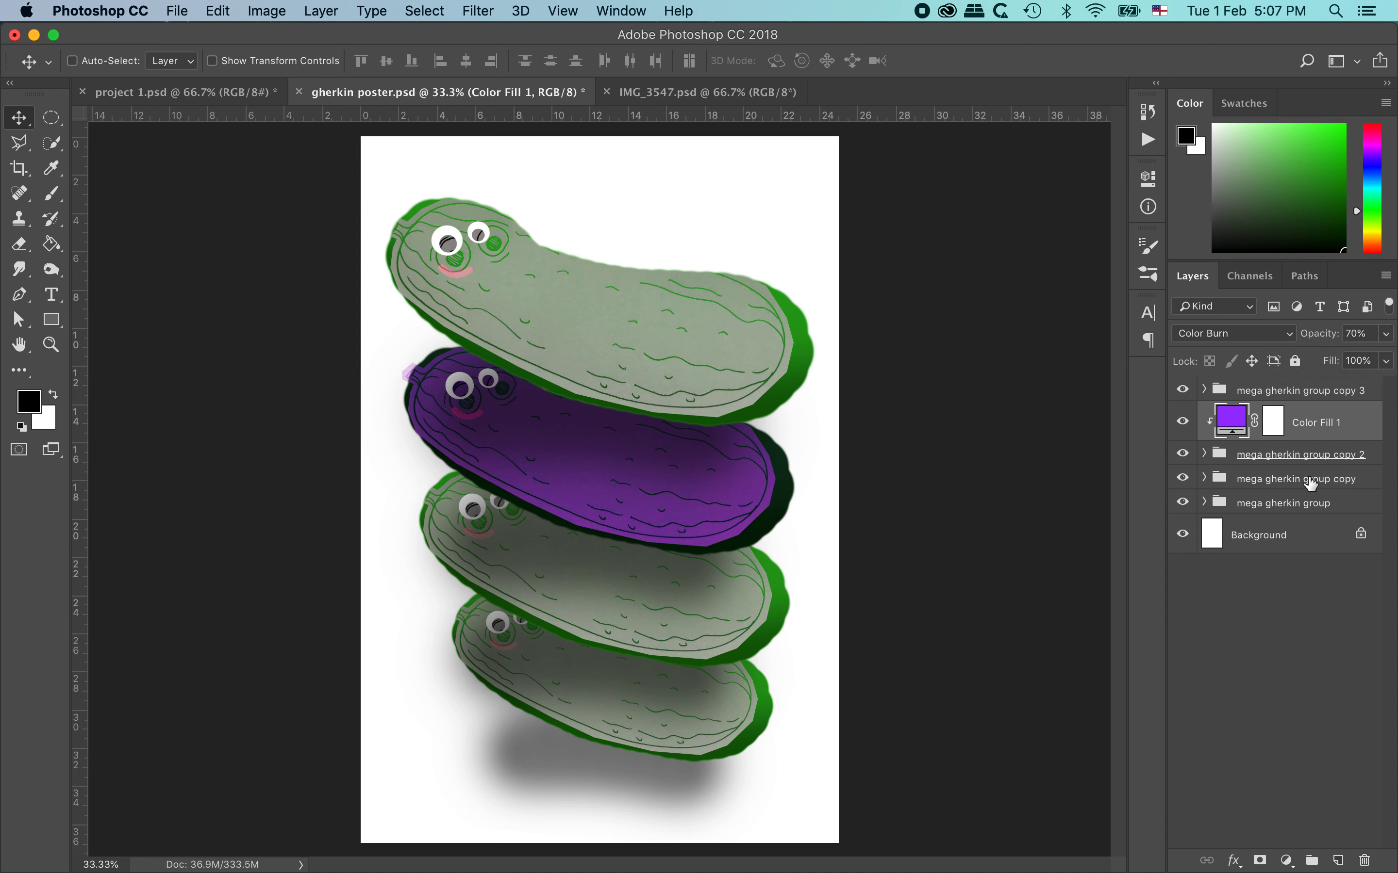
# - Add an orange Solid Color fill layer (ff8d1e) above the mega gherkin group copy
pyautogui.click(1281, 485)
pyautogui.click(1183, 479)
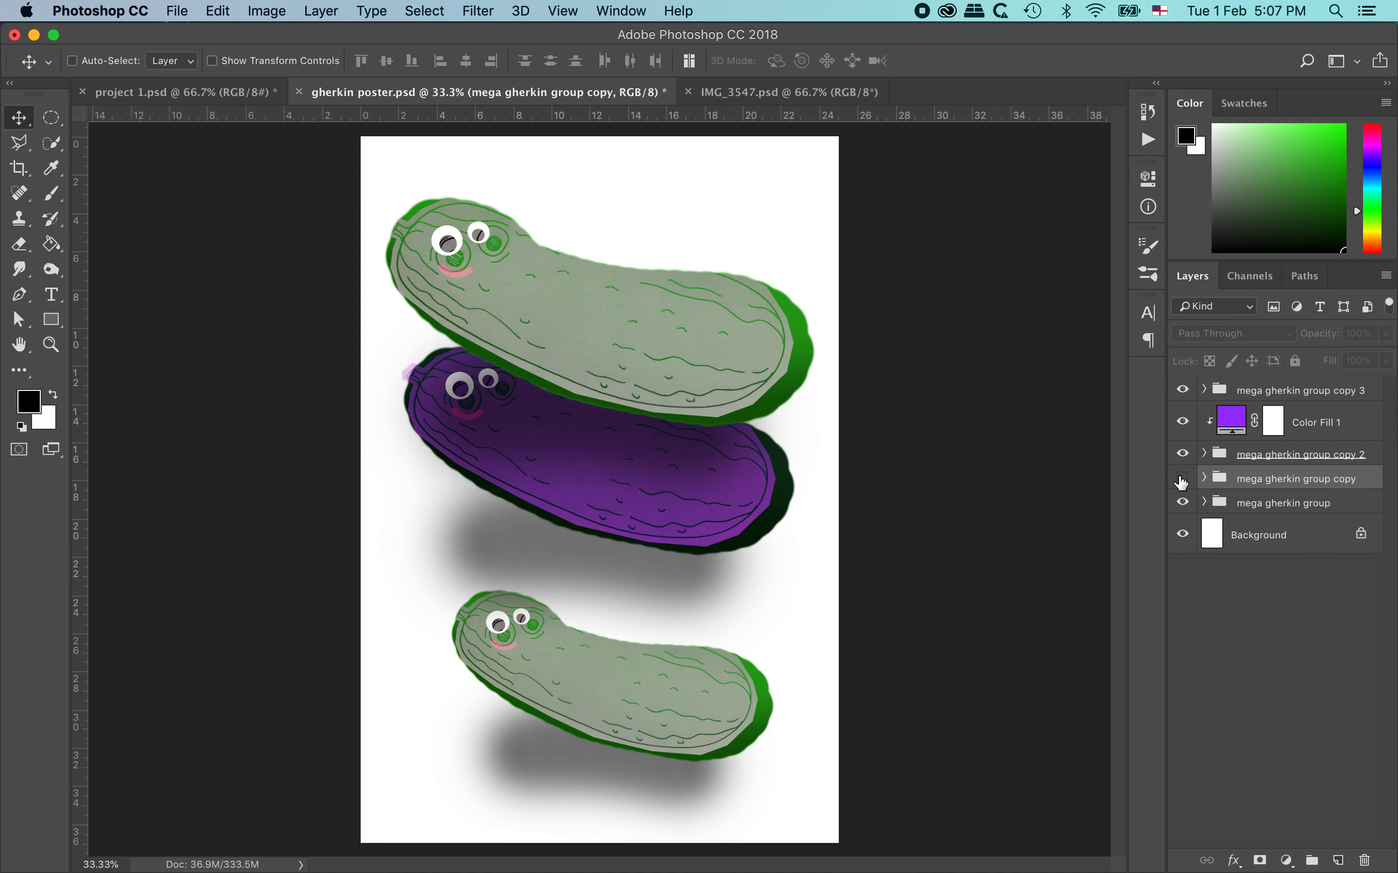
pyautogui.click(1182, 479)
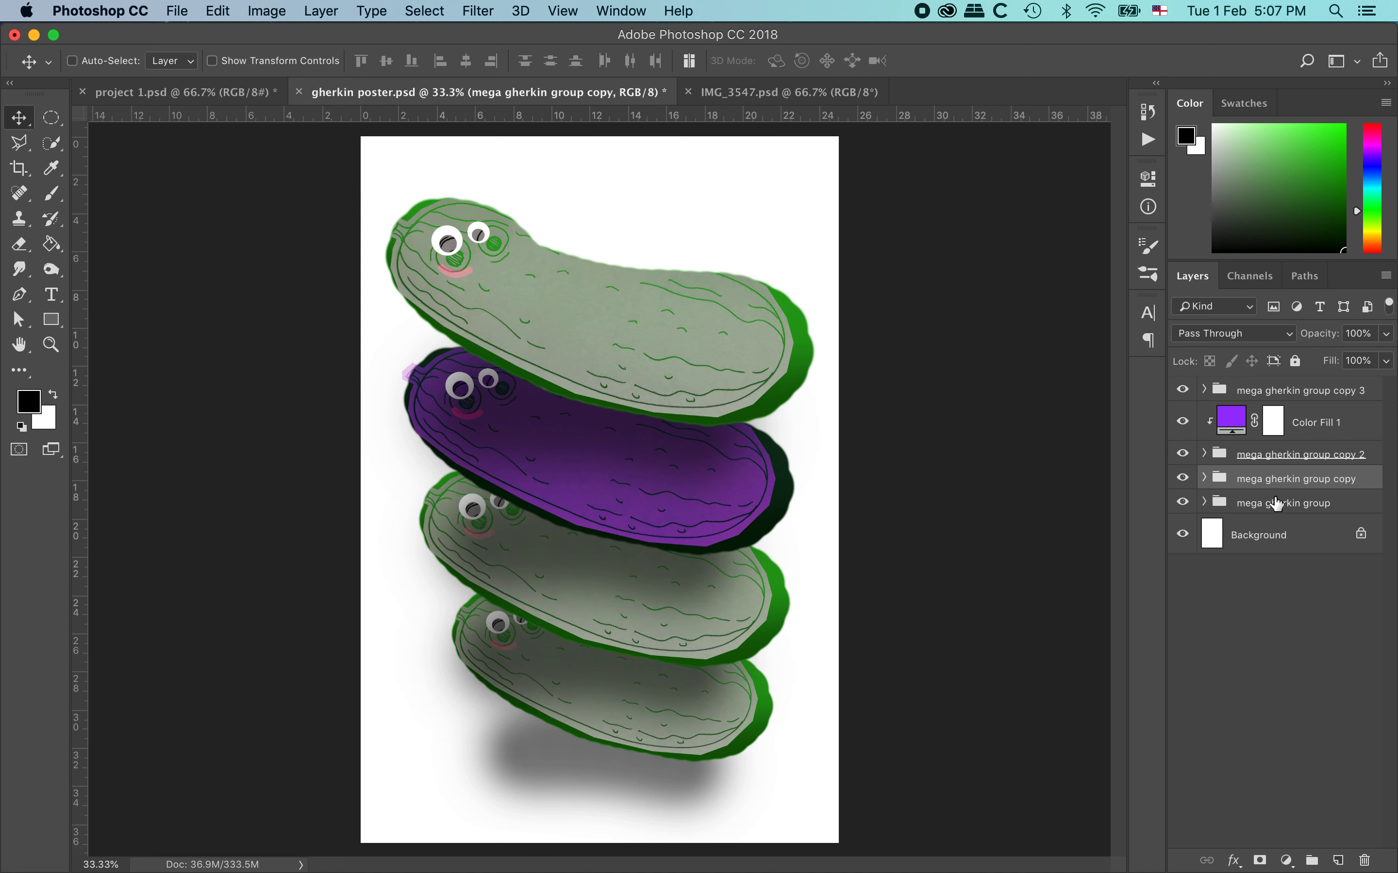
pyautogui.click(1285, 858)
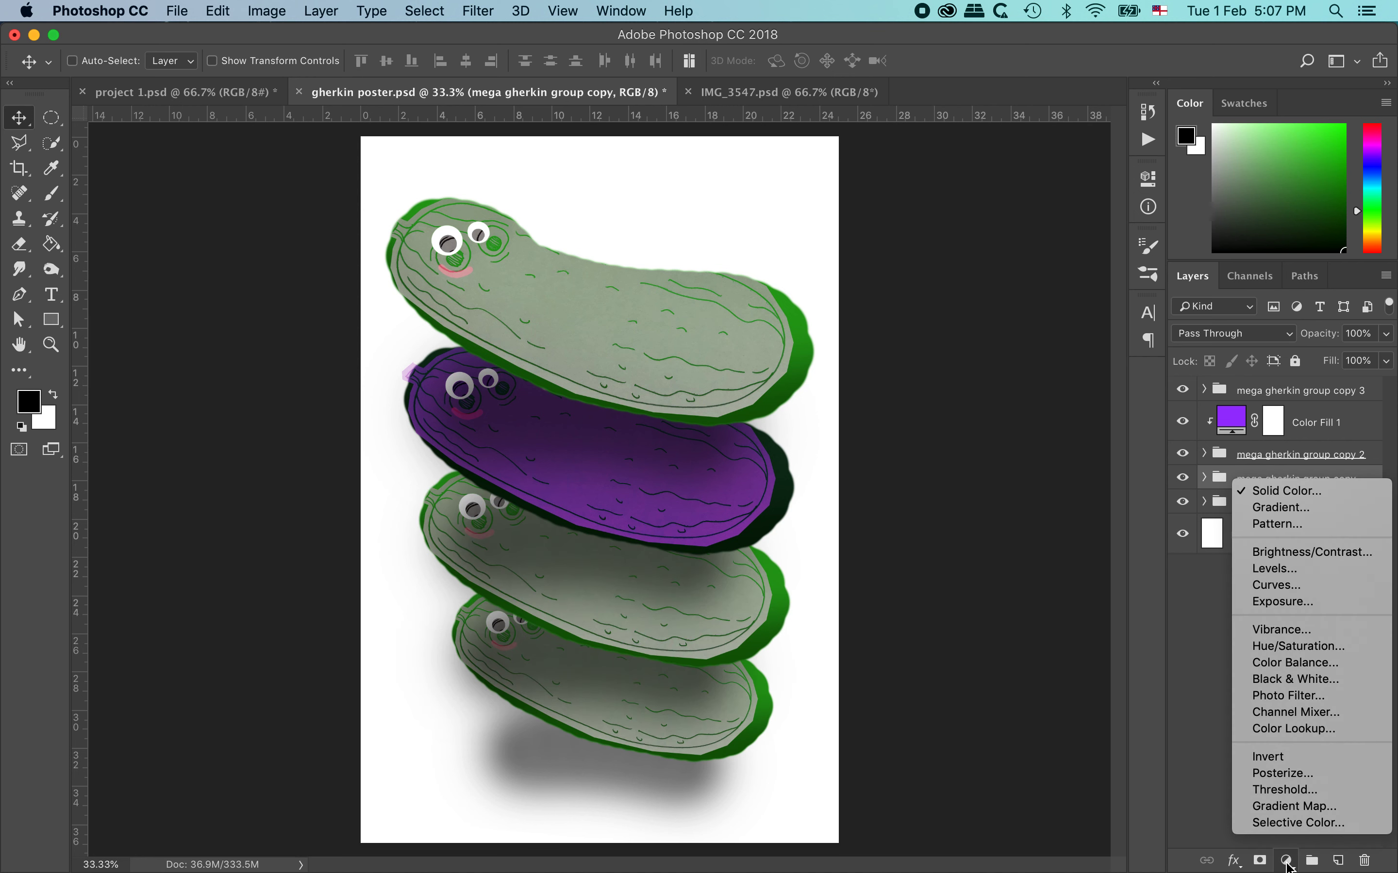
pyautogui.click(1283, 492)
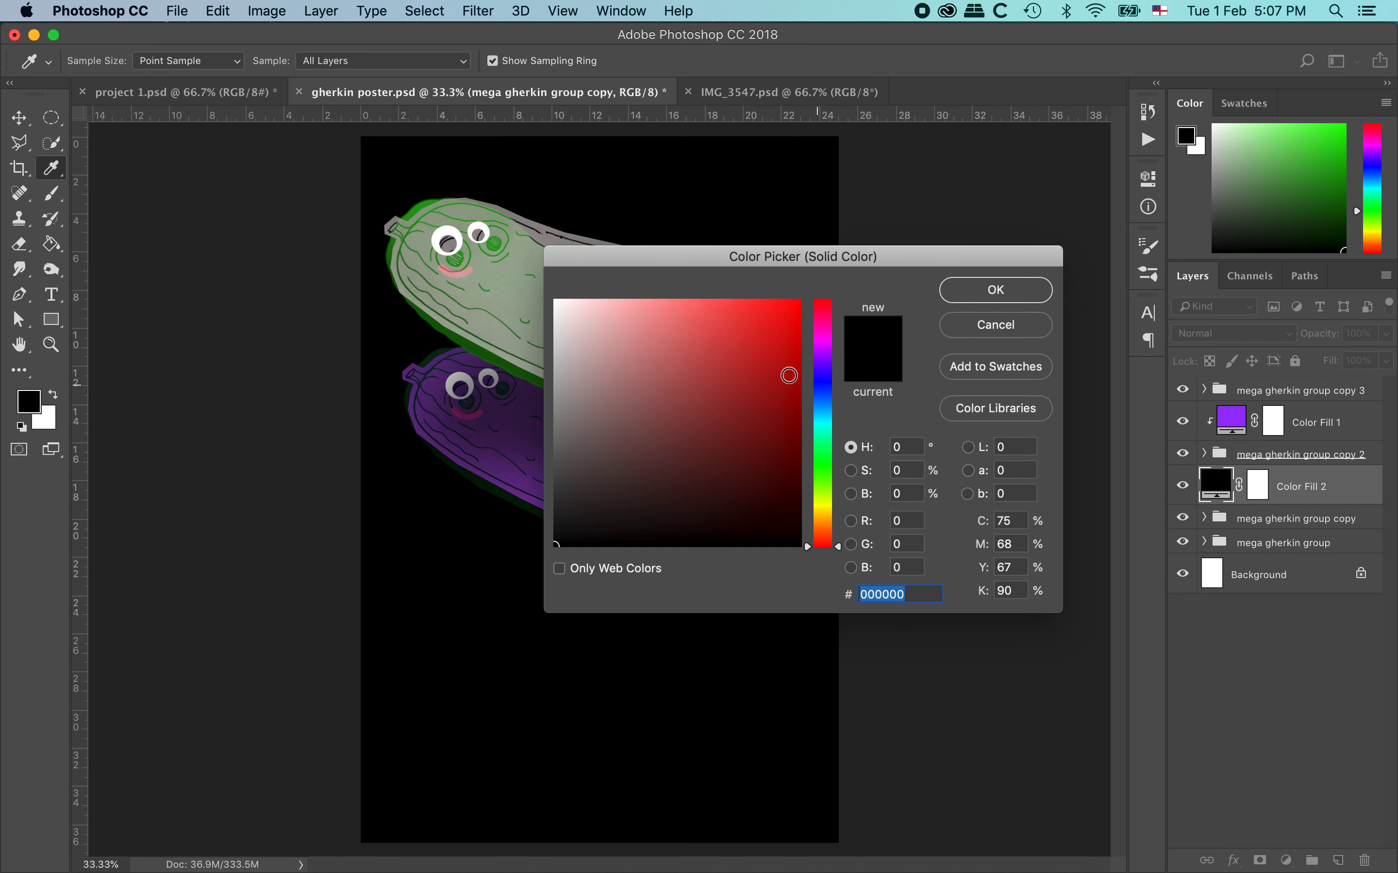
pyautogui.moveTo(830, 534); pyautogui.dragTo(832, 527)
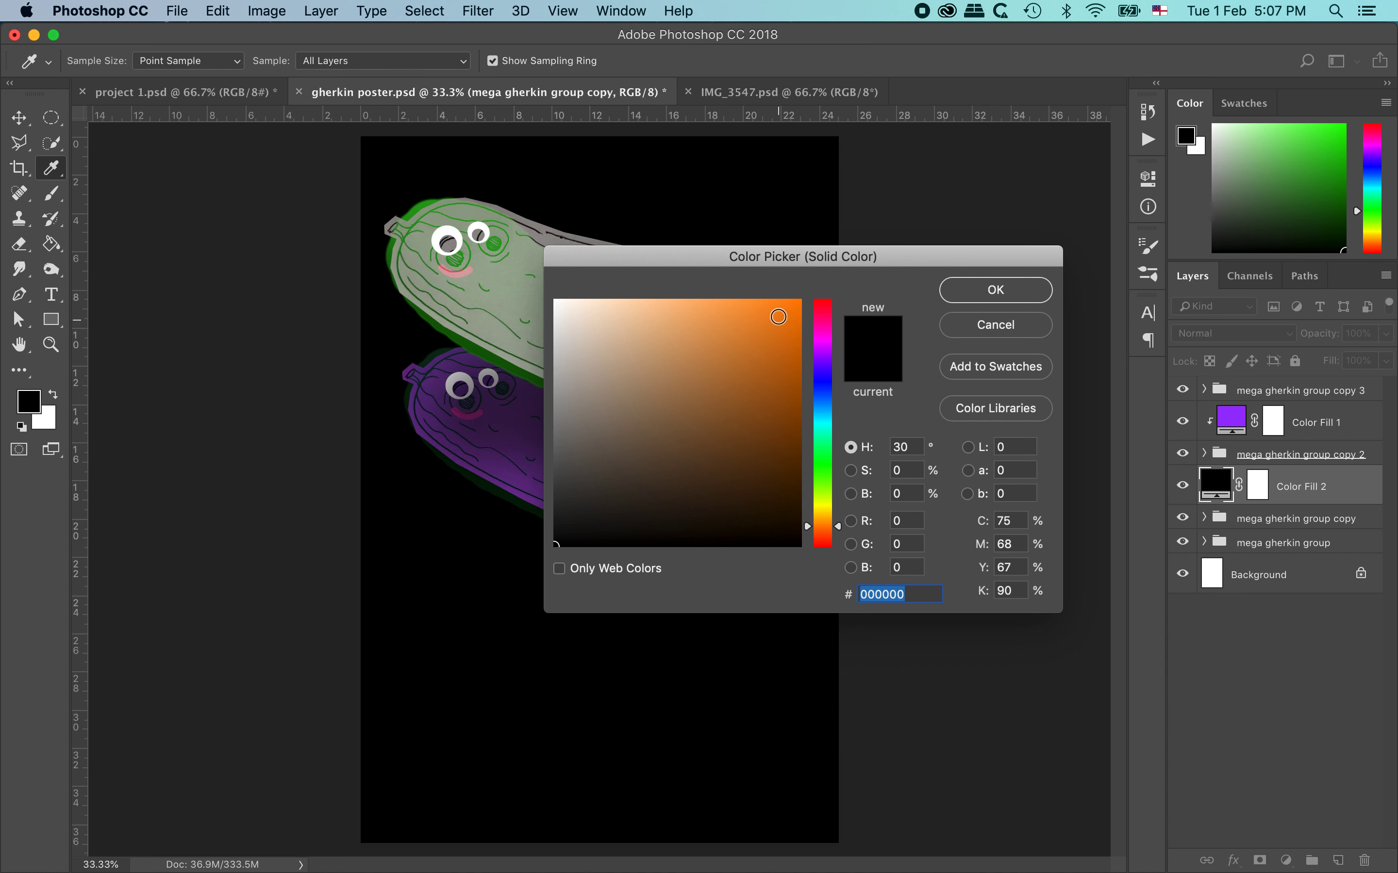
pyautogui.click(775, 301)
pyautogui.click(1024, 285)
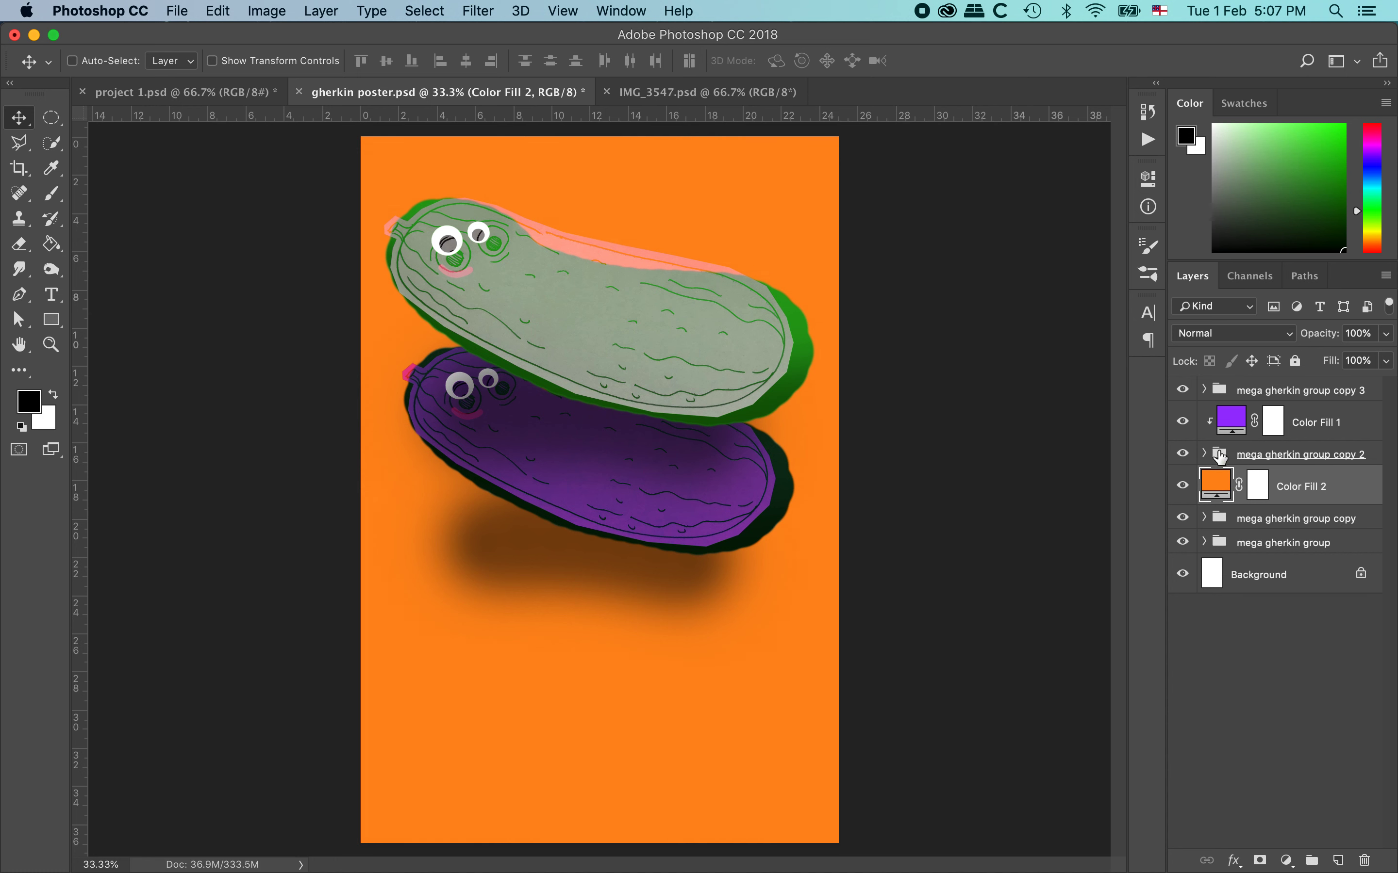
# - Fine-tune the orange shade and clip the fill to the third gherkin
pyautogui.doubleClick(1222, 490)
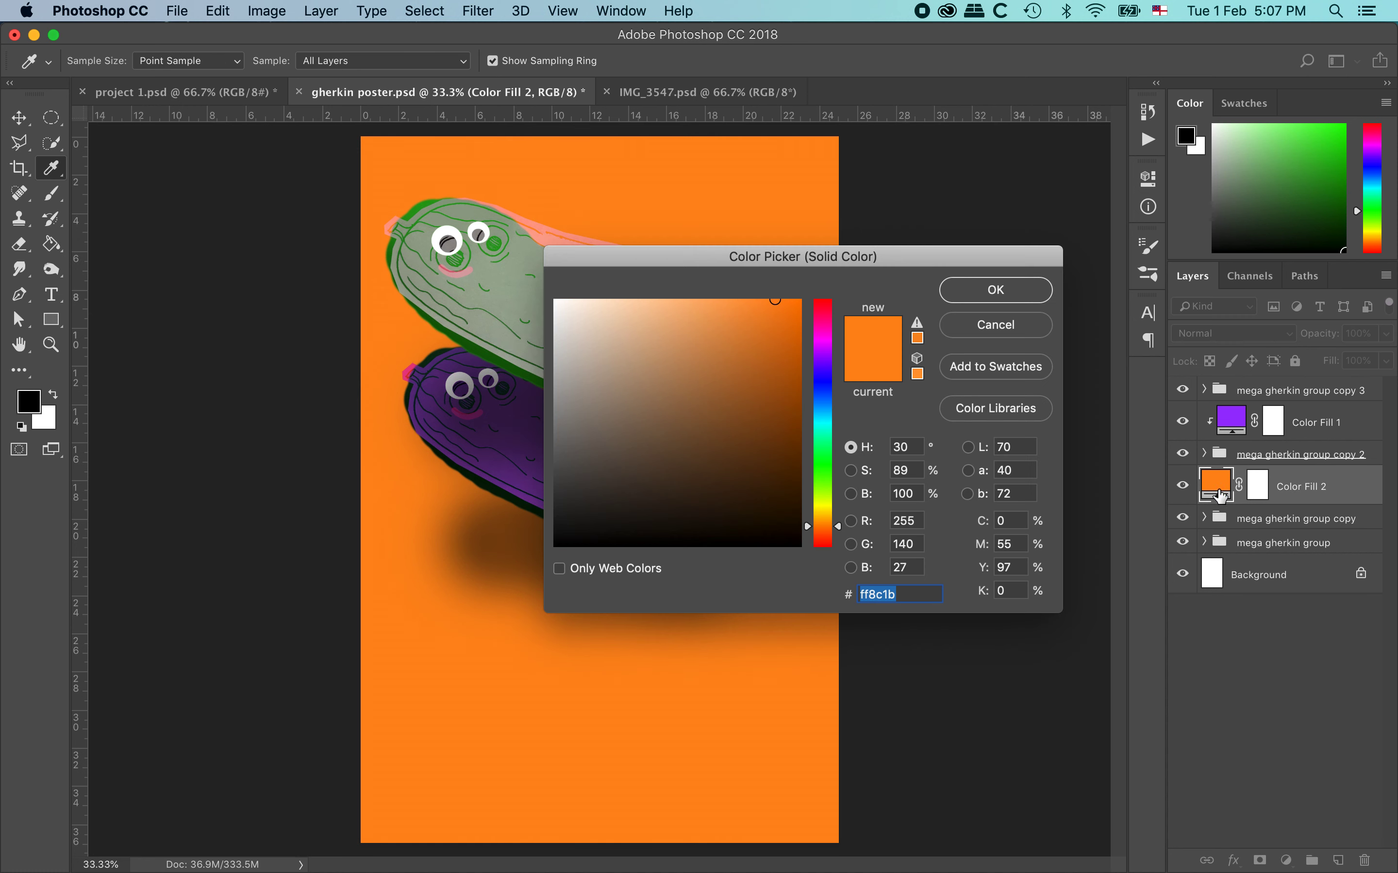
pyautogui.moveTo(774, 330)
pyautogui.mouseDown()
pyautogui.moveTo(721, 321)
pyautogui.moveTo(742, 327)
pyautogui.moveTo(773, 294)
pyautogui.mouseUp()
pyautogui.click(1002, 289)
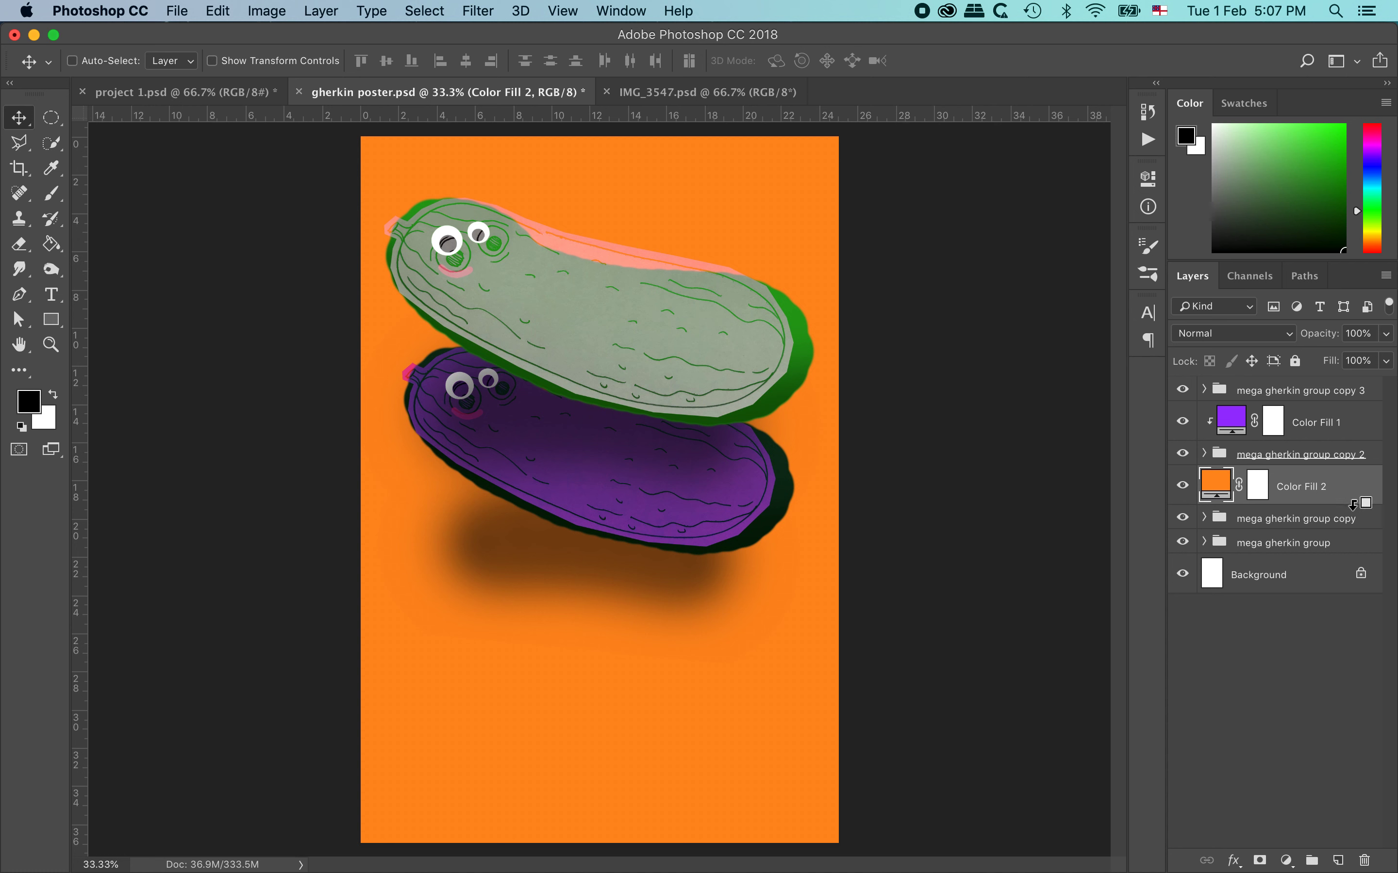
pyautogui.keyDown('alt'); pyautogui.click(1357, 500); pyautogui.keyUp('alt')
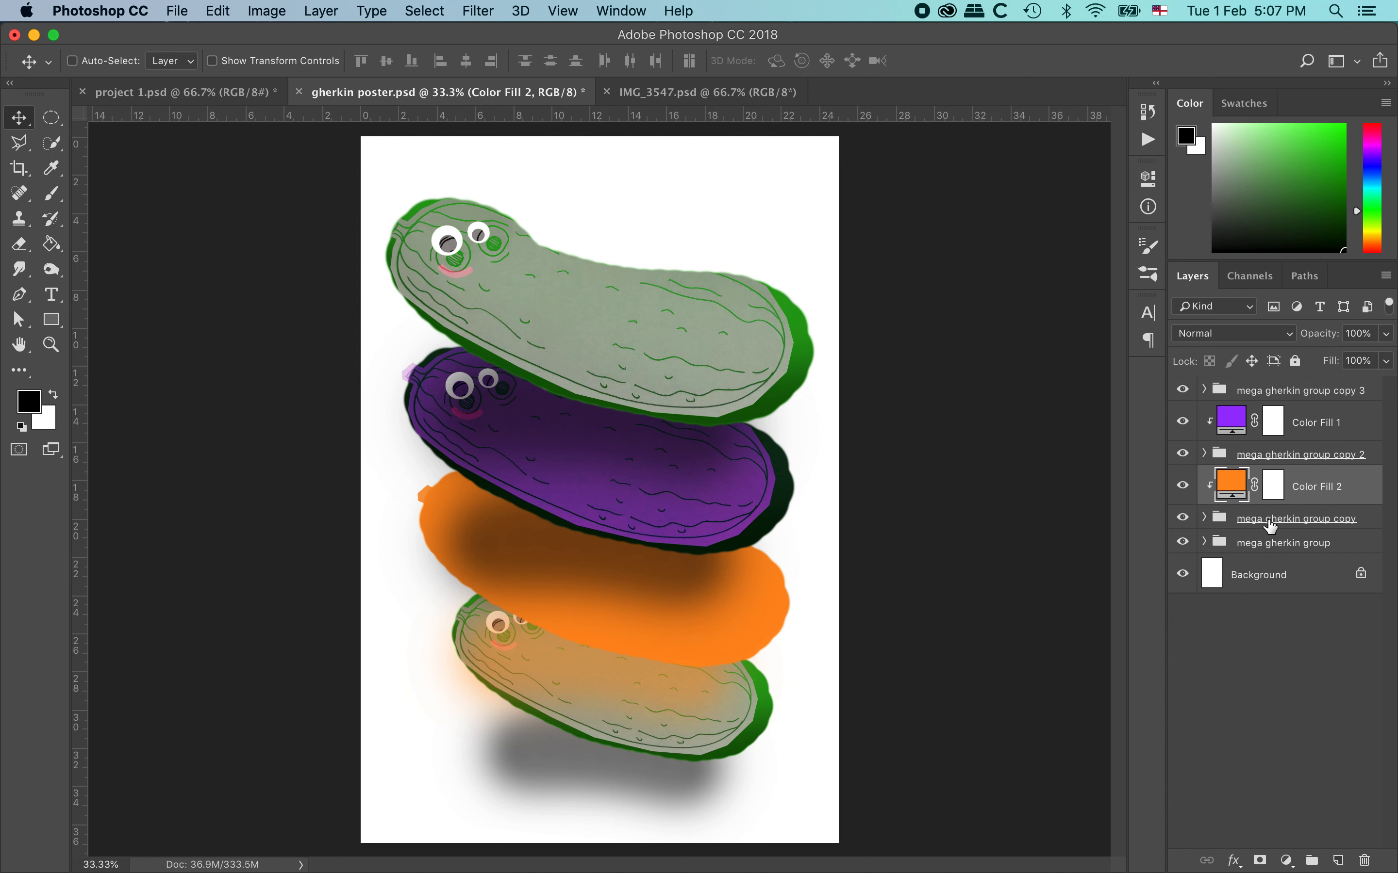
# - Set the orange fill to Color Burn blending at 70% opacity
pyautogui.click(1345, 424)
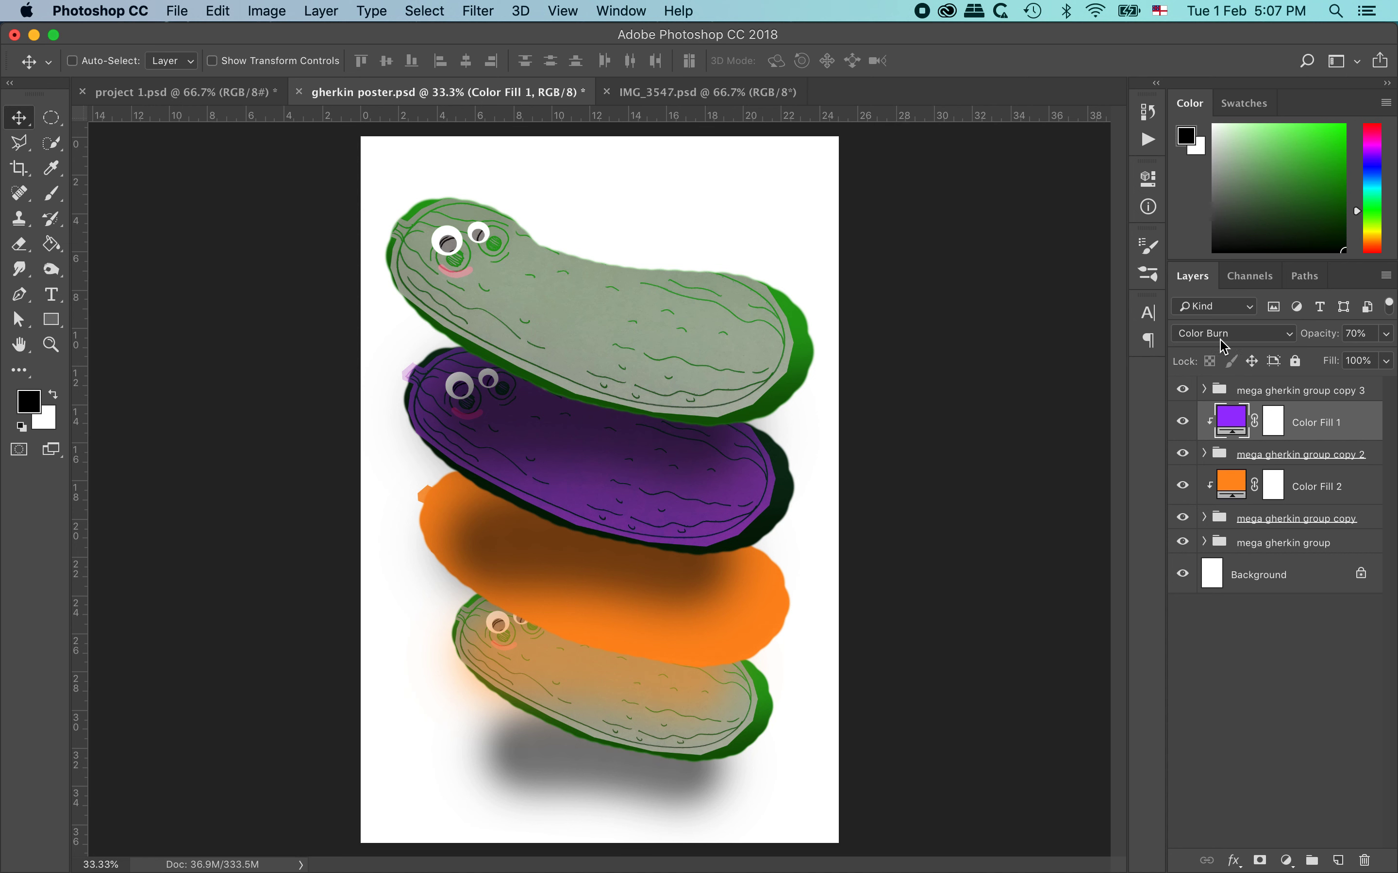
pyautogui.click(1276, 492)
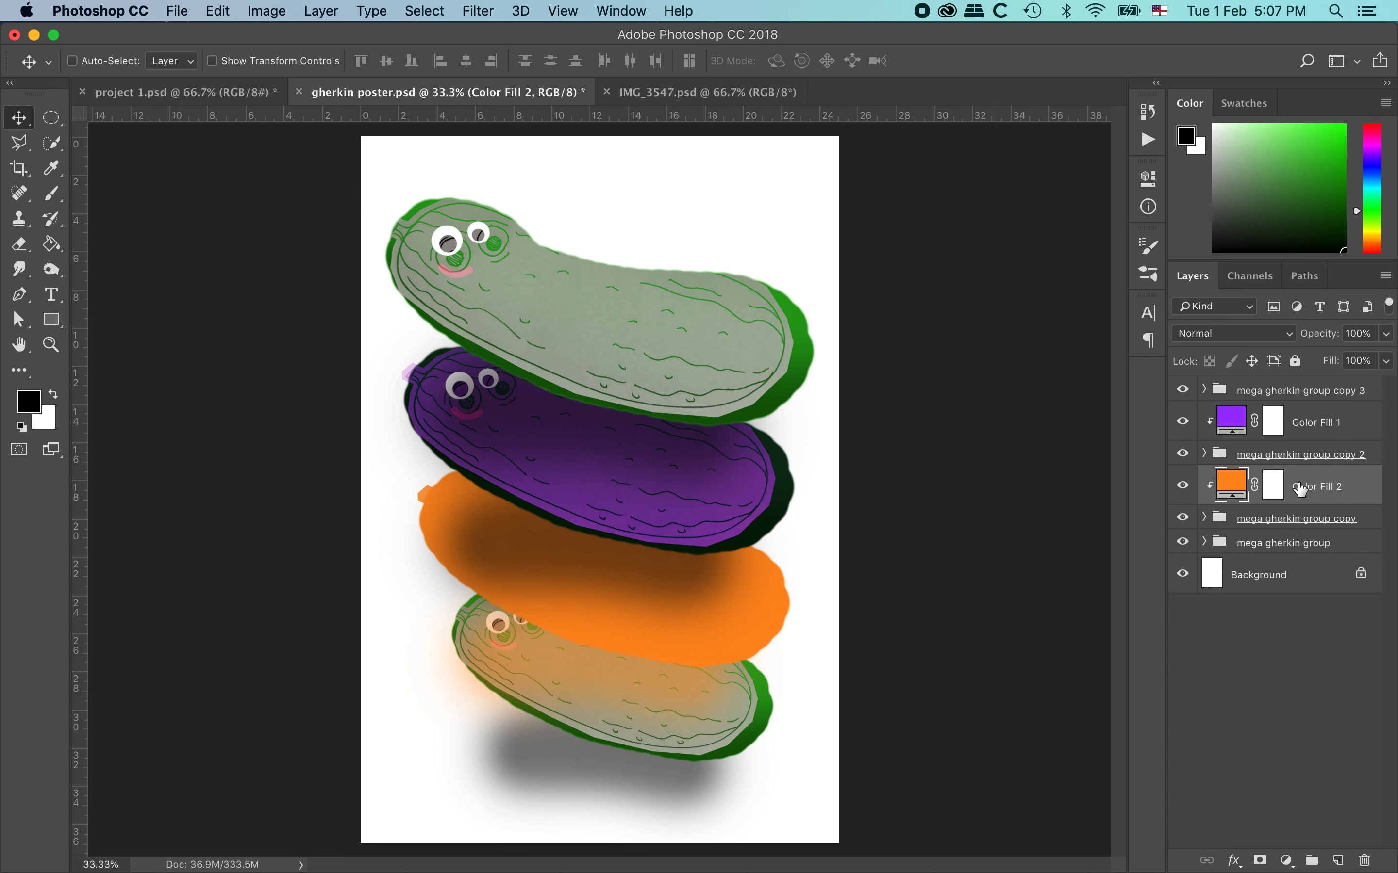
pyautogui.click(1261, 339)
pyautogui.press('Escape')
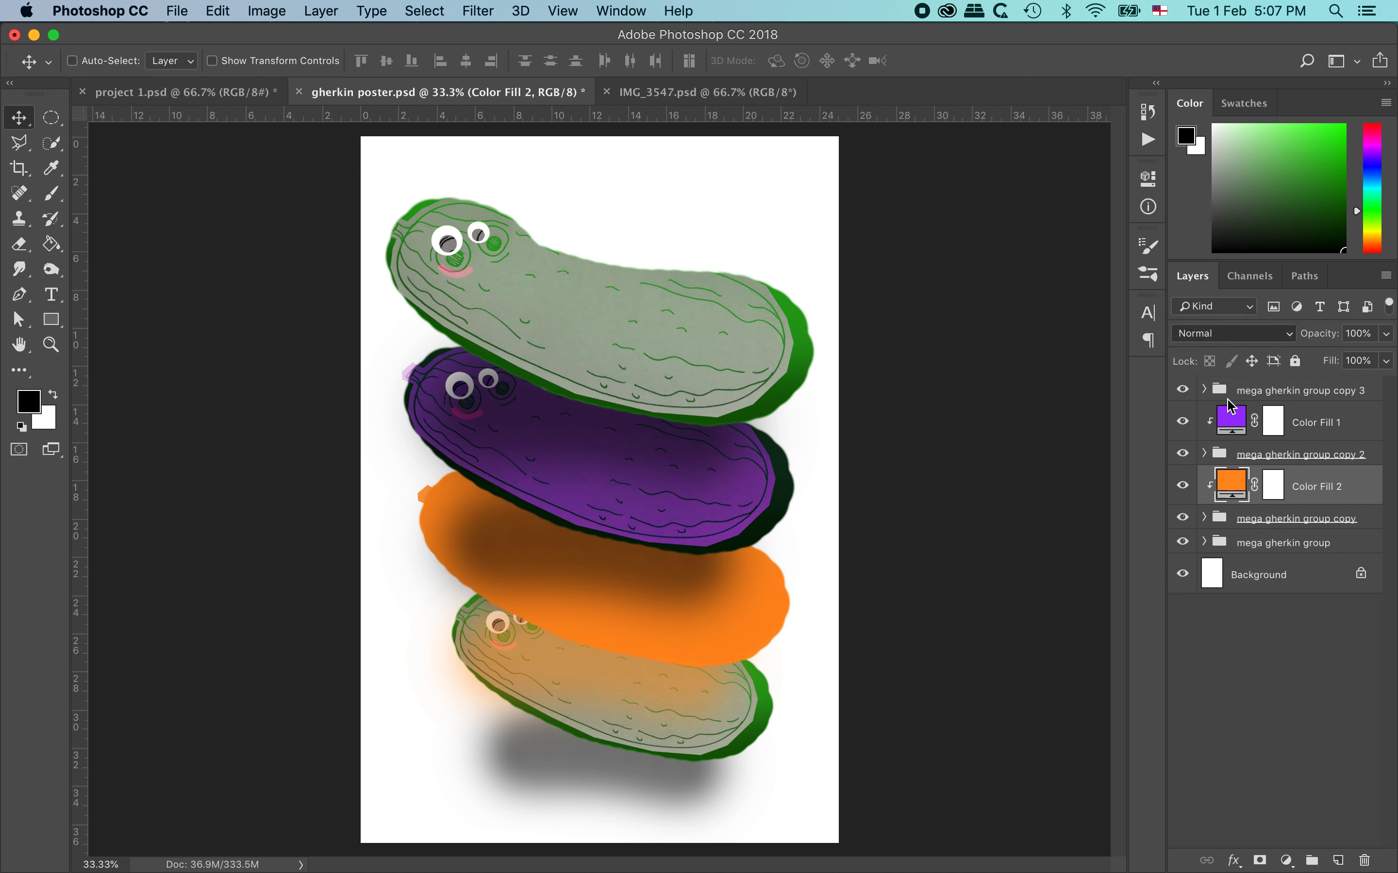
pyautogui.moveTo(1389, 346); pyautogui.dragTo(1360, 363)
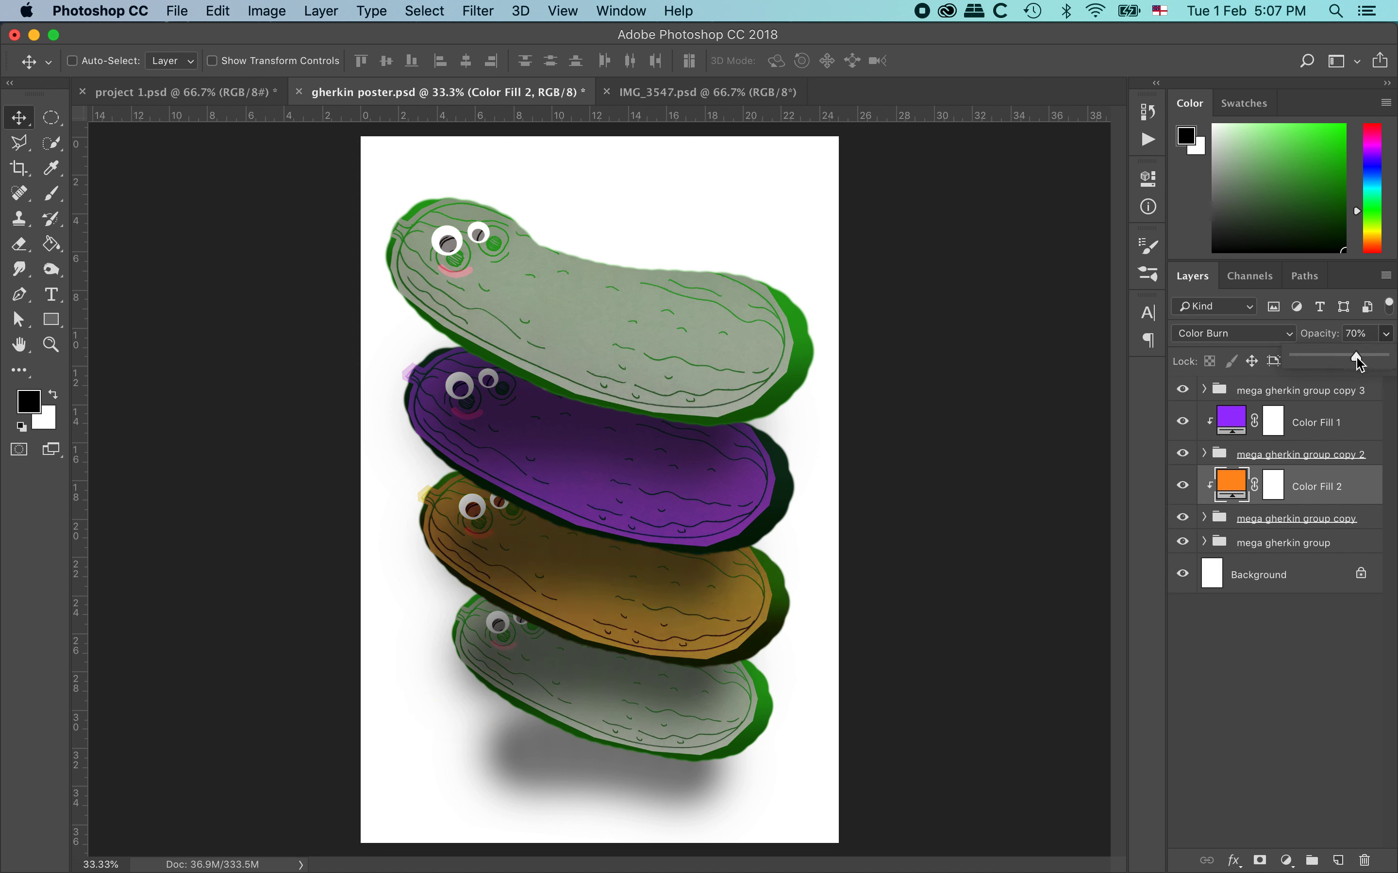
pyautogui.click(1292, 553)
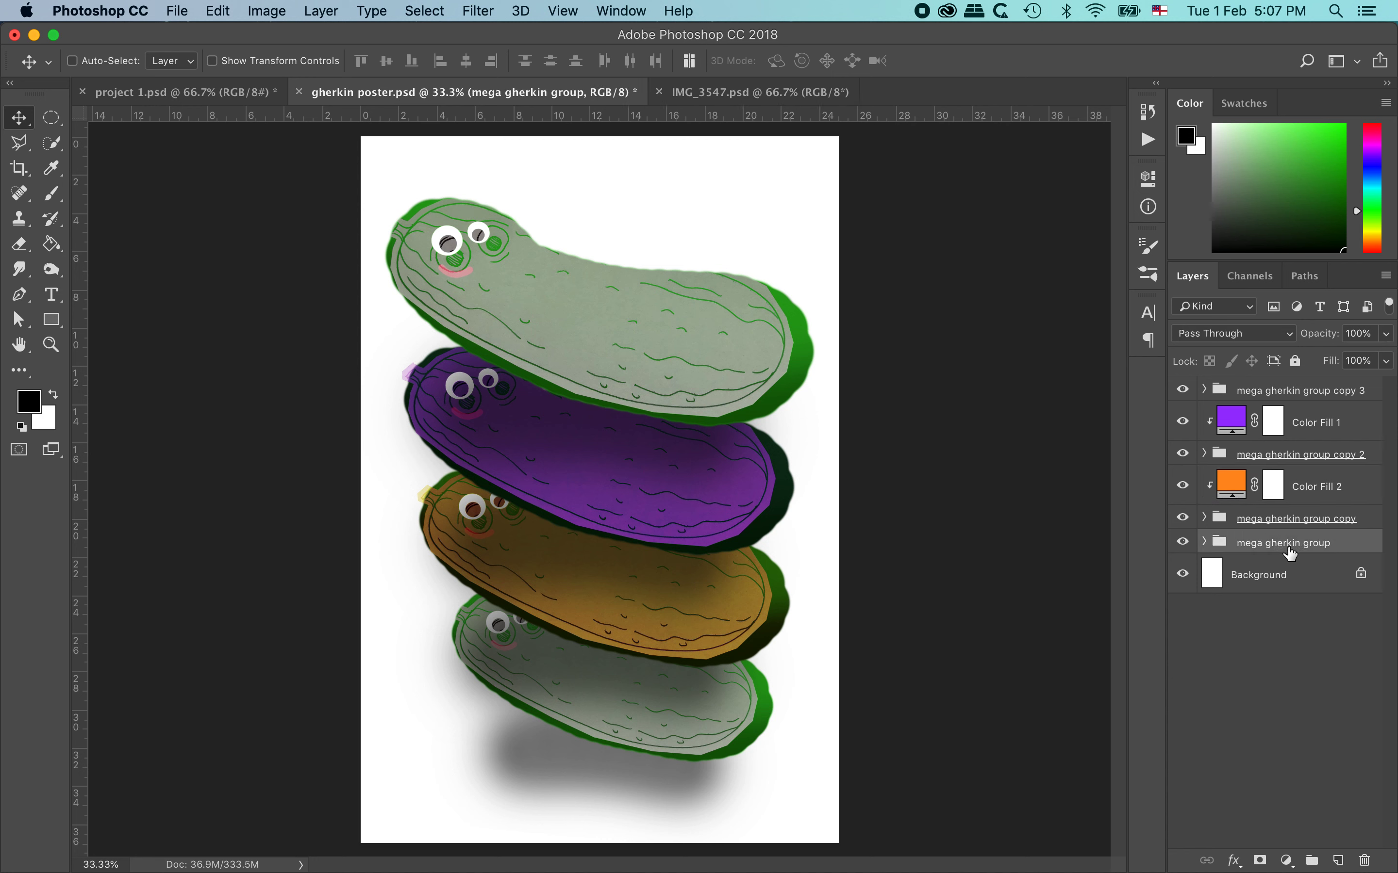
# - Add a sky-blue Solid Color fill (229cfa) clipped to the bottom gherkin's mega gherkin group
pyautogui.click(1289, 862)
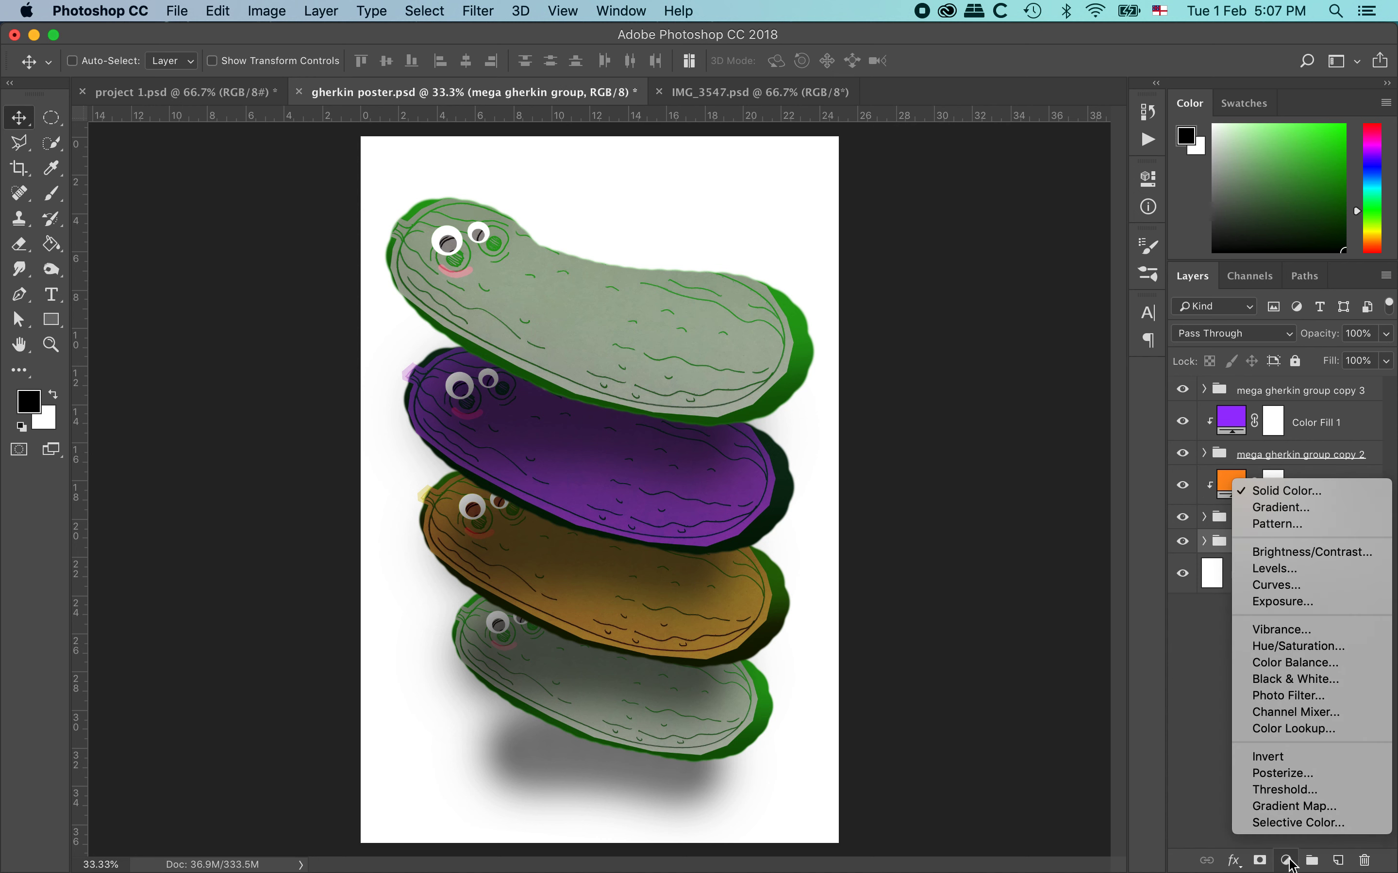
pyautogui.click(1285, 491)
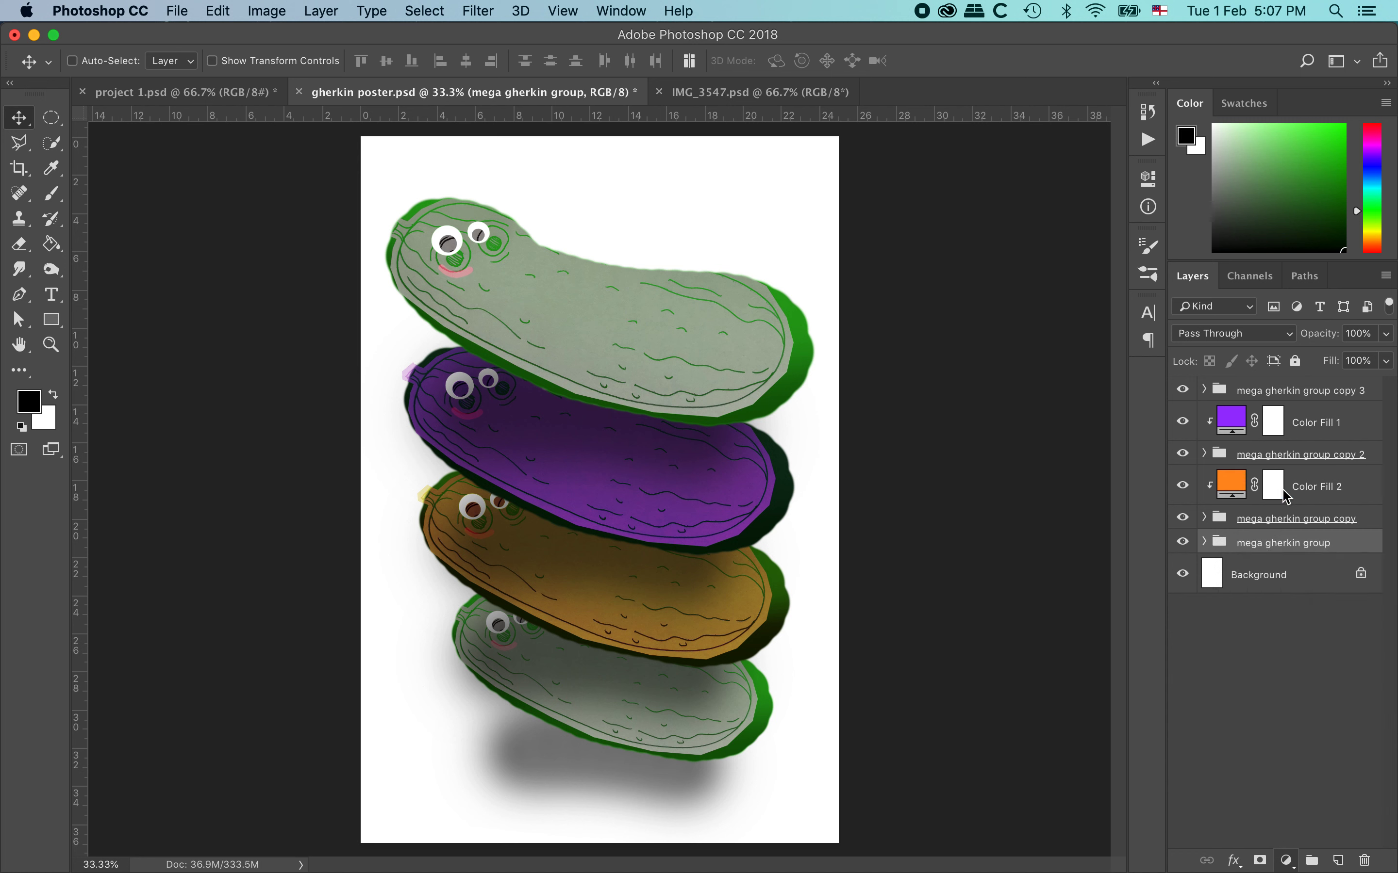
pyautogui.moveTo(824, 399); pyautogui.dragTo(827, 404)
pyautogui.moveTo(795, 351); pyautogui.dragTo(768, 304)
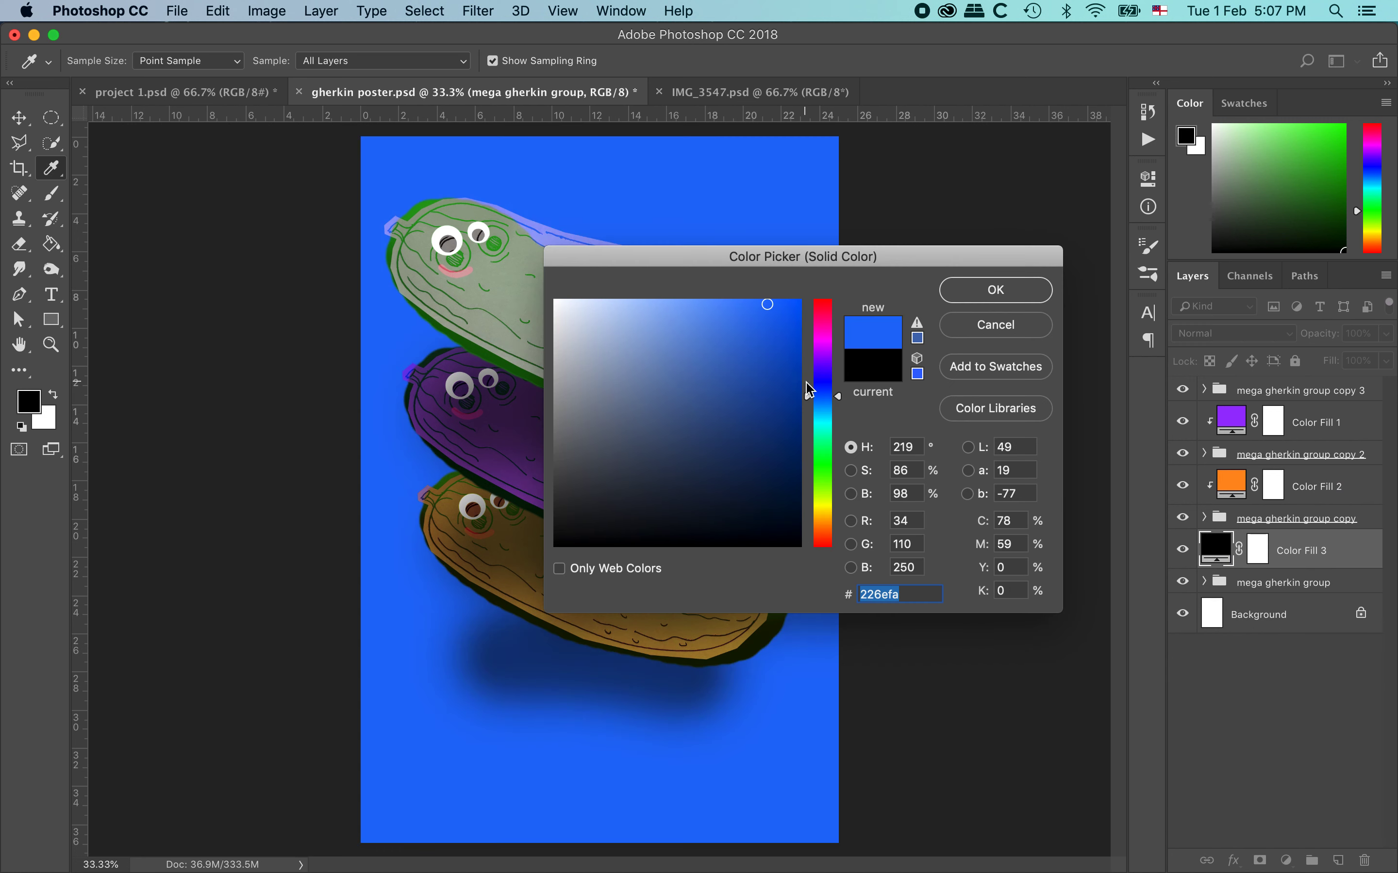
pyautogui.moveTo(826, 409); pyautogui.dragTo(827, 417)
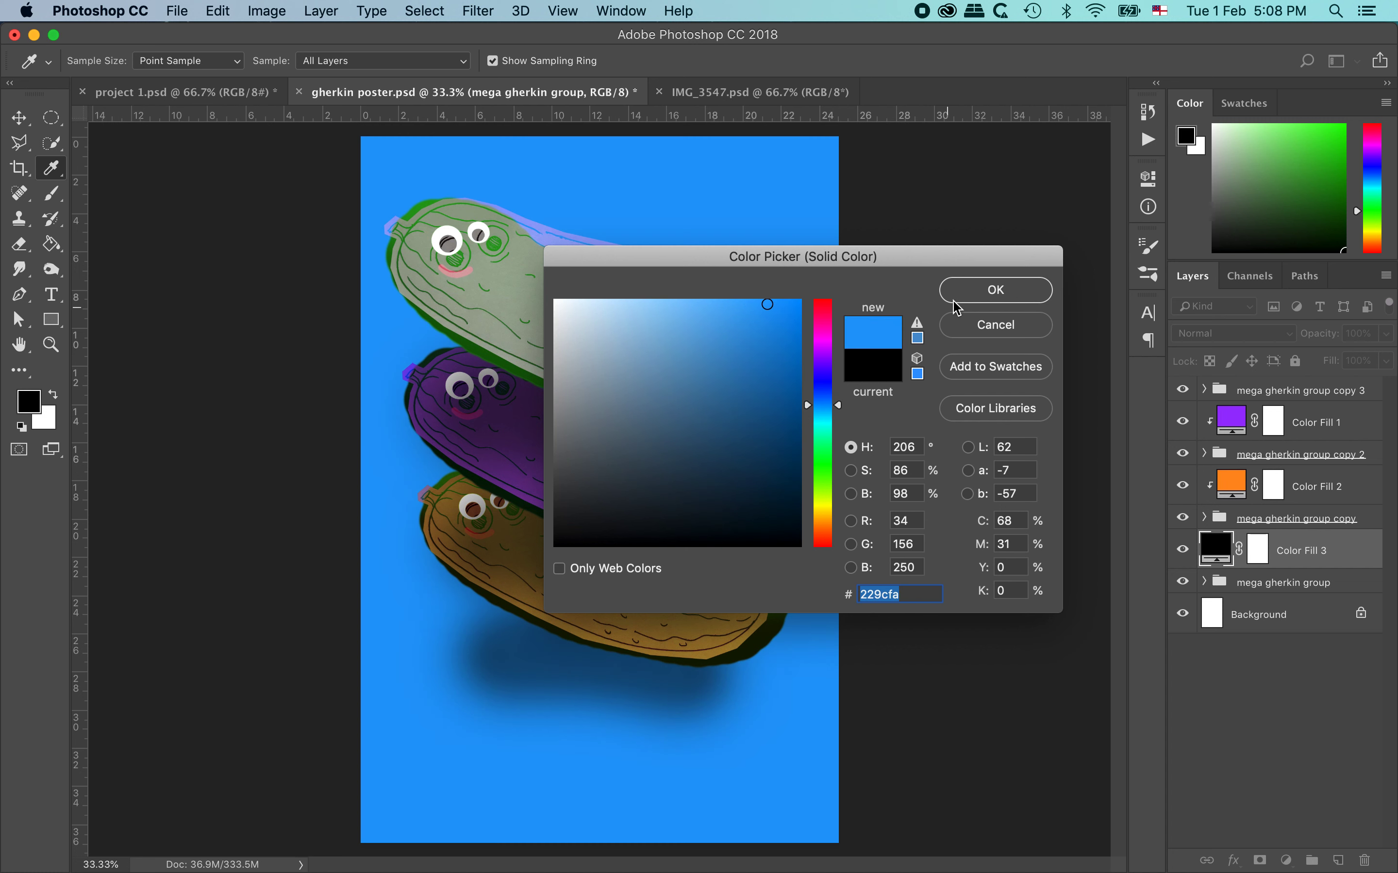
pyautogui.click(972, 298)
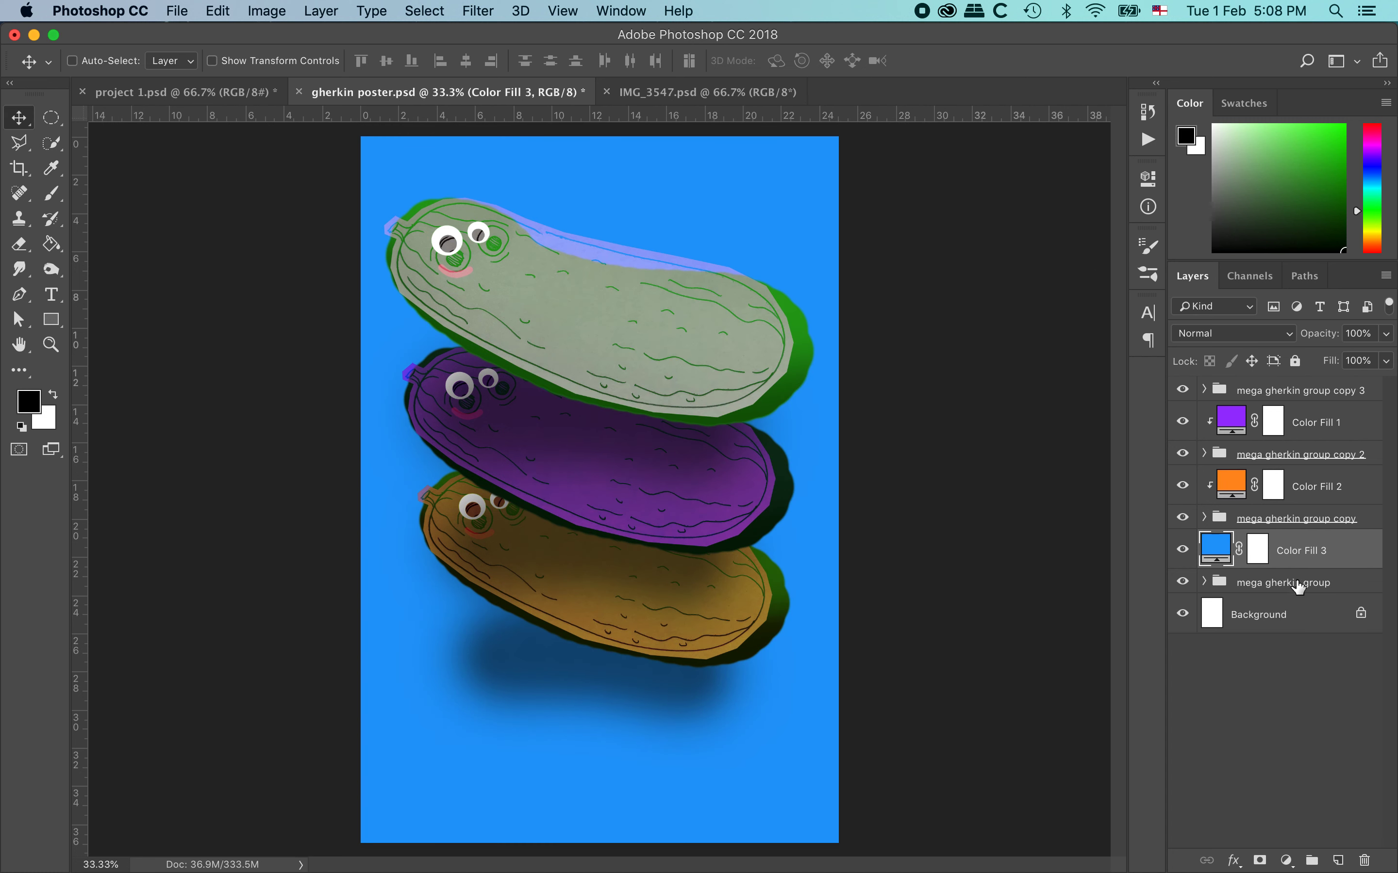
pyautogui.keyDown('alt'); pyautogui.click(1355, 563); pyautogui.keyUp('alt')
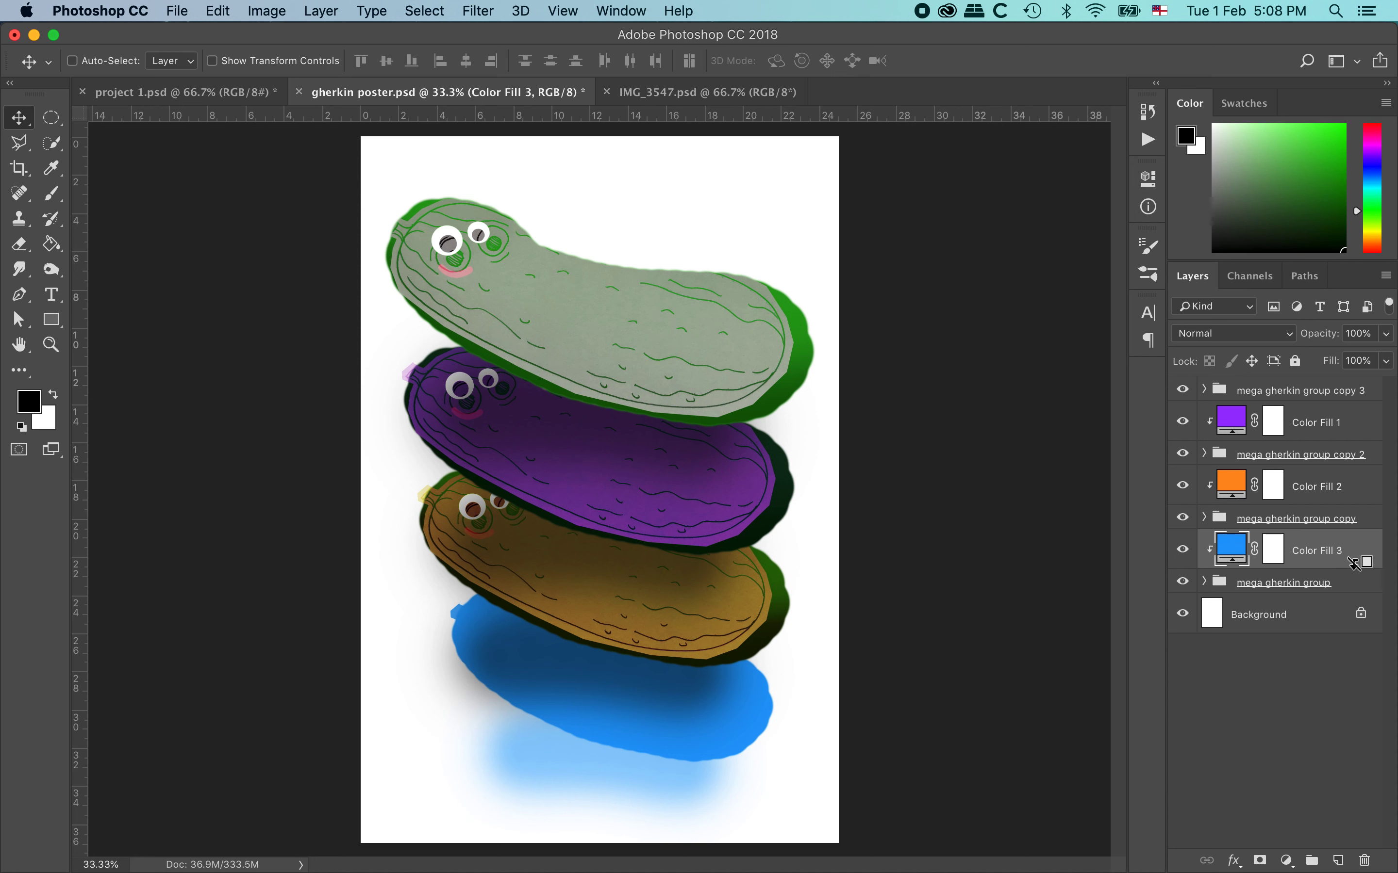
# - Set the blue fill to Color Burn blending at 70% opacity
pyautogui.click(1239, 334)
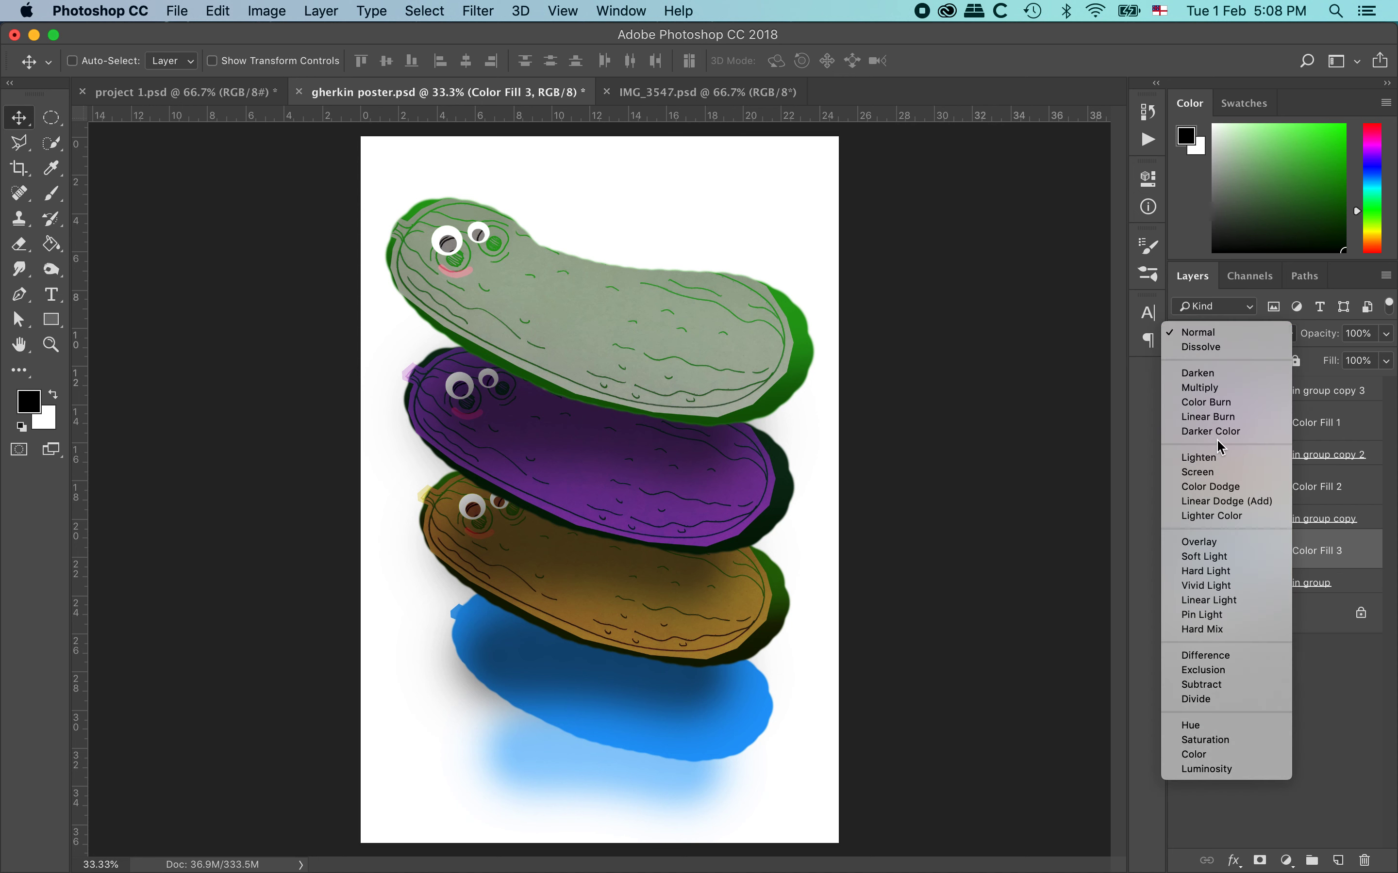
pyautogui.click(1209, 403)
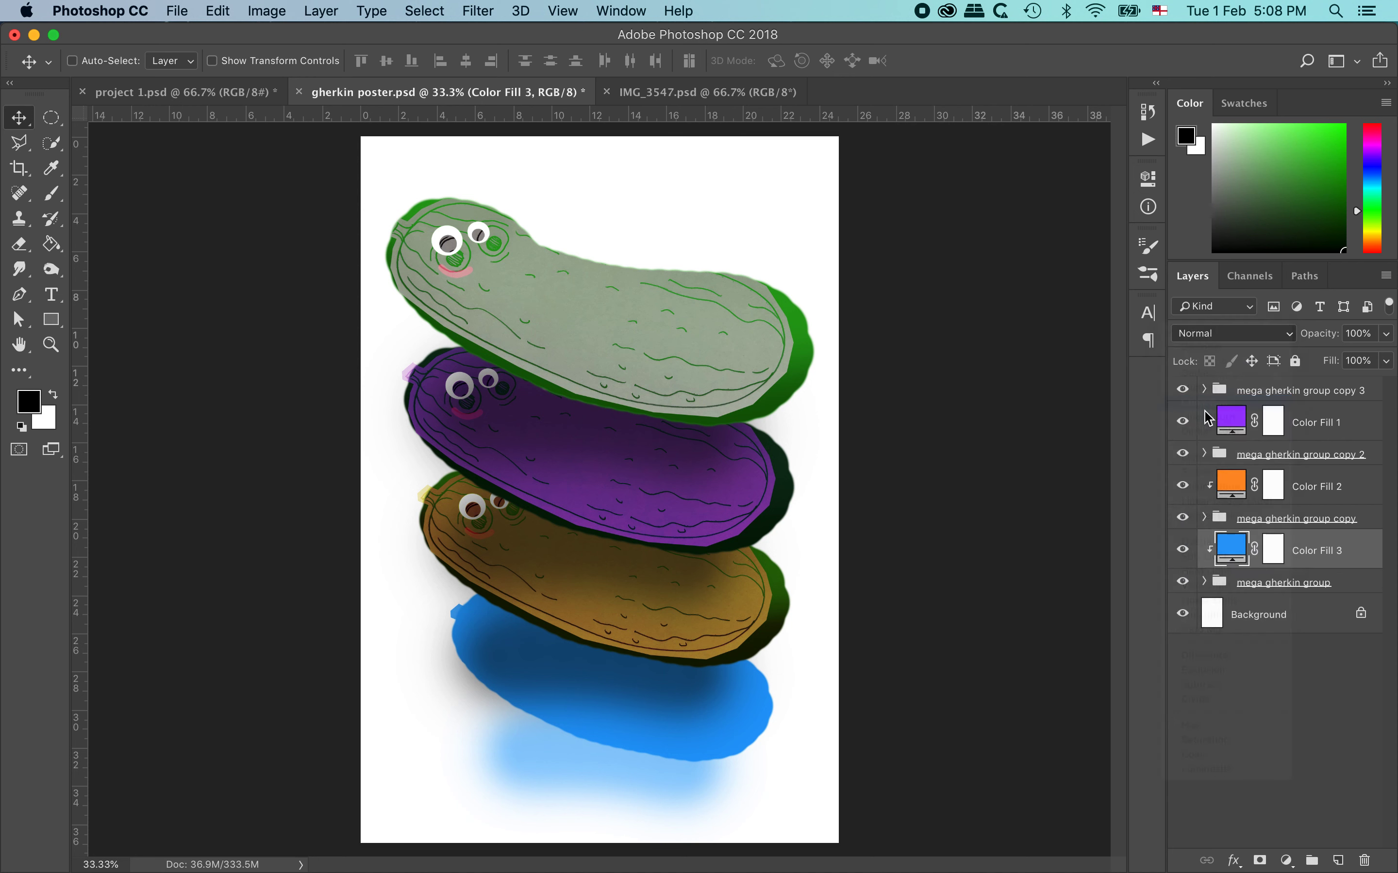
pyautogui.click(1387, 335)
pyautogui.moveTo(1364, 364); pyautogui.dragTo(1357, 359)
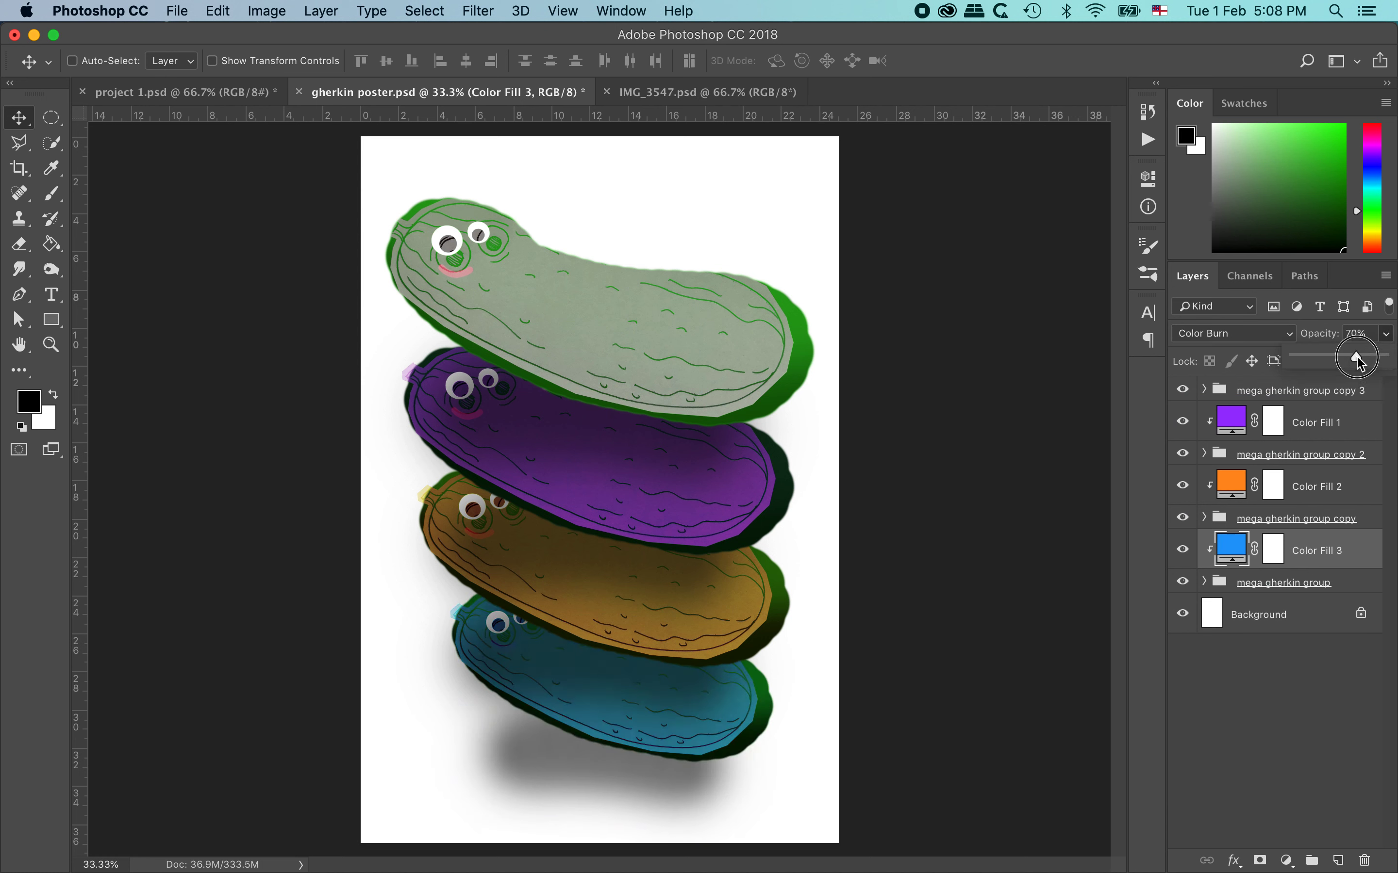
pyautogui.click(1392, 338)
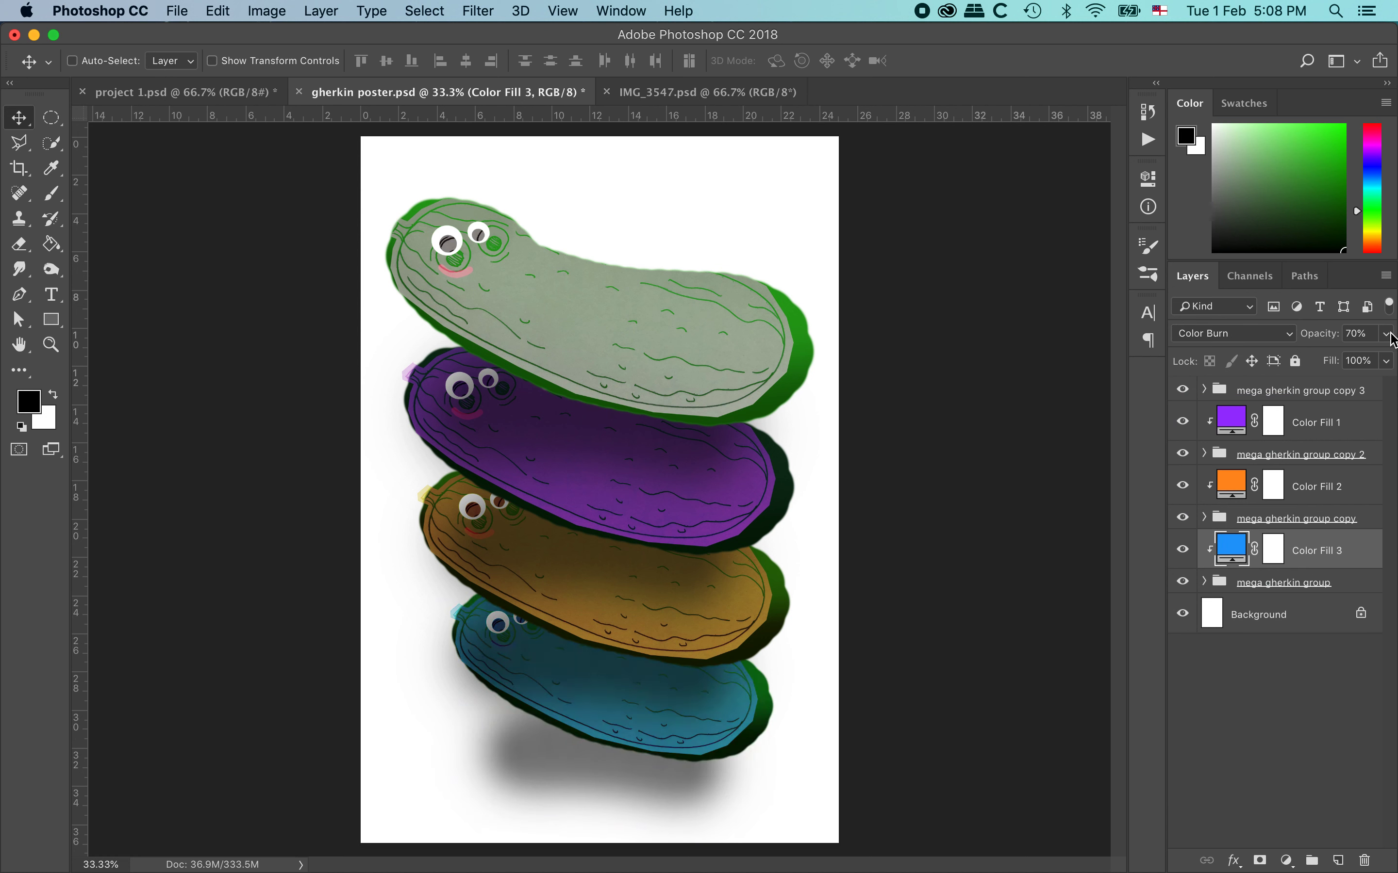
pyautogui.click(1228, 754)
# - Save gherkin poster.psd with Cmd+S
pyautogui.press('super+s')
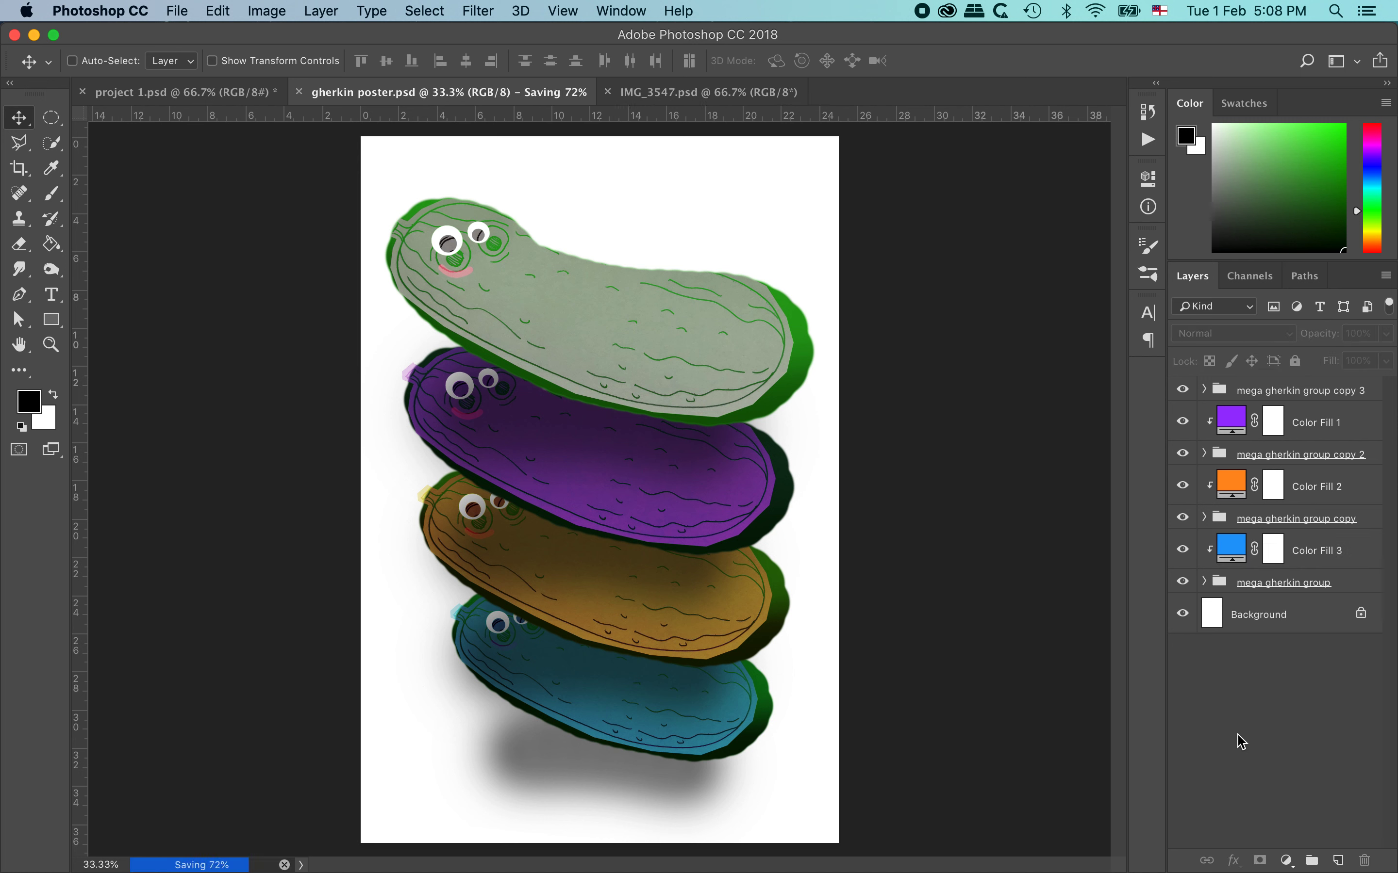